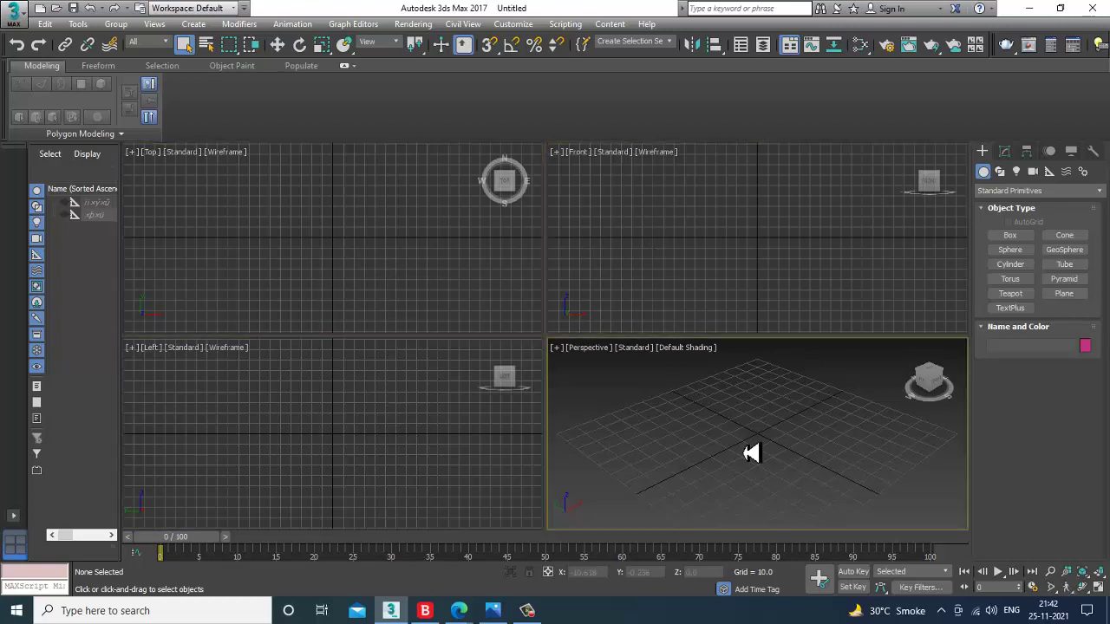
- Open the bathroom reference photo from D:\November 2021\Bathroom for viewing inside 3ds Max
{"action": "left_click", "coordinate": [422, 23]}
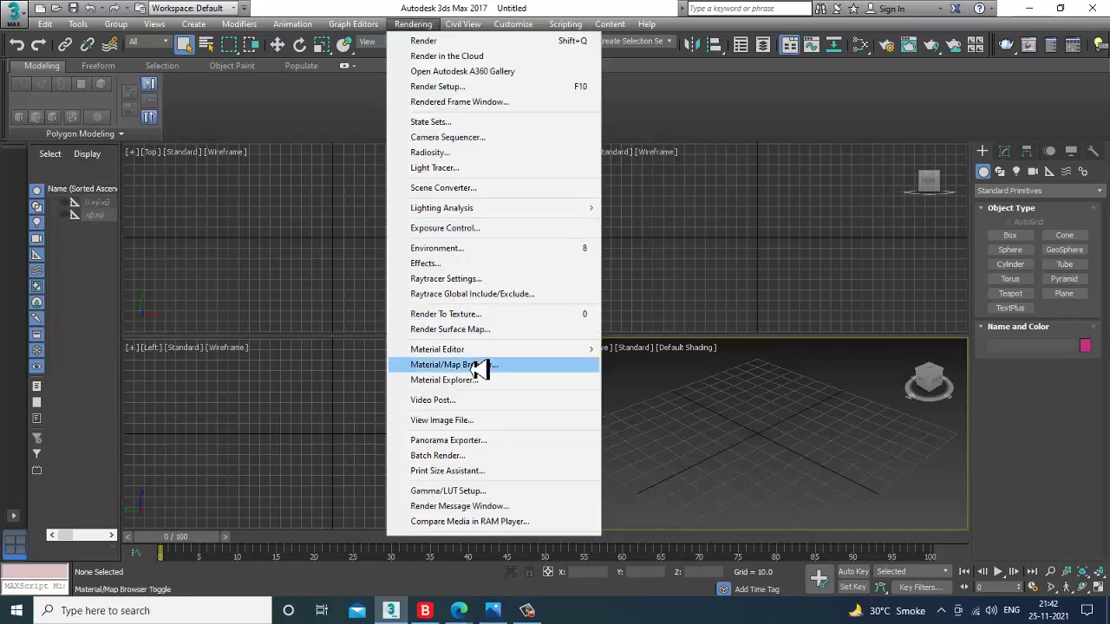
{"action": "left_click", "coordinate": [518, 421]}
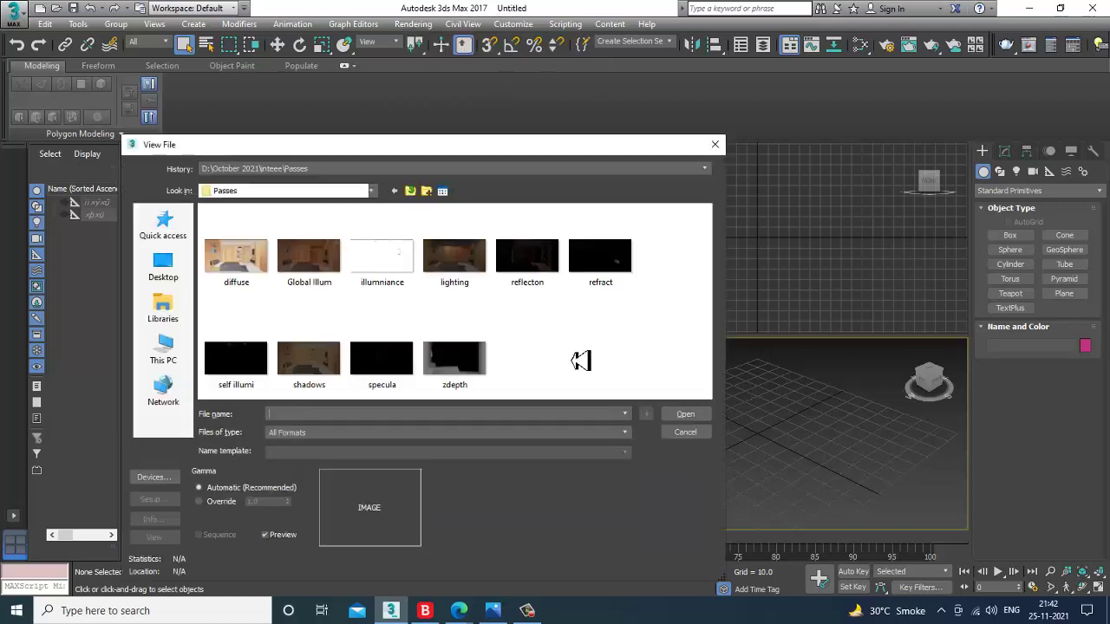
{"action": "left_click", "coordinate": [178, 364]}
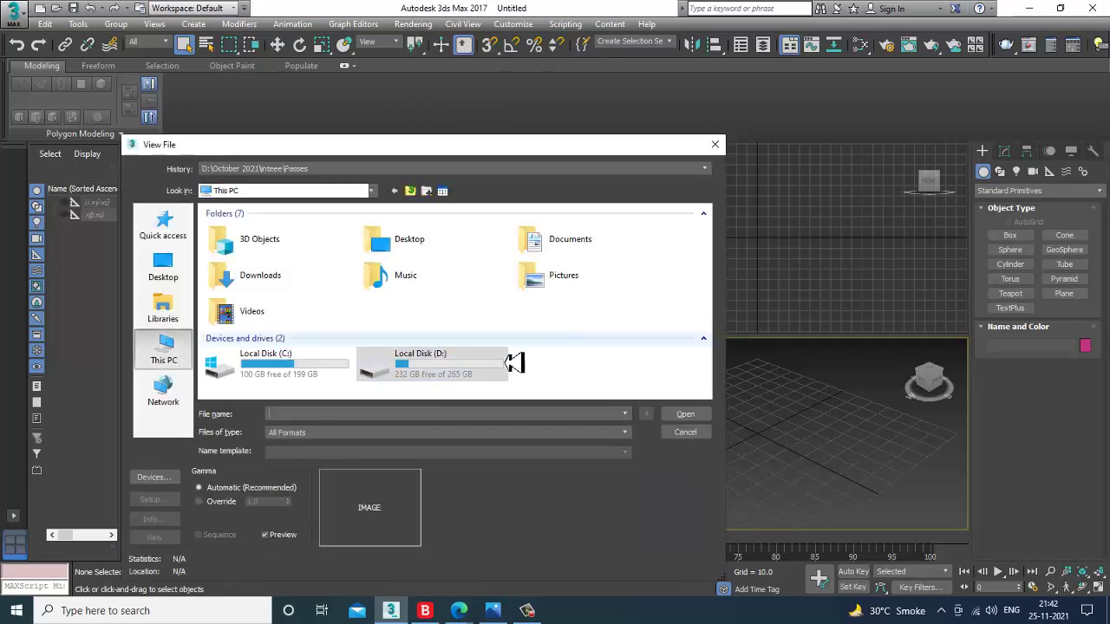
{"action": "double_click", "coordinate": [260, 225]}
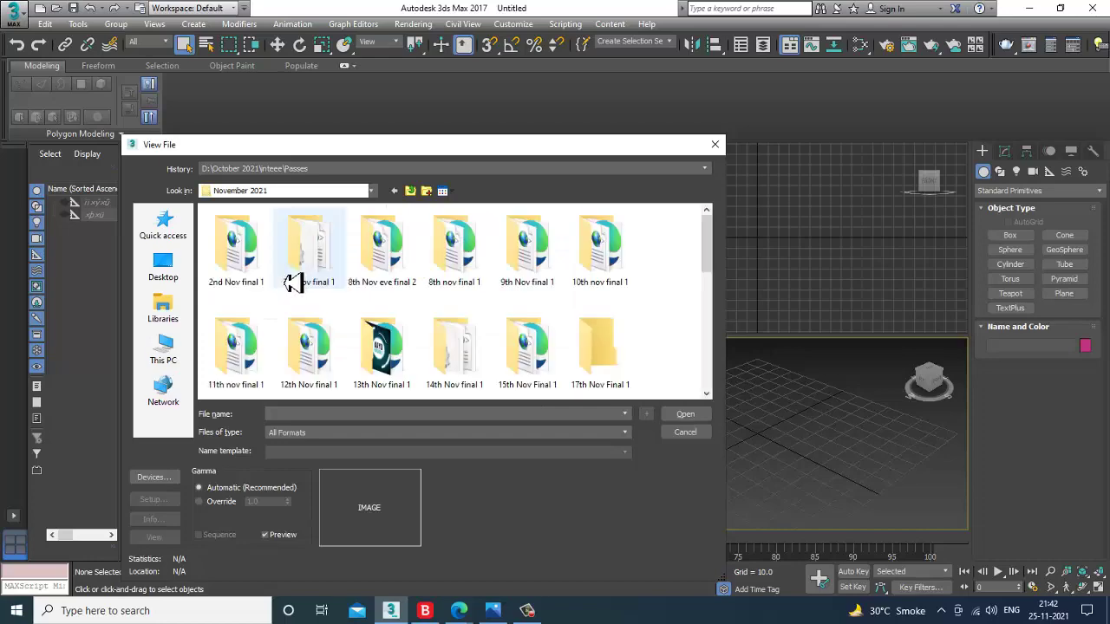
{"action": "scroll", "coordinate": [295, 280], "scroll_direction": "down", "scroll_amount": 3}
{"action": "double_click", "coordinate": [528, 241]}
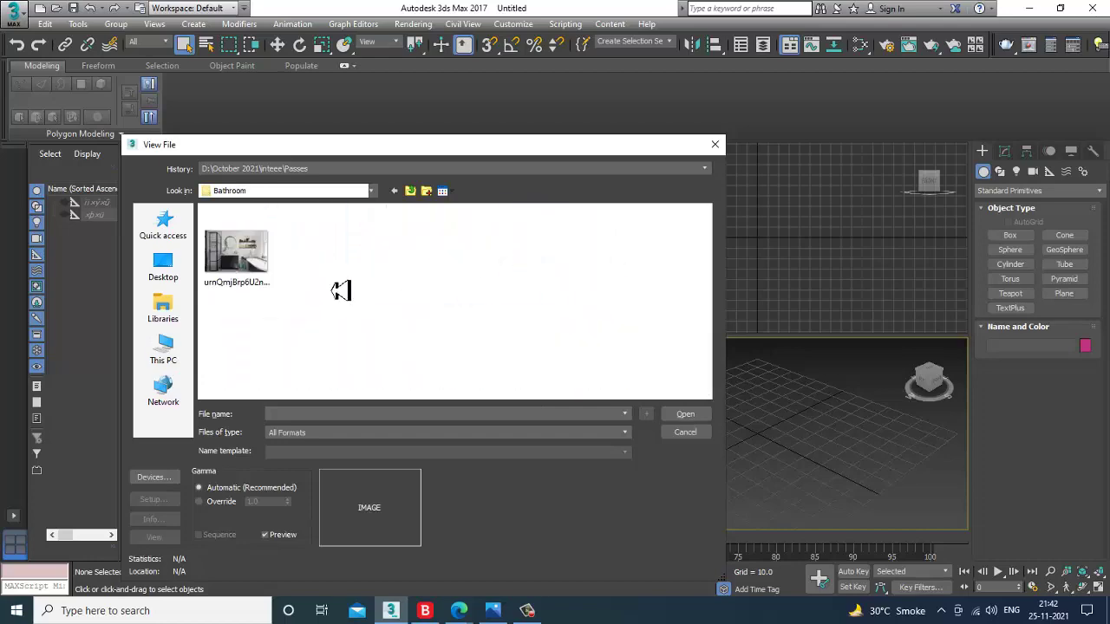
{"action": "double_click", "coordinate": [238, 256]}
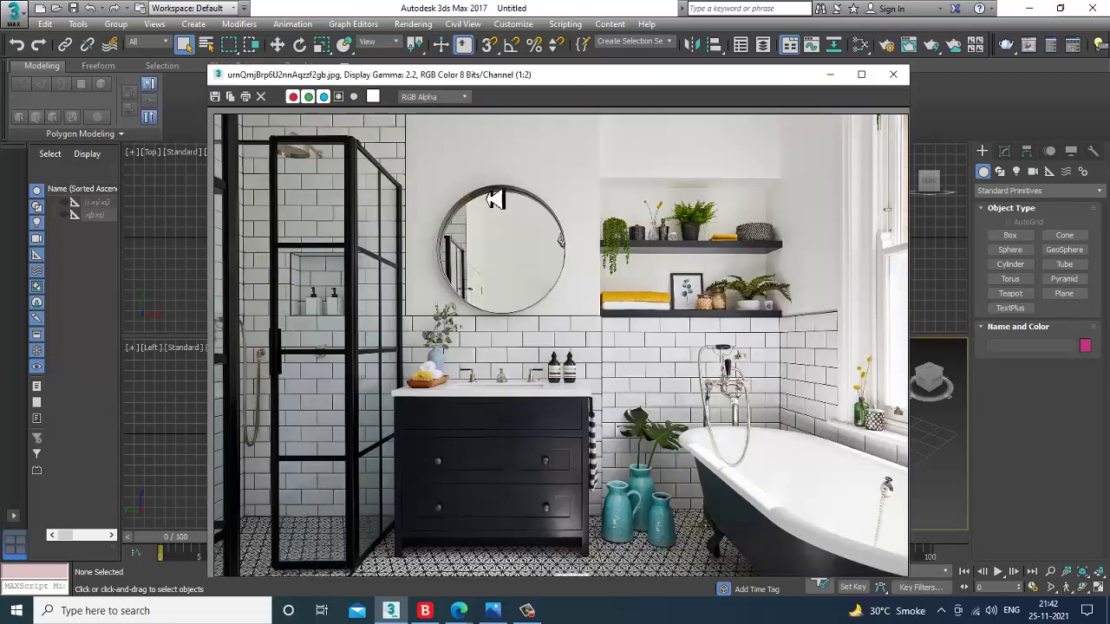
- Move the reference image window to the upper-left corner, shrink it and zoom the photo out to 1:4
{"action": "left_click_drag", "start_coordinate": [479, 76], "coordinate": [246, 13]}
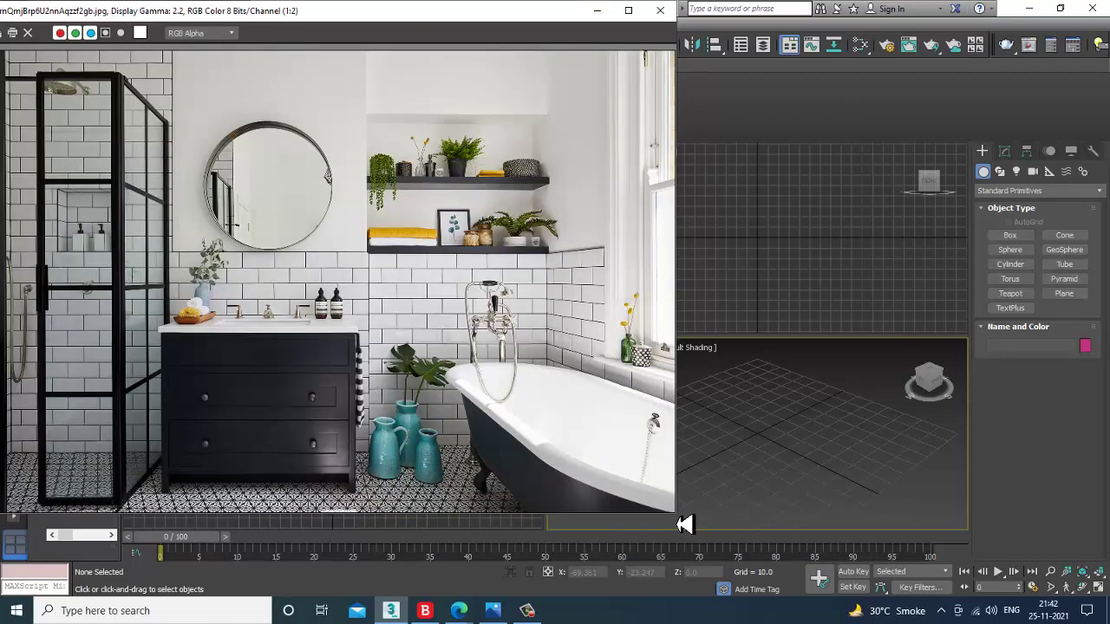
{"action": "left_click_drag", "start_coordinate": [680, 525], "coordinate": [527, 477]}
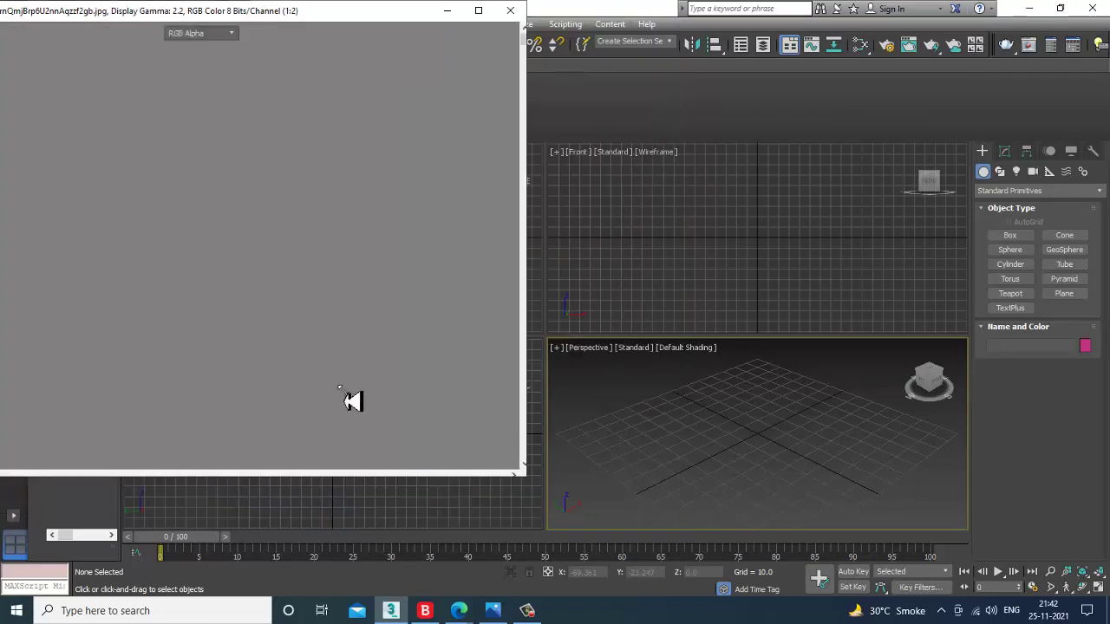
{"action": "scroll", "coordinate": [303, 382], "scroll_direction": "down", "scroll_amount": 1}
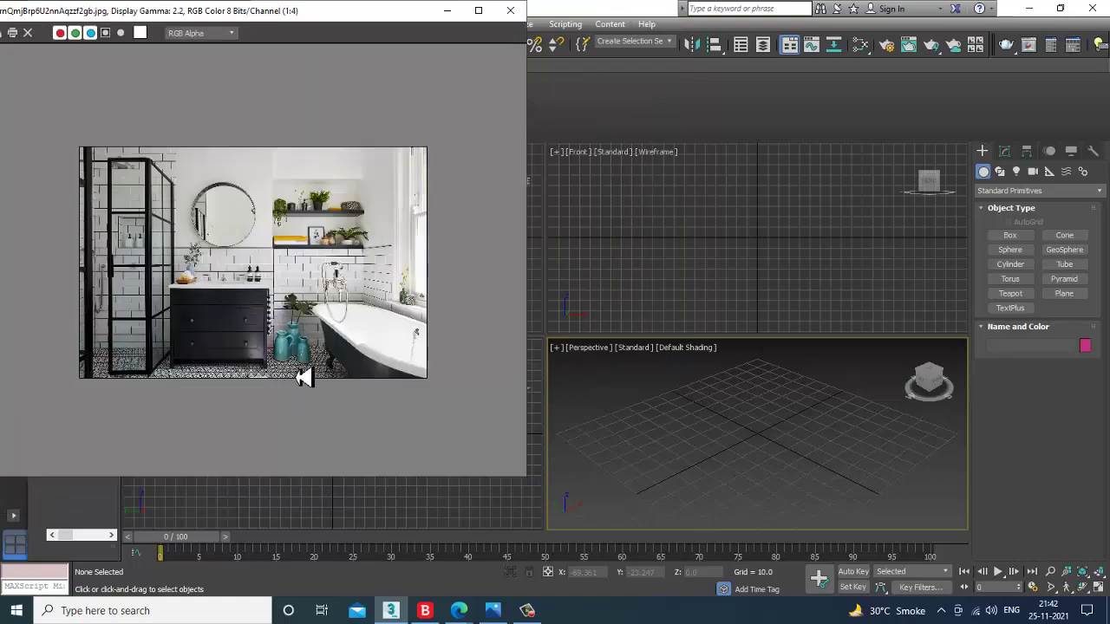
- Switch to File Explorer, locate the reference photo in the November 2021 Bathroom folder, and return to 3ds Max
{"action": "left_click", "coordinate": [1026, 11]}
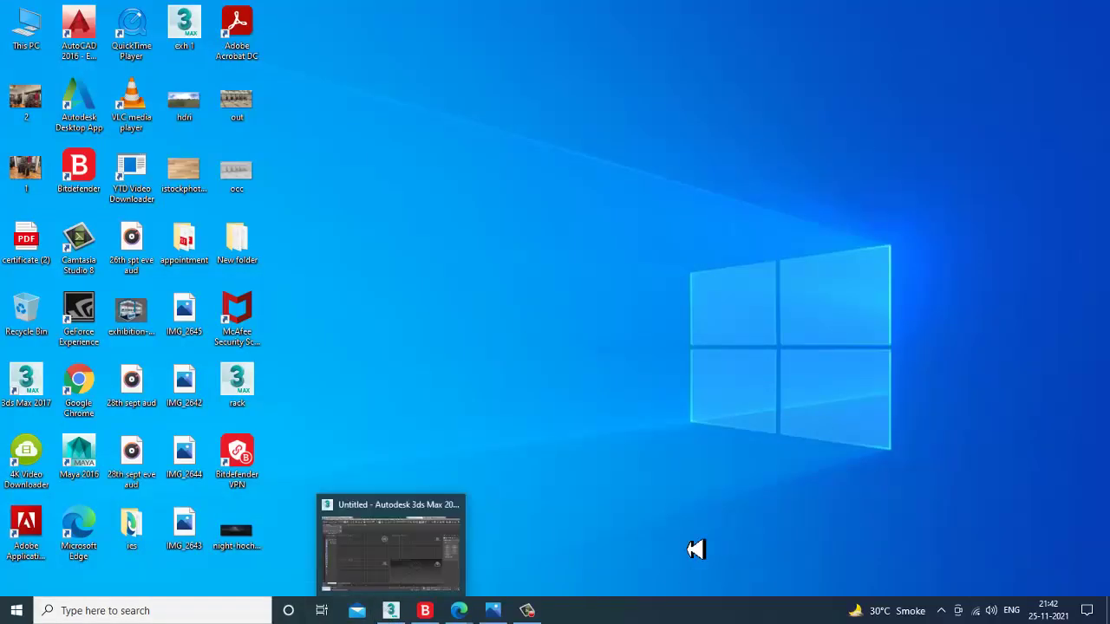
{"action": "key", "text": "super+e"}
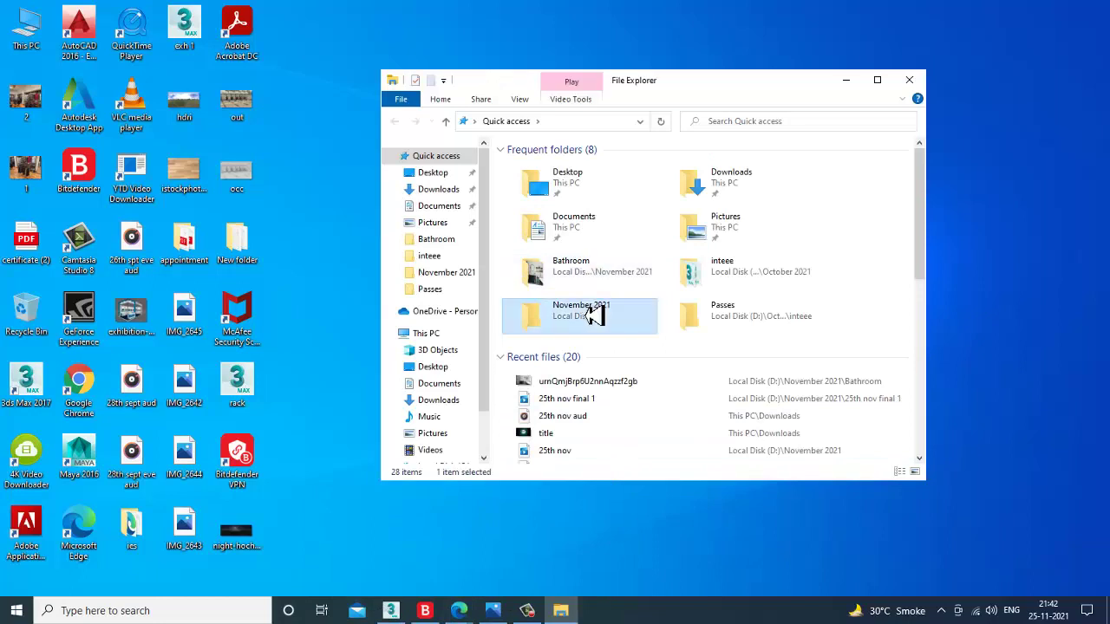
{"action": "double_click", "coordinate": [595, 309]}
{"action": "scroll", "coordinate": [624, 190], "scroll_direction": "down", "scroll_amount": 3}
{"action": "left_click", "coordinate": [637, 211]}
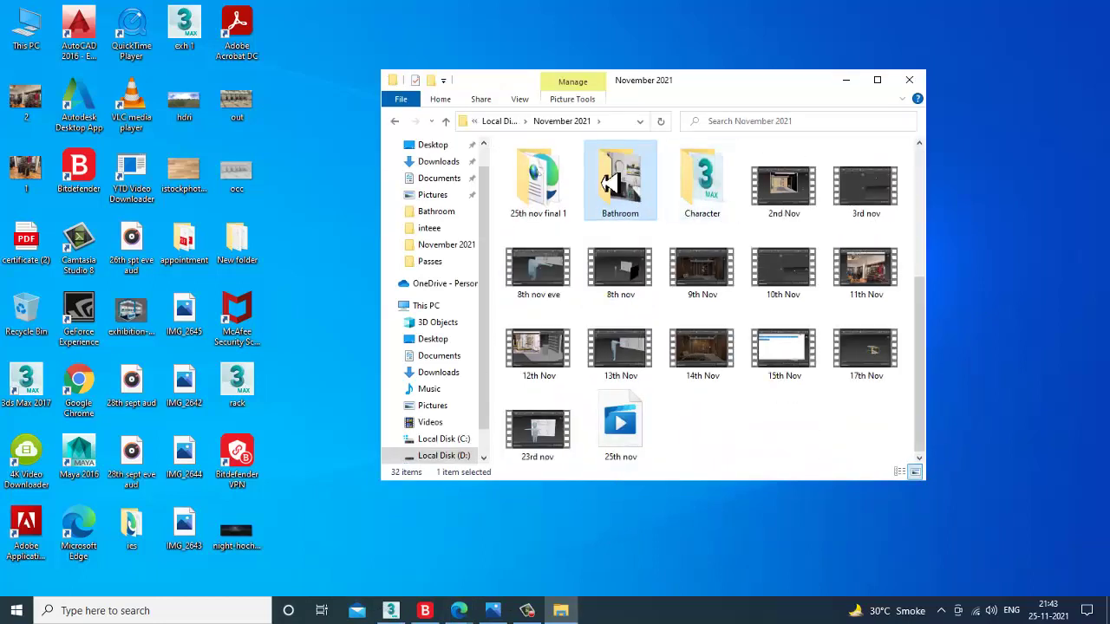
{"action": "double_click", "coordinate": [637, 212]}
{"action": "left_click", "coordinate": [555, 198]}
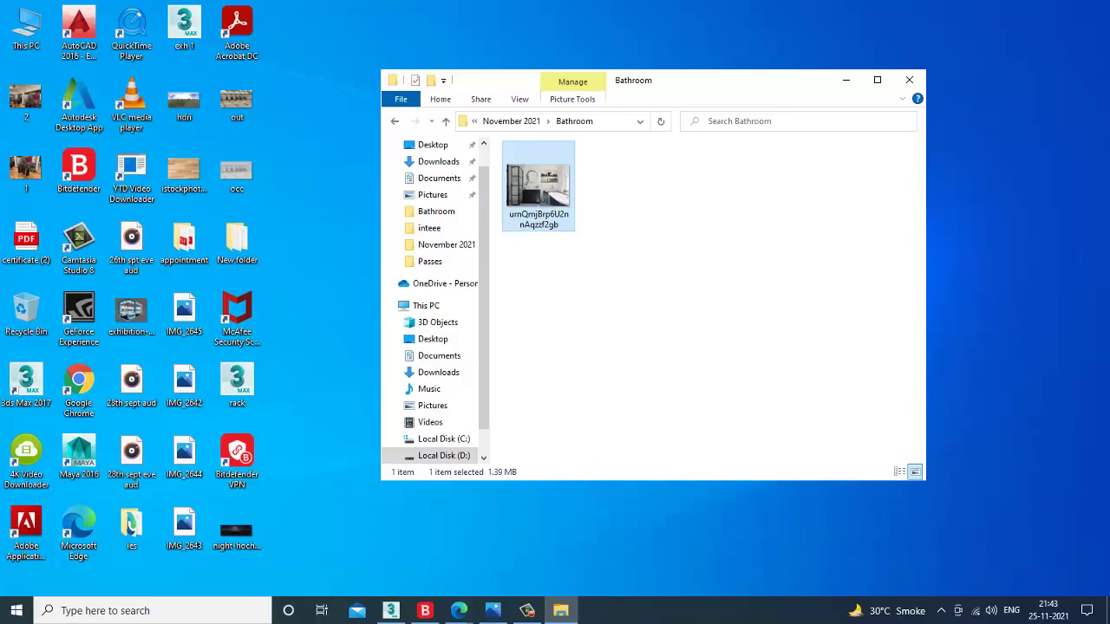
{"action": "left_click", "coordinate": [391, 610]}
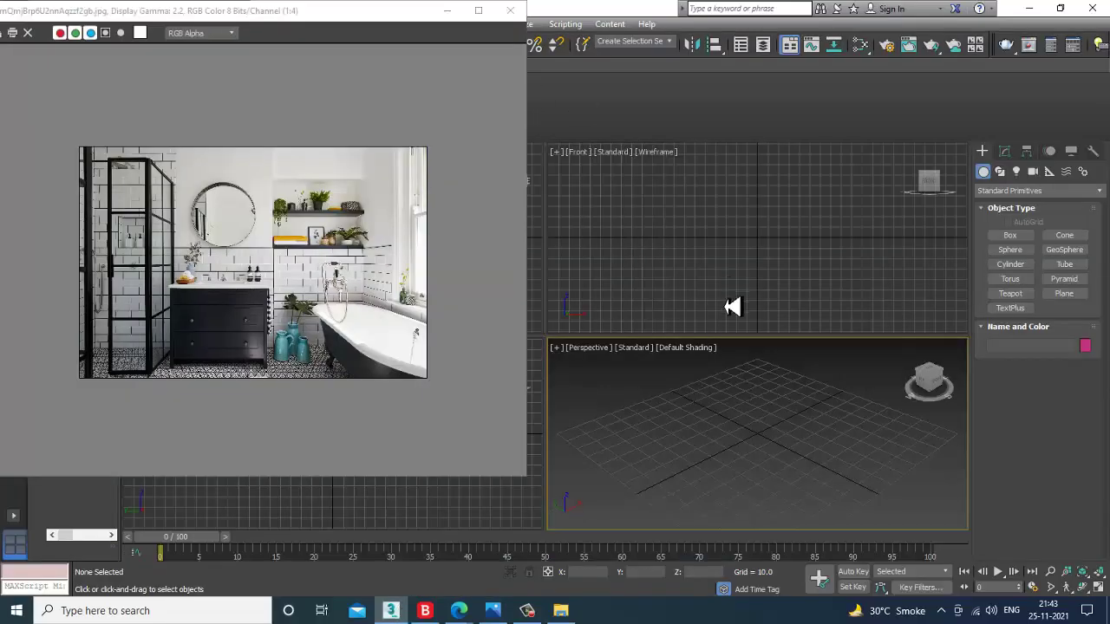
{"action": "left_click", "coordinate": [561, 610]}
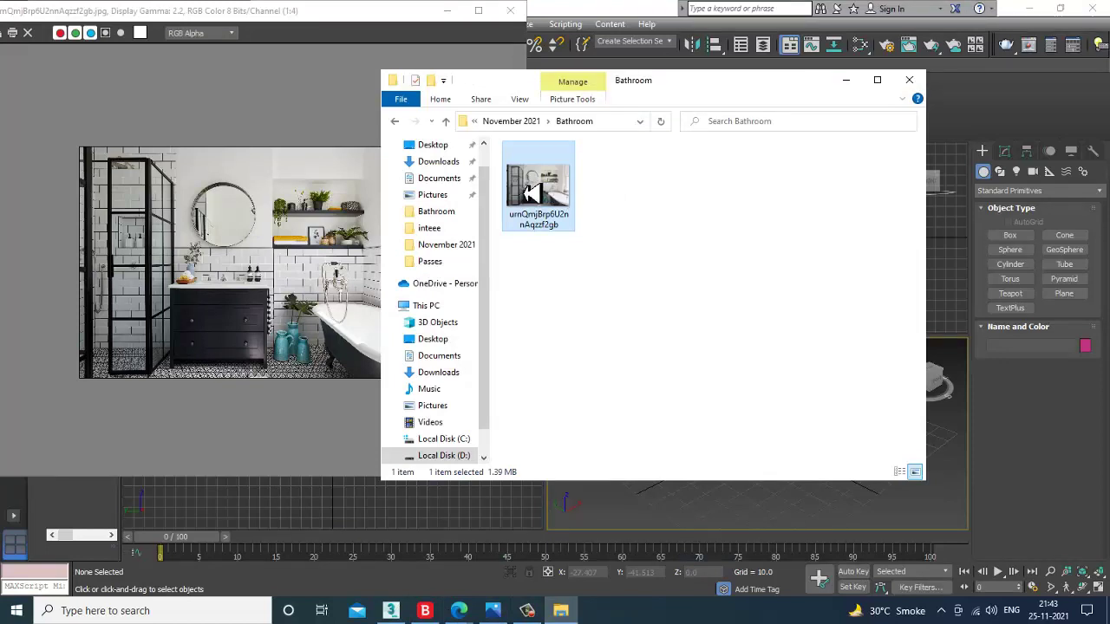
{"action": "left_click", "coordinate": [914, 79]}
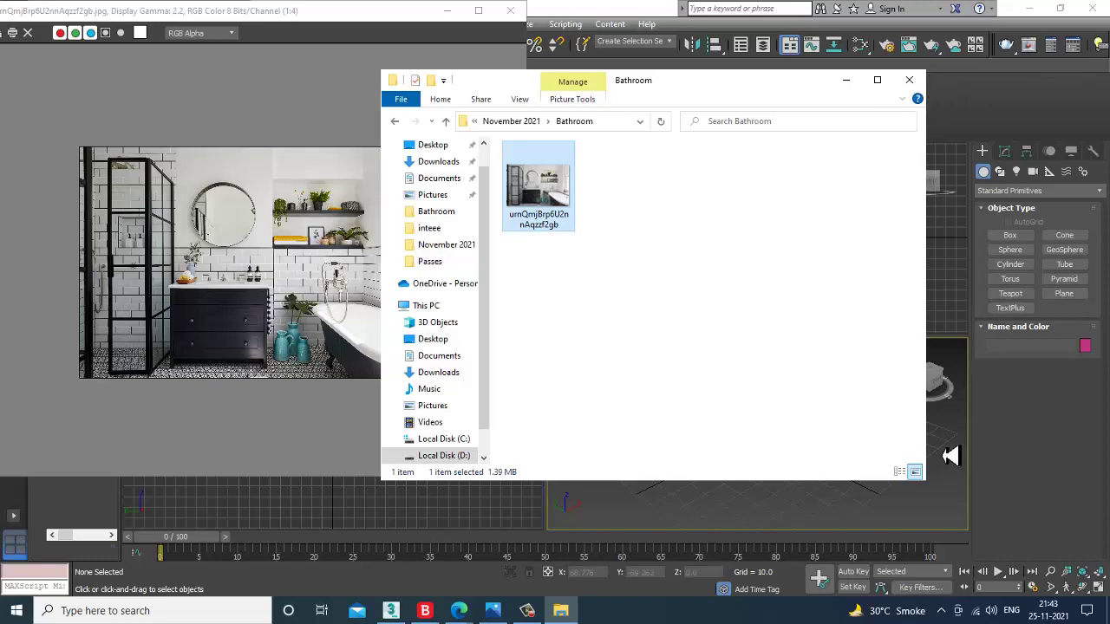
- Create a Standard Primitives plane extending beyond the grid on all sides in the maximized Perspective view
{"action": "left_click", "coordinate": [1064, 293]}
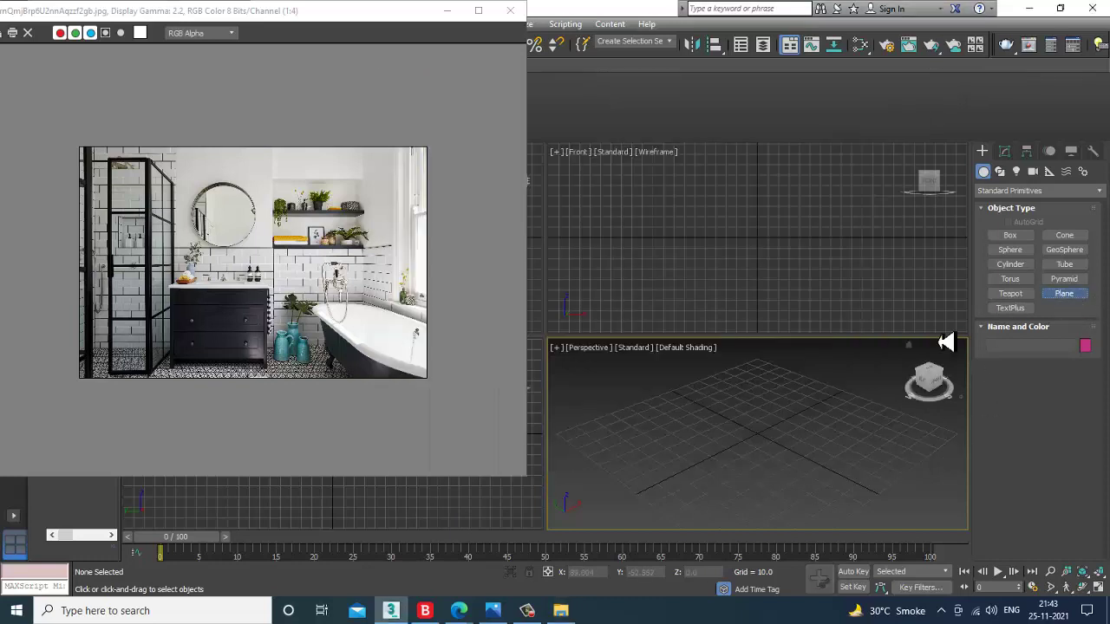
{"action": "key", "text": "alt+w"}
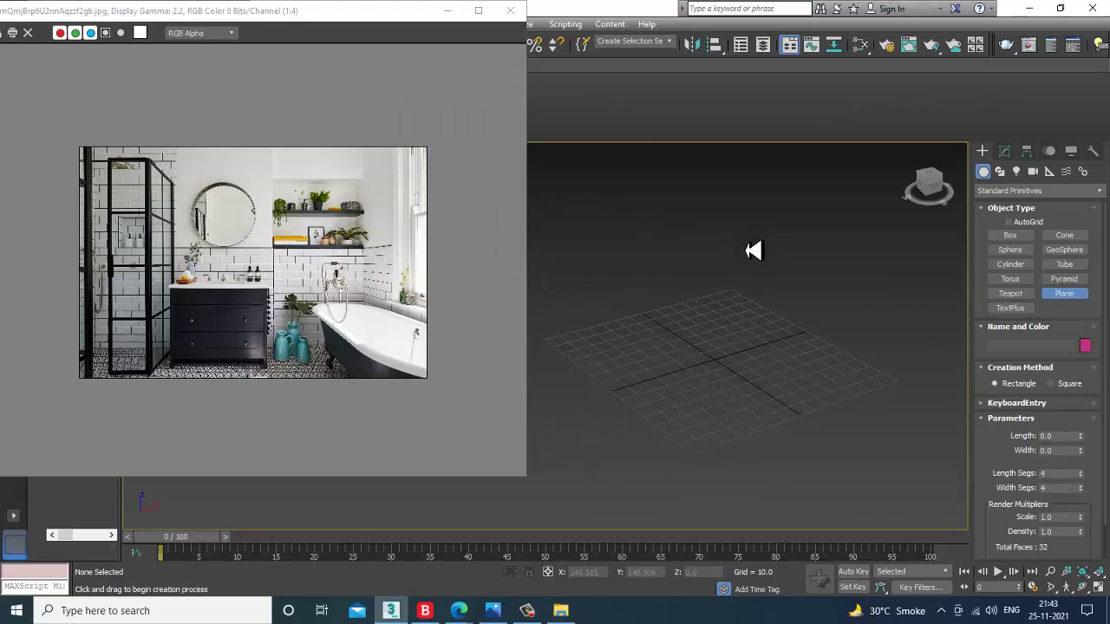
{"action": "left_click_drag", "start_coordinate": [746, 237], "coordinate": [642, 623]}
{"action": "right_click", "coordinate": [710, 387]}
{"action": "middle_click_drag", "start_coordinate": [786, 374], "coordinate": [793, 372], "text": "alt"}
- Close the photo in the Photos app and examine the reference image file's properties and details in File Explorer
{"action": "left_click", "coordinate": [501, 614]}
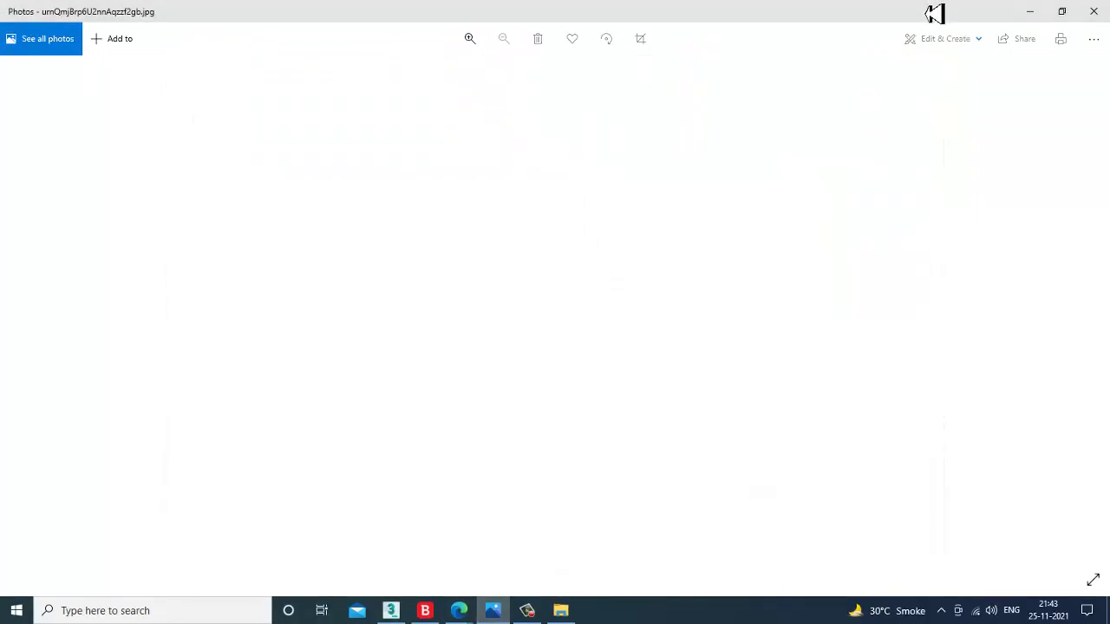
{"action": "left_click", "coordinate": [1095, 11]}
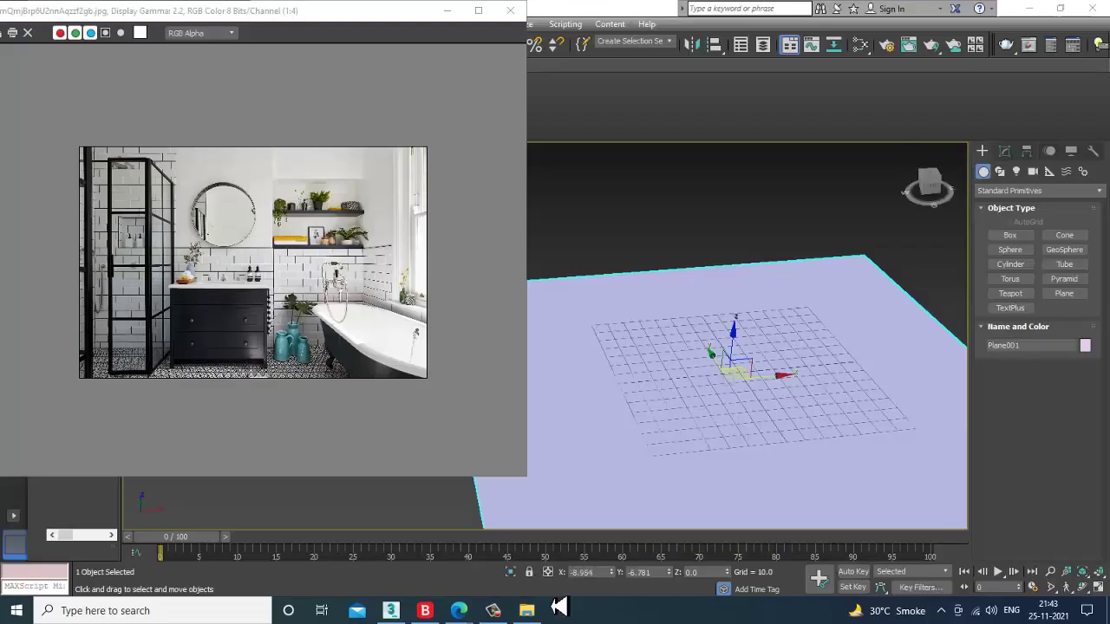
{"action": "left_click", "coordinate": [527, 610]}
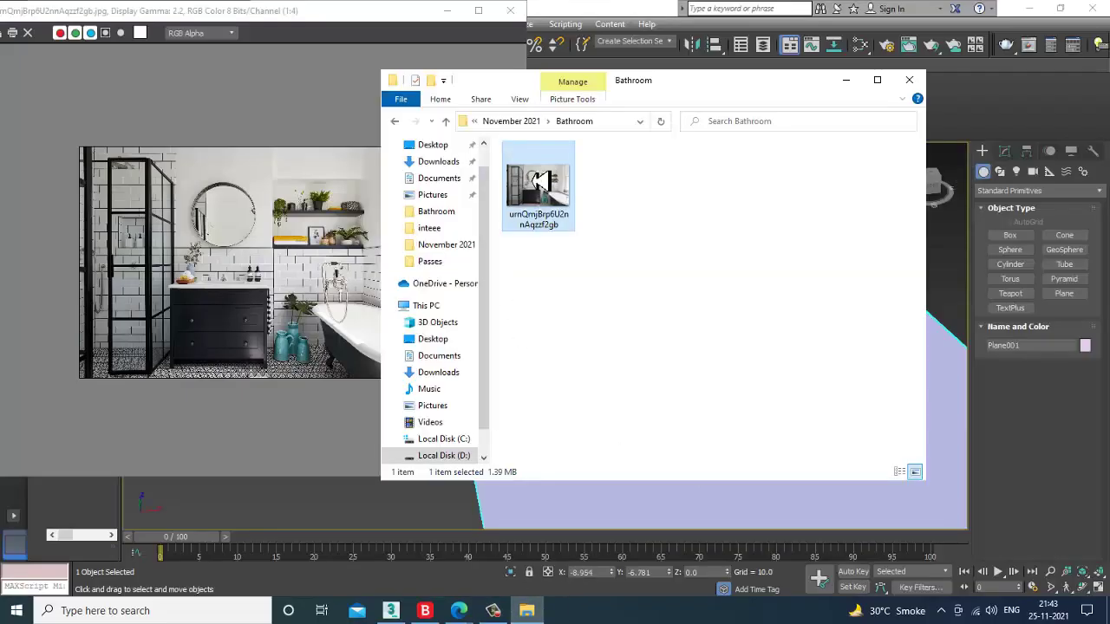
{"action": "right_click", "coordinate": [538, 179]}
{"action": "left_click", "coordinate": [593, 588]}
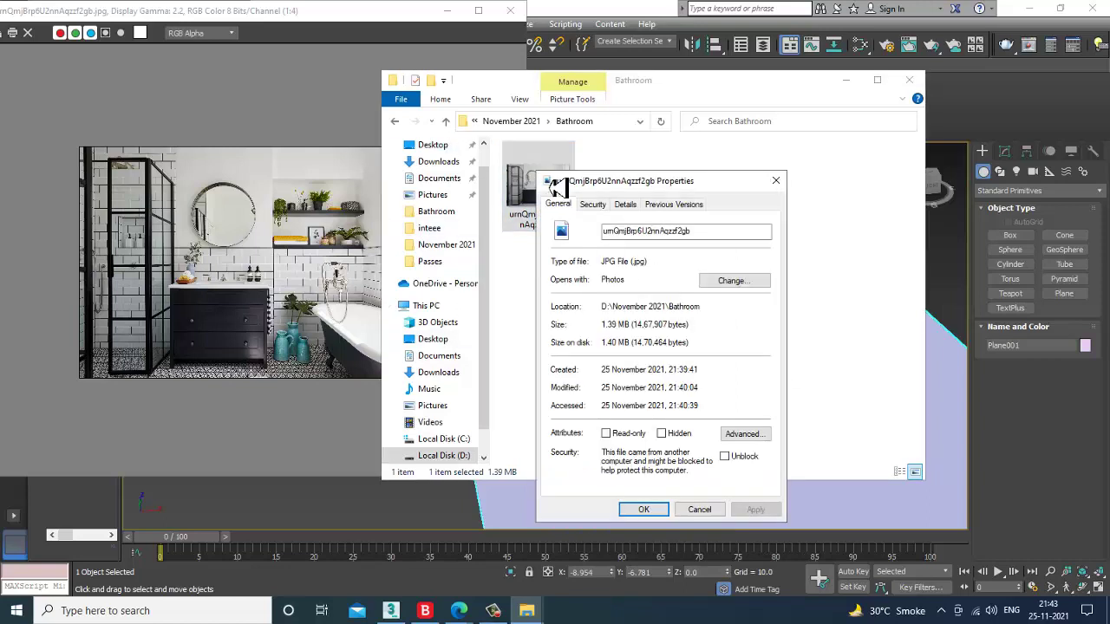
{"action": "left_click", "coordinate": [631, 208]}
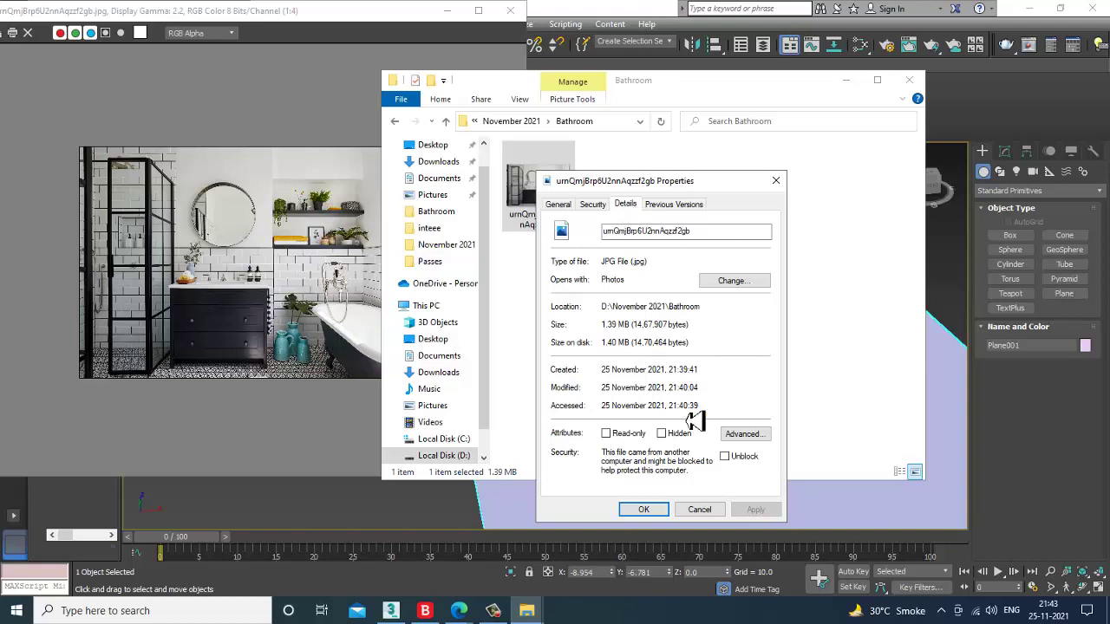
{"action": "left_click", "coordinate": [709, 510]}
{"action": "left_click", "coordinate": [909, 80]}
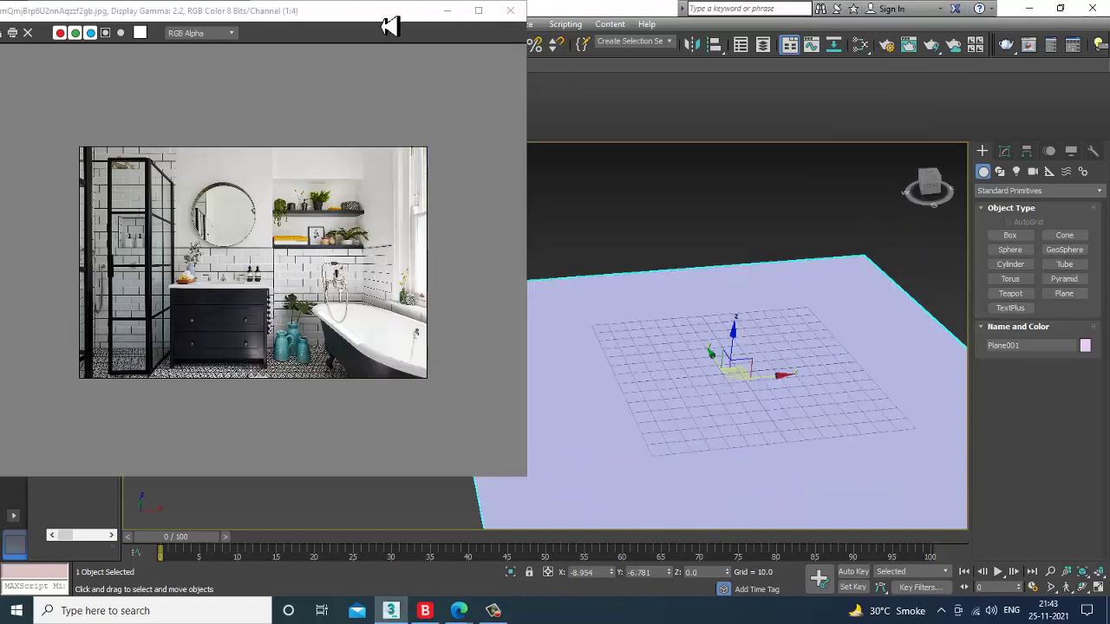
- Move the reference image window aside and set the render output width to 1333 in Render Setup
{"action": "left_click_drag", "start_coordinate": [384, 17], "coordinate": [193, 49]}
{"action": "left_click", "coordinate": [413, 24]}
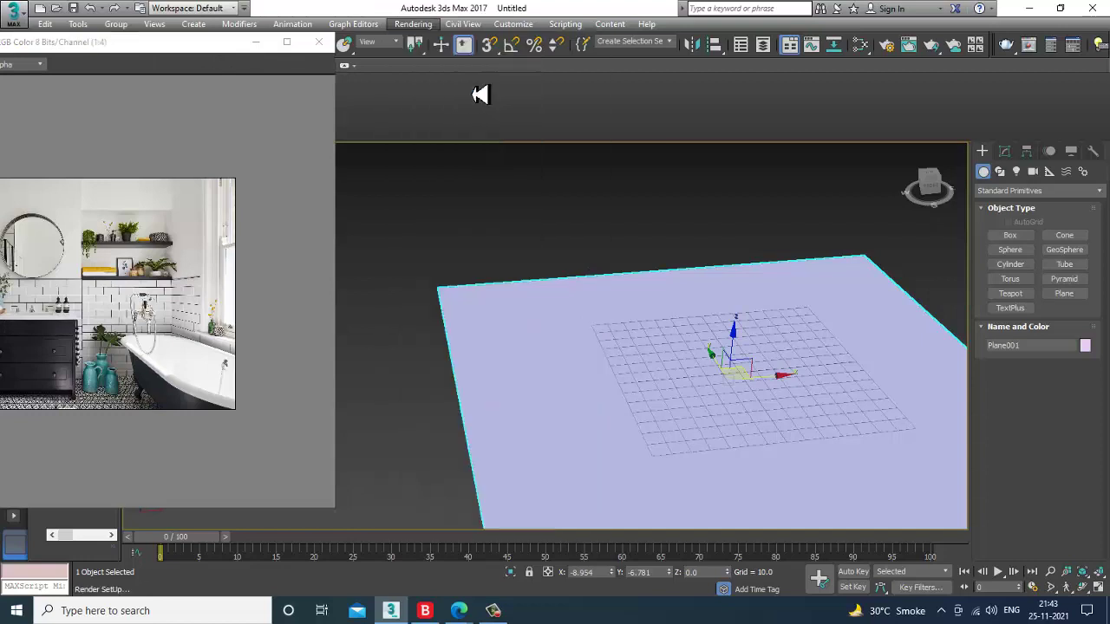
{"action": "left_click", "coordinate": [474, 92]}
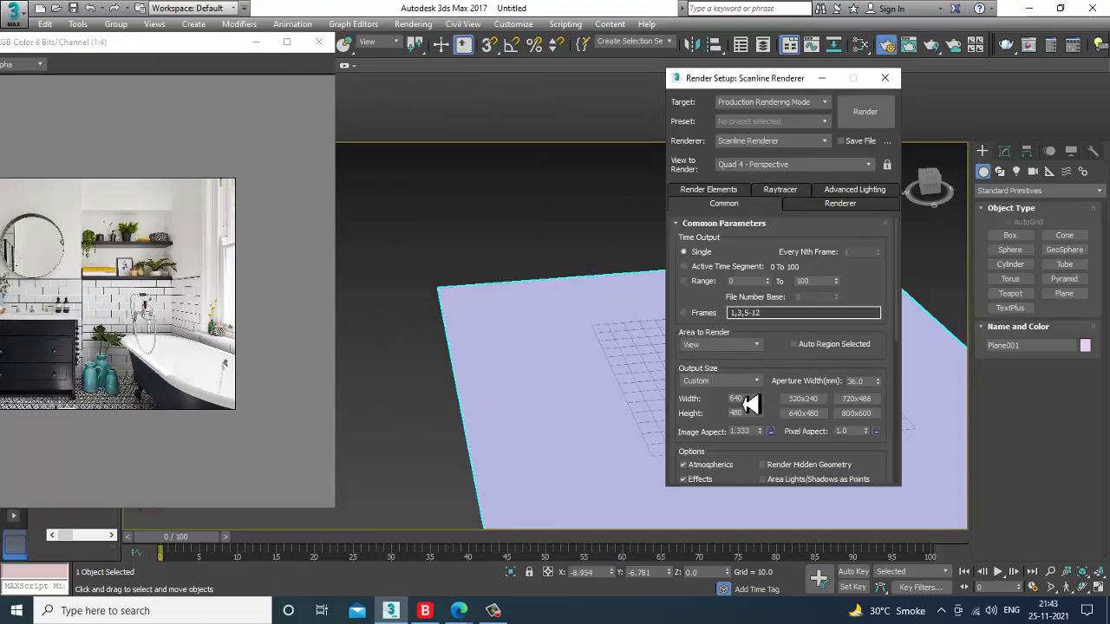
{"action": "left_click", "coordinate": [739, 399]}
{"action": "type", "text": "1333"}
{"action": "scroll", "coordinate": [791, 362], "scroll_direction": "down", "scroll_amount": 1}
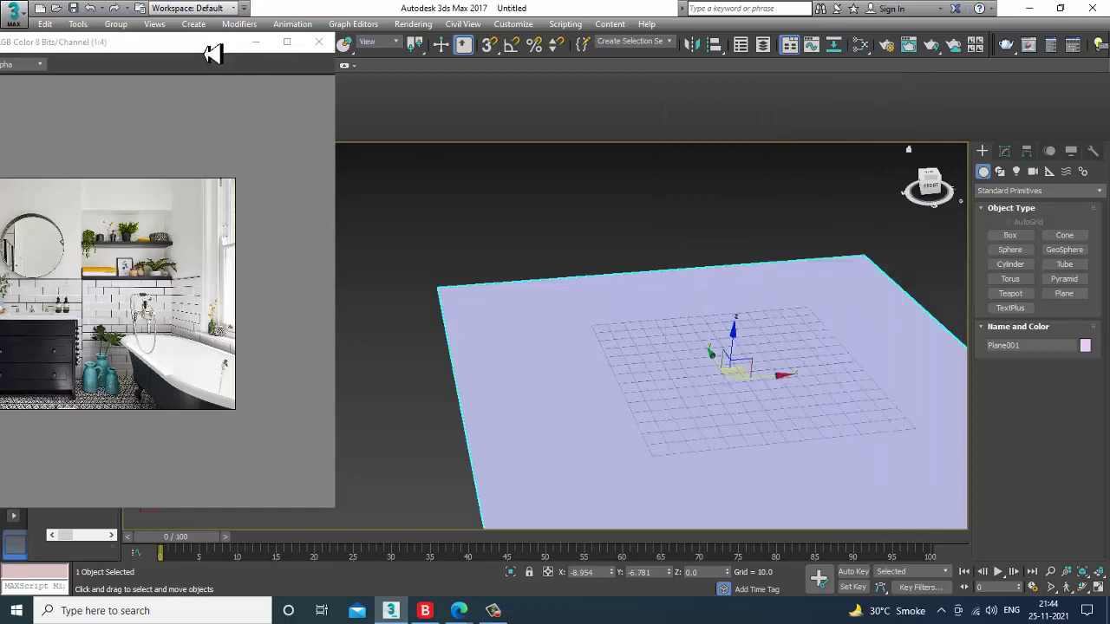
- Arrange the reference image window beside the viewport and maximize the Top view
{"action": "left_click_drag", "start_coordinate": [208, 44], "coordinate": [381, 36]}
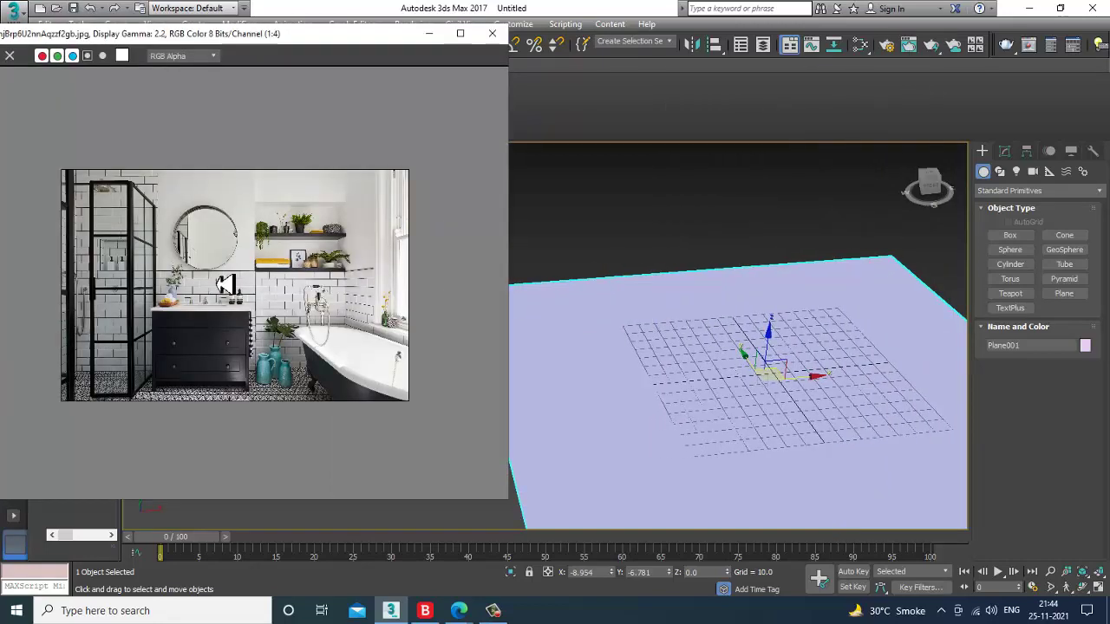
{"action": "scroll", "coordinate": [211, 281], "scroll_direction": "up", "scroll_amount": 1}
{"action": "scroll", "coordinate": [202, 322], "scroll_direction": "down", "scroll_amount": 1}
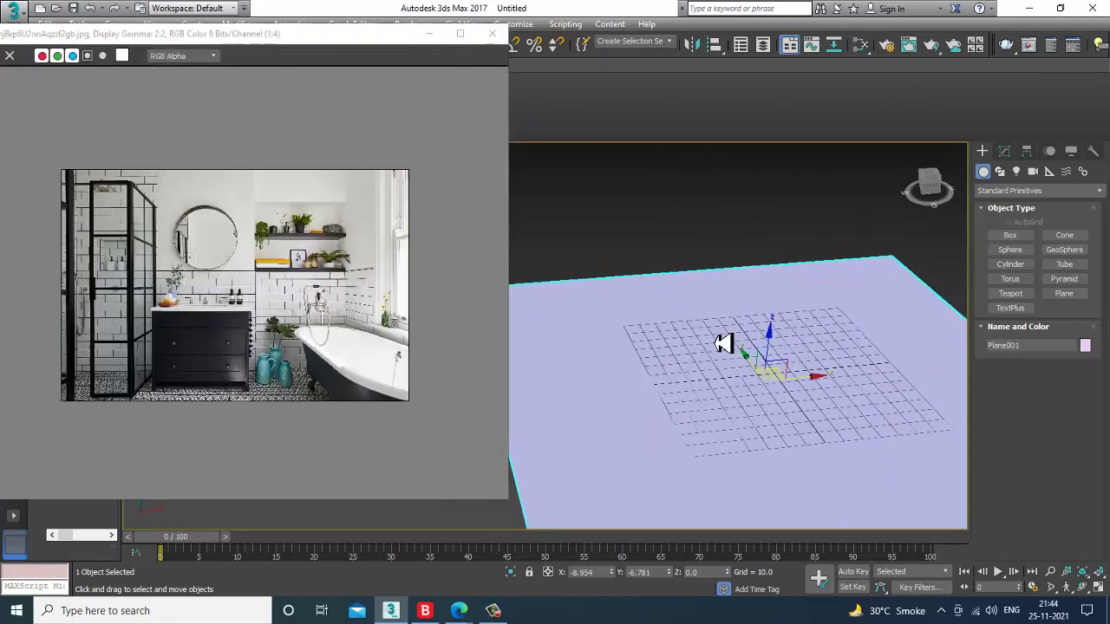
{"action": "key", "text": "alt+w"}
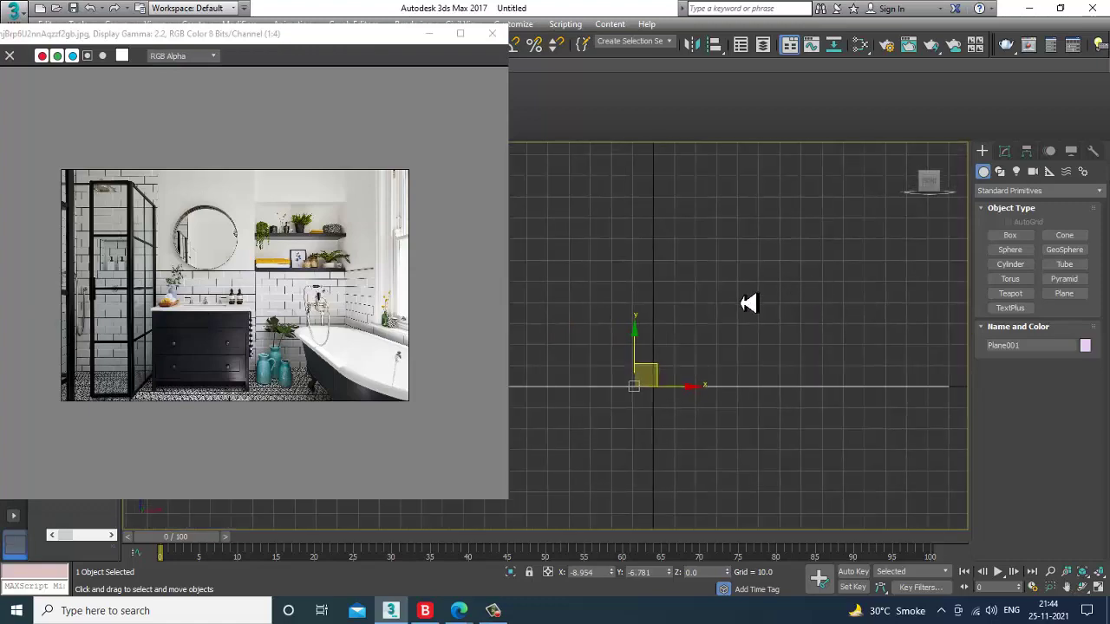
{"action": "key", "text": "alt+w"}
{"action": "left_click_drag", "start_coordinate": [340, 43], "coordinate": [241, 48]}
{"action": "right_click", "coordinate": [518, 304]}
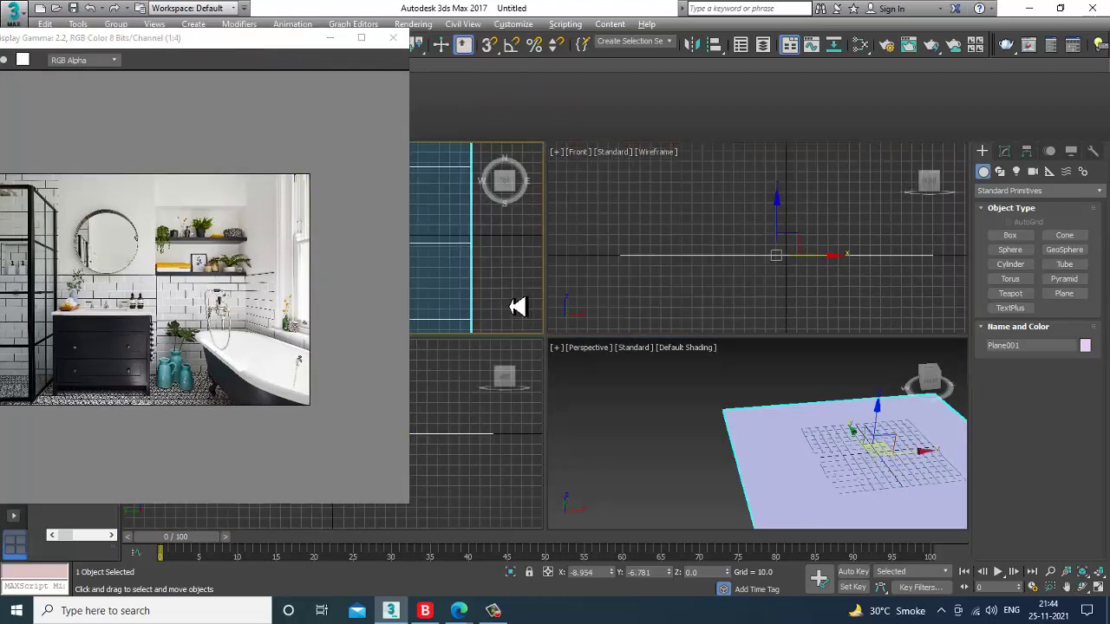
{"action": "key", "text": "alt+w"}
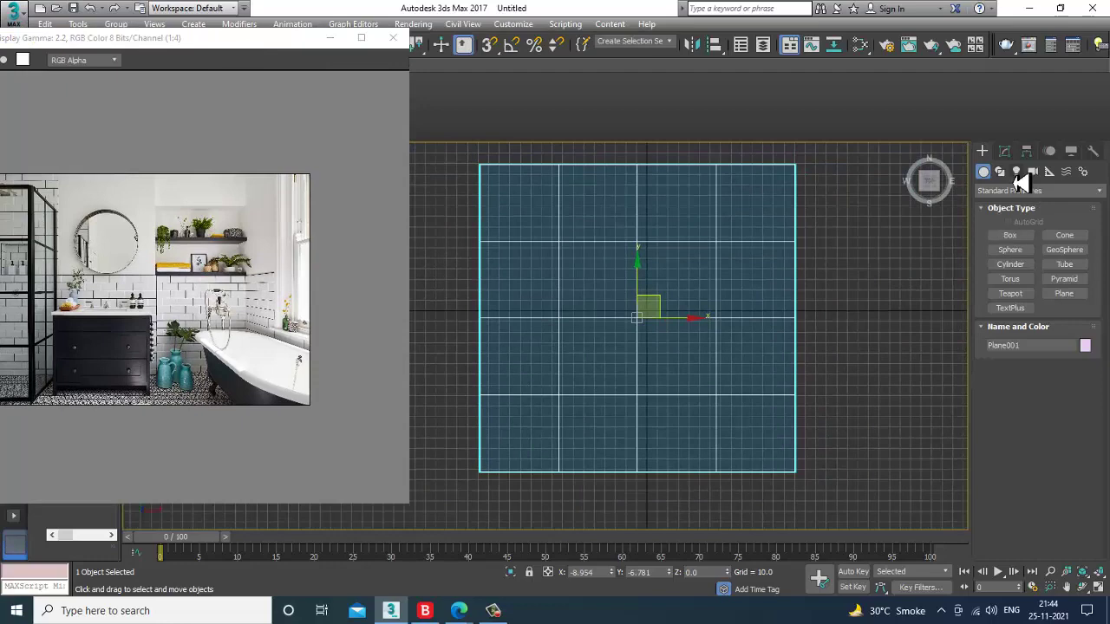
- Draw an AEC Extended wall with snapping on, from midway along the plane's left edge around its upper and right edges to the lower-right corner
{"action": "left_click", "coordinate": [1019, 191]}
{"action": "left_click", "coordinate": [1014, 318]}
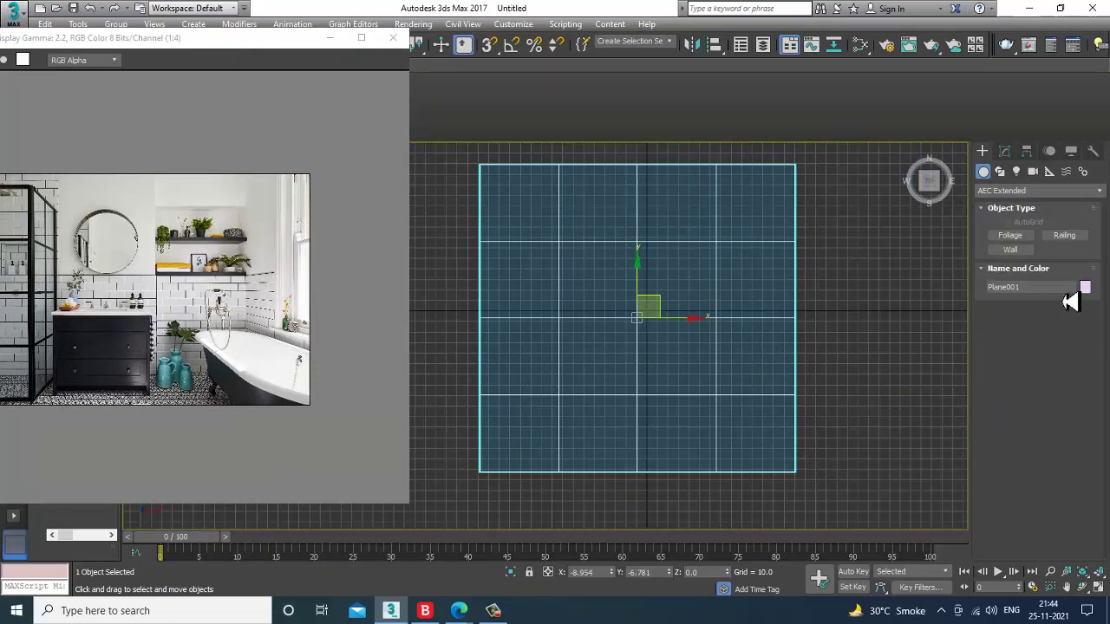
{"action": "left_click", "coordinate": [1010, 249]}
{"action": "key", "text": "s"}
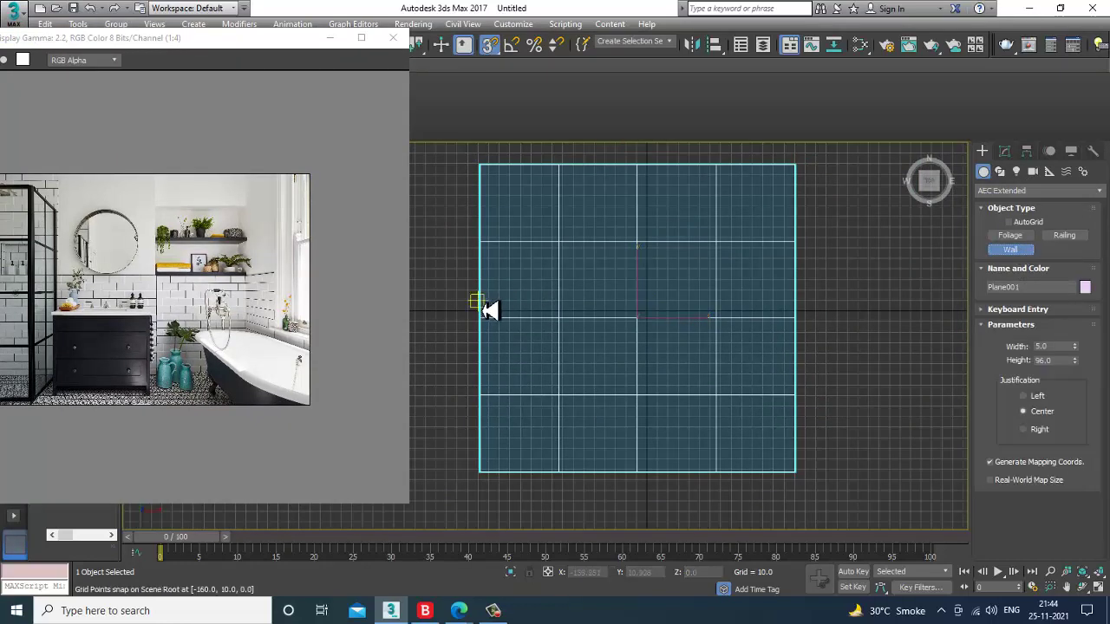
{"action": "left_click", "coordinate": [484, 309]}
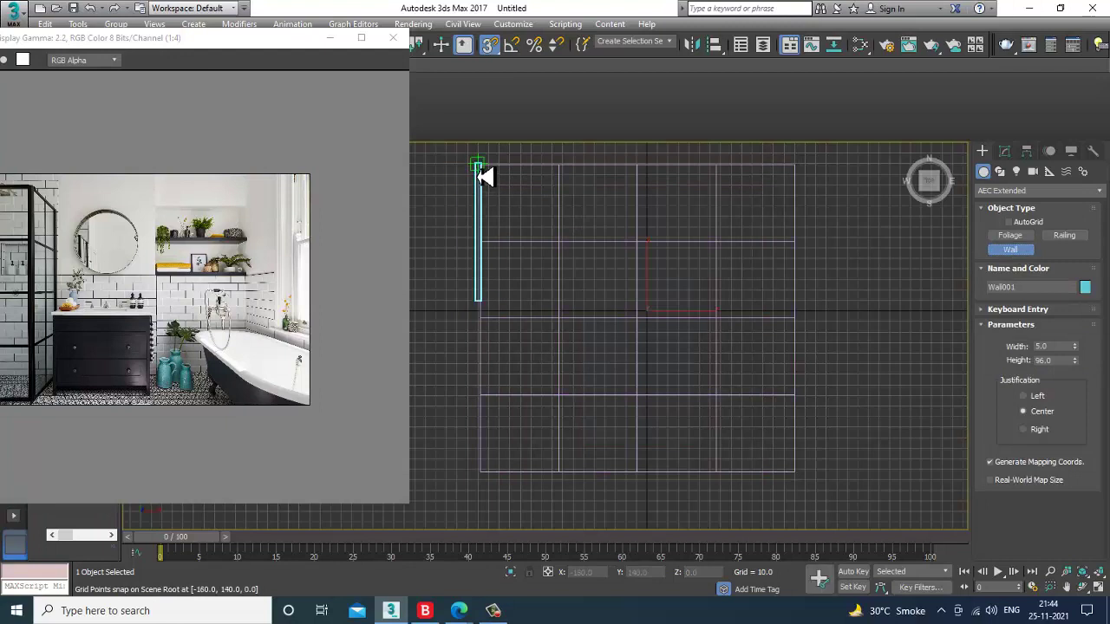
{"action": "left_click", "coordinate": [477, 163]}
{"action": "left_click", "coordinate": [794, 163]}
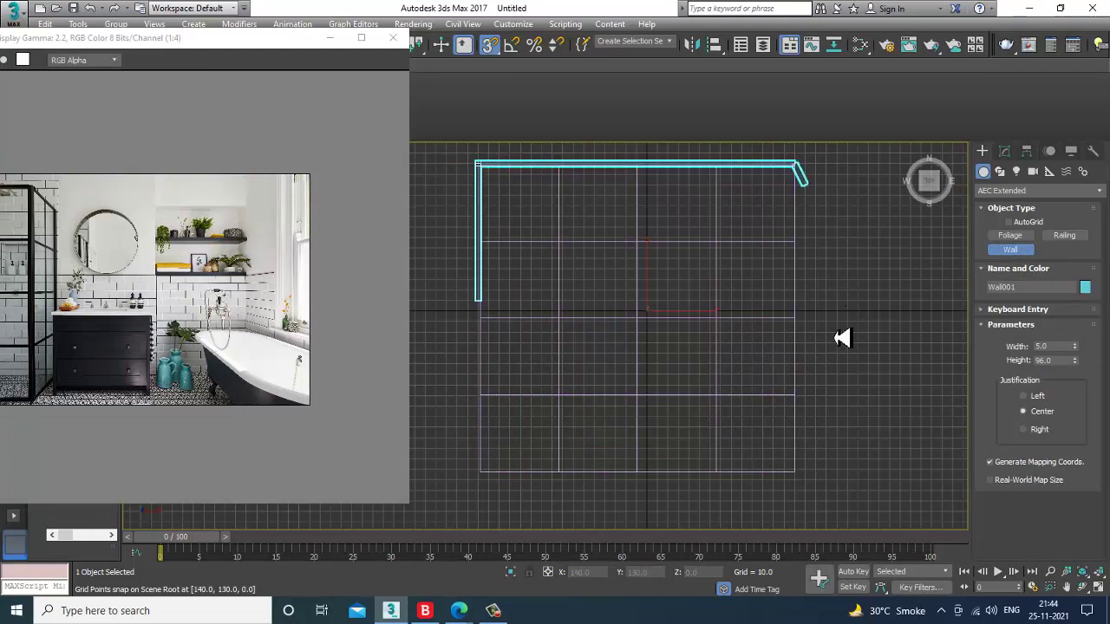
{"action": "left_click", "coordinate": [796, 473]}
{"action": "right_click", "coordinate": [798, 479]}
{"action": "right_click", "coordinate": [798, 479]}
- In the maximized Perspective view, scale the wall vertically to about 140 percent
{"action": "key", "text": "alt+w"}
{"action": "right_click", "coordinate": [803, 438]}
{"action": "key", "text": "alt+w"}
{"action": "middle_click_drag", "start_coordinate": [803, 436], "coordinate": [773, 375], "text": "alt"}
{"action": "middle_click_drag", "start_coordinate": [763, 314], "coordinate": [755, 367]}
{"action": "key", "text": "s"}
{"action": "key", "text": "r"}
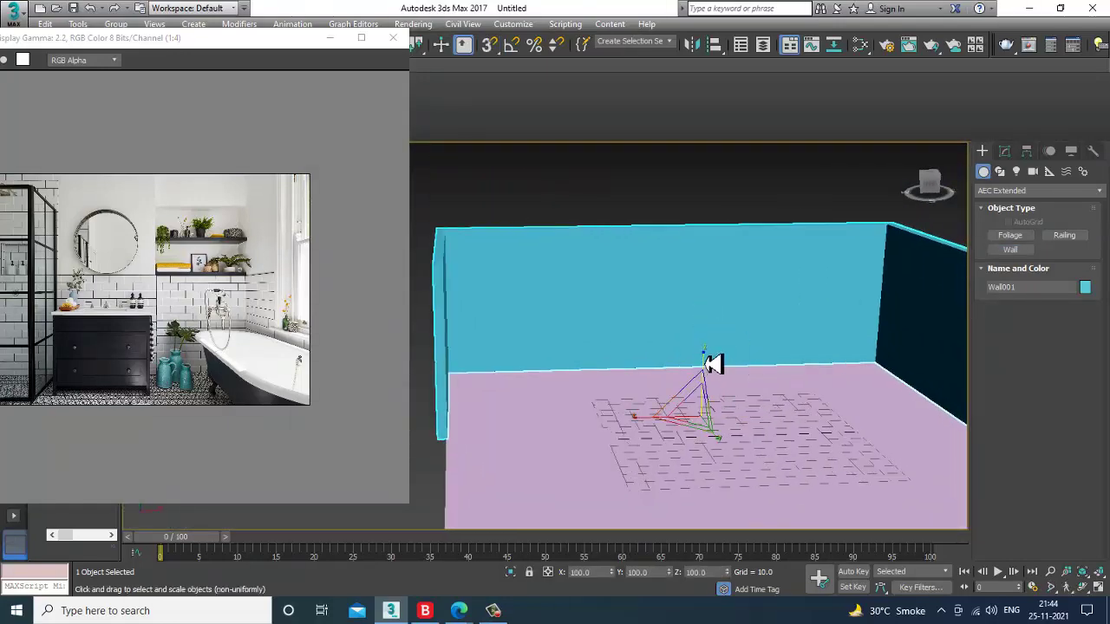
{"action": "left_click_drag", "start_coordinate": [712, 364], "coordinate": [714, 346]}
{"action": "middle_click_drag", "start_coordinate": [771, 391], "coordinate": [710, 391], "text": "alt"}
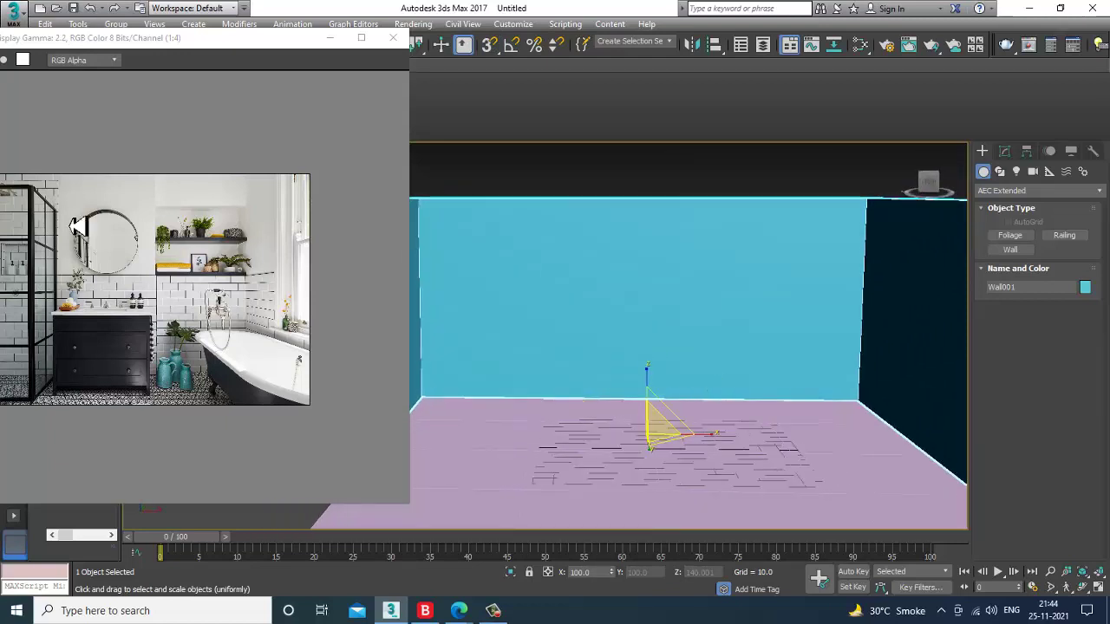
- Reposition the reference image window beside the viewport and examine the vanity, shelf niche and bathtub wall at closer zoom
{"action": "left_click", "coordinate": [115, 284]}
{"action": "middle_click_drag", "start_coordinate": [637, 297], "coordinate": [607, 312], "text": "alt"}
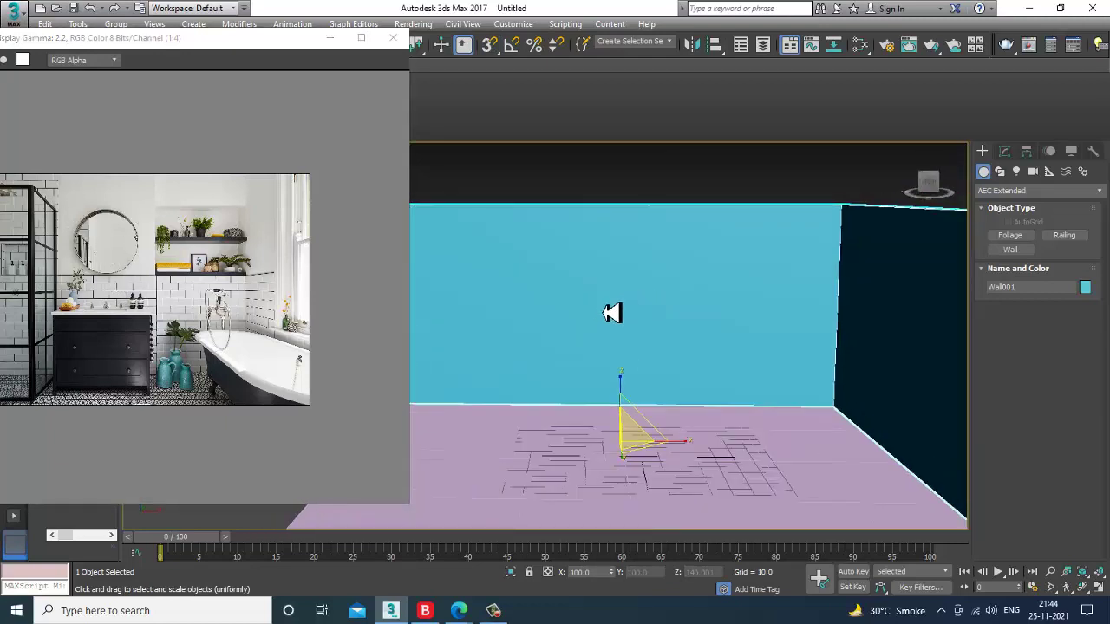
{"action": "left_click_drag", "start_coordinate": [106, 38], "coordinate": [176, 33]}
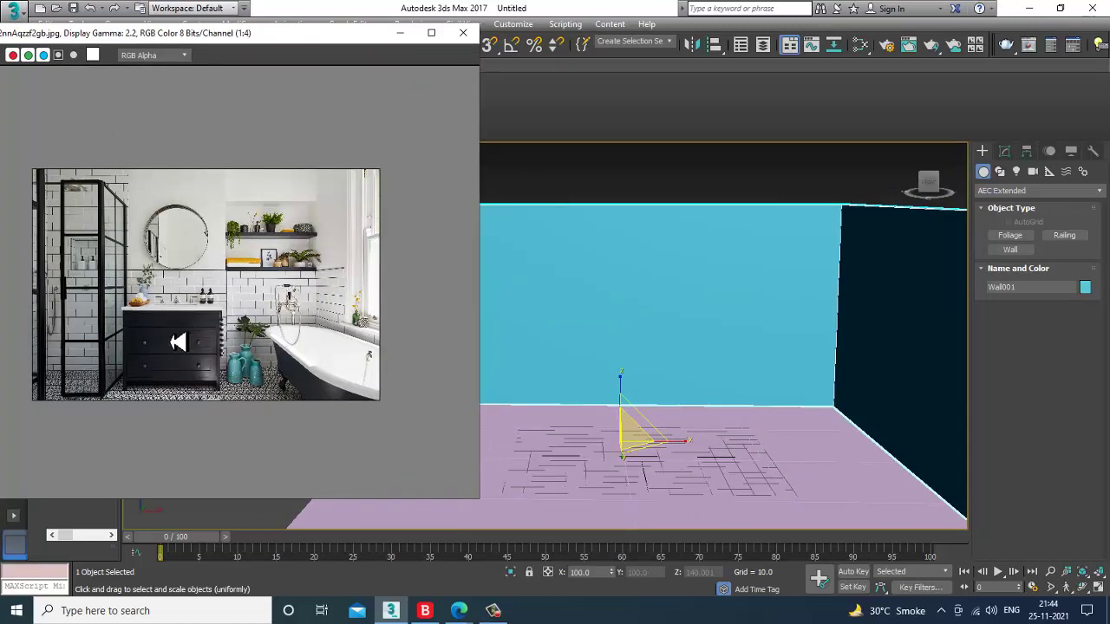
{"action": "scroll", "coordinate": [151, 278], "scroll_direction": "up", "scroll_amount": 1}
{"action": "scroll", "coordinate": [647, 329], "scroll_direction": "down", "scroll_amount": 4}
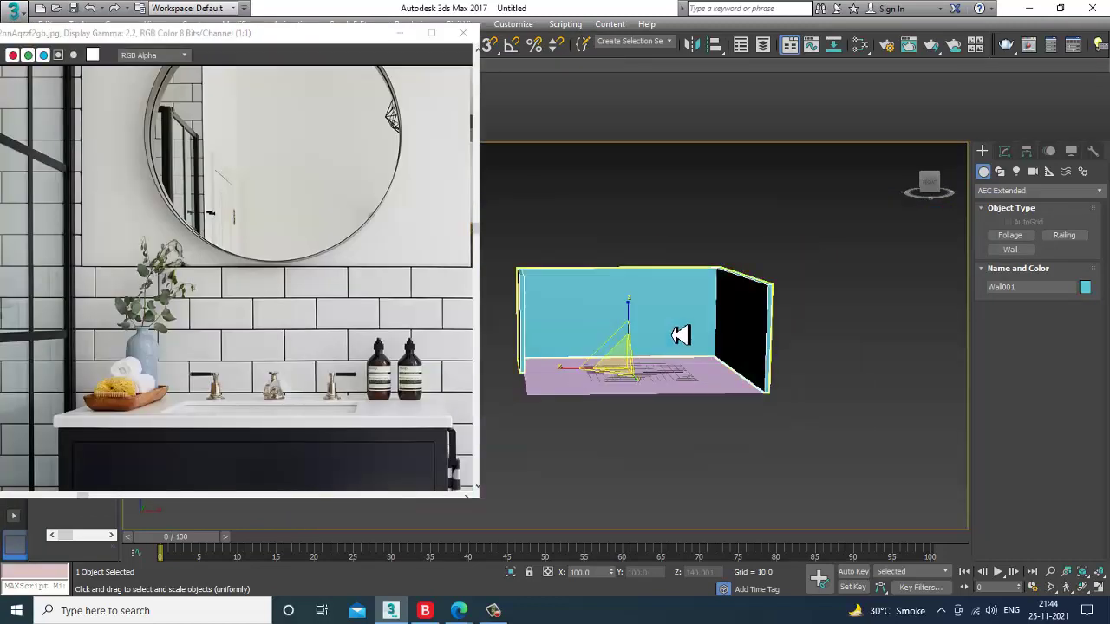
{"action": "scroll", "coordinate": [683, 335], "scroll_direction": "up", "scroll_amount": 4}
{"action": "middle_click_drag", "start_coordinate": [701, 344], "coordinate": [704, 352], "text": "alt"}
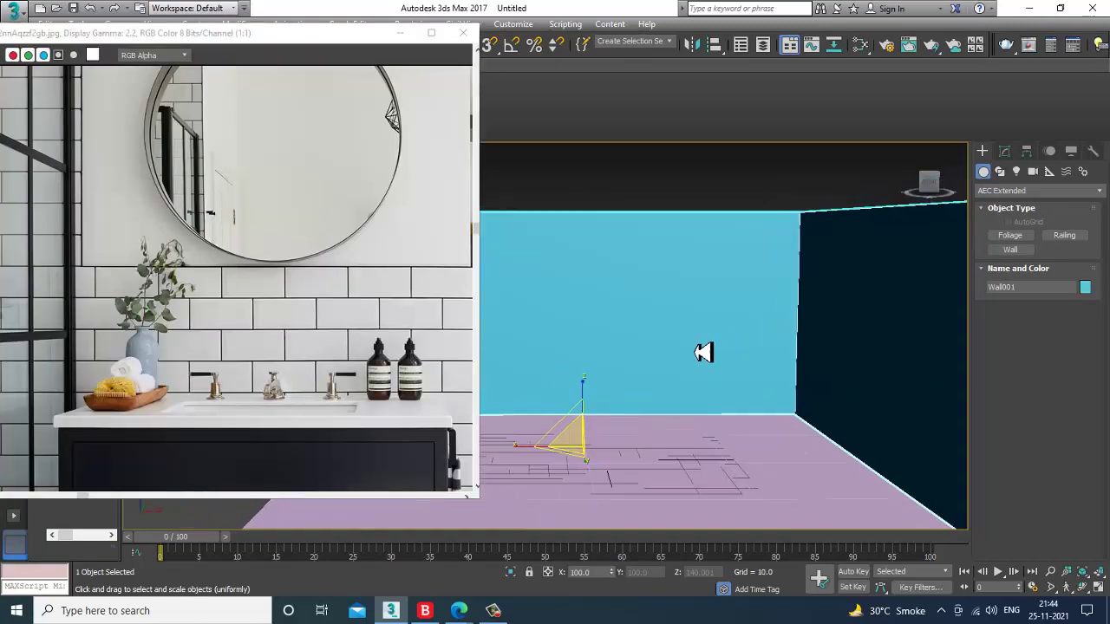
{"action": "scroll", "coordinate": [191, 191], "scroll_direction": "down", "scroll_amount": 1}
{"action": "scroll", "coordinate": [119, 313], "scroll_direction": "down", "scroll_amount": 1}
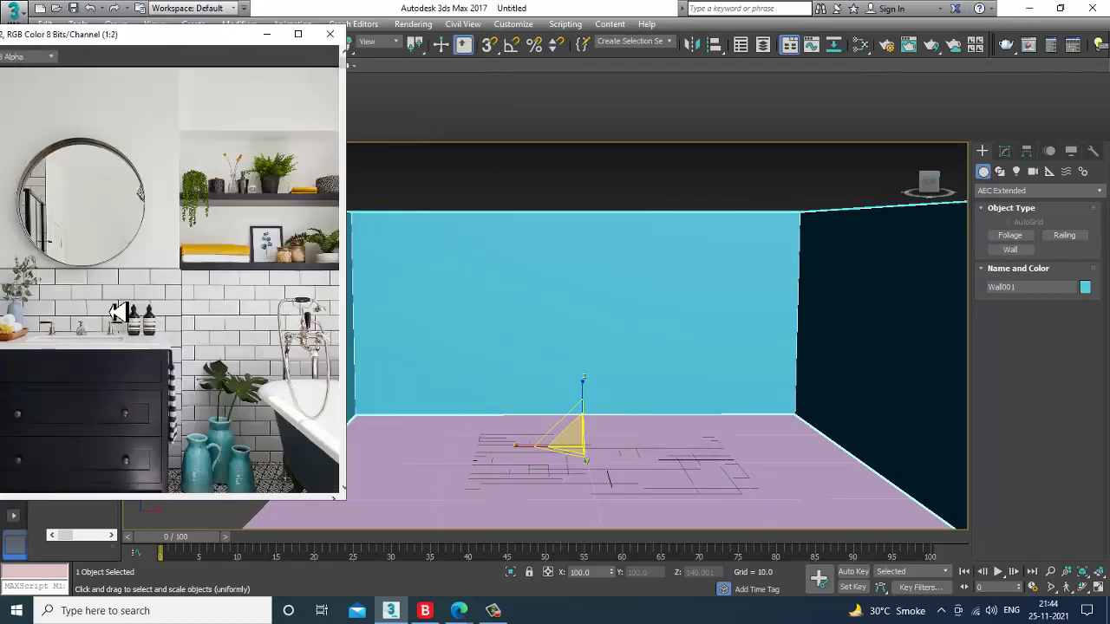
{"action": "scroll", "coordinate": [119, 312], "scroll_direction": "down", "scroll_amount": 3}
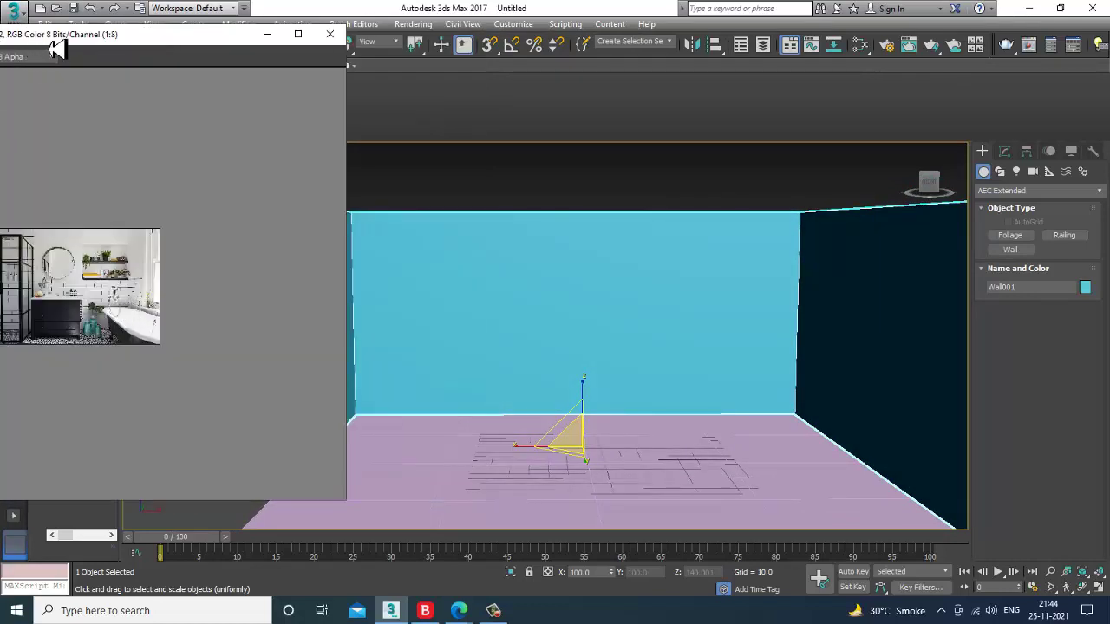
{"action": "scroll", "coordinate": [136, 286], "scroll_direction": "up", "scroll_amount": 3}
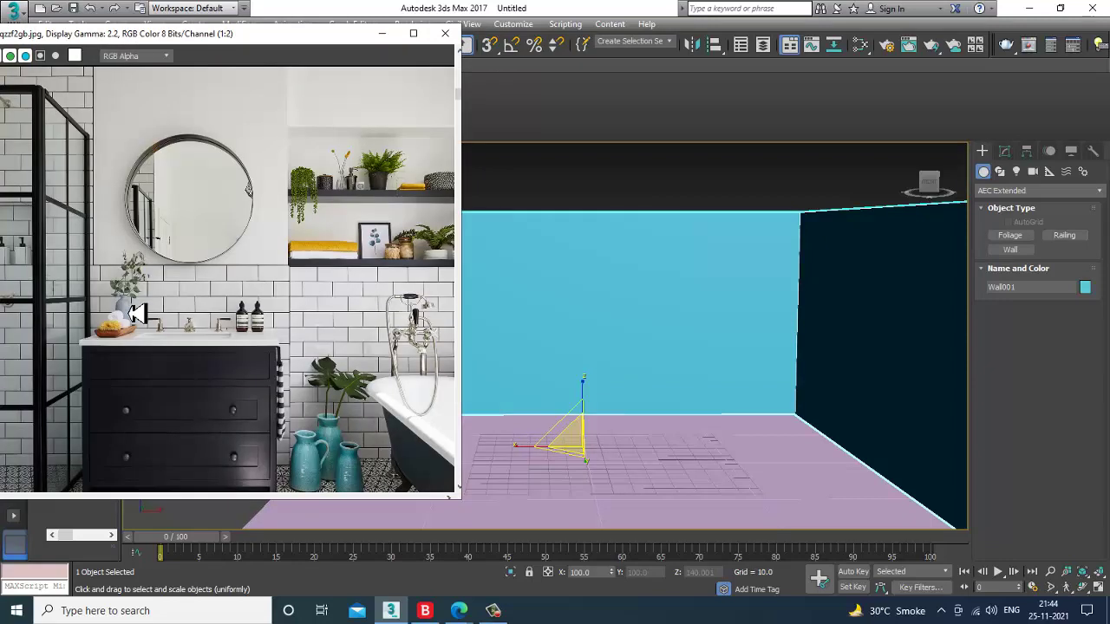
{"action": "middle_click_drag", "start_coordinate": [388, 352], "coordinate": [288, 349]}
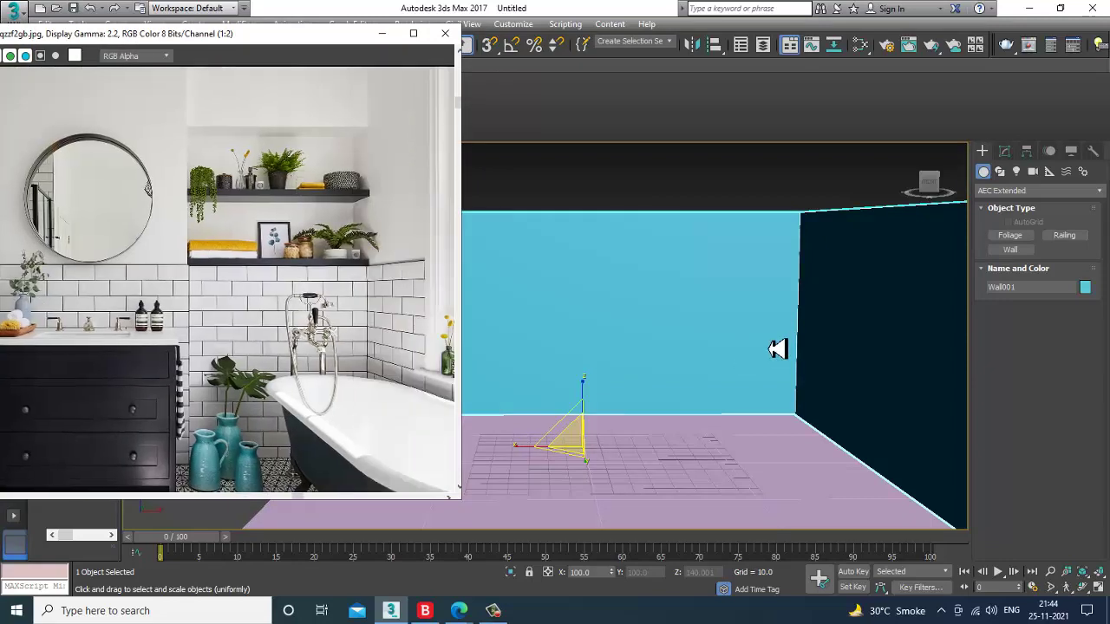
- Convert the wall object to an Editable Poly
{"action": "middle_click_drag", "start_coordinate": [777, 349], "coordinate": [773, 343], "text": "alt"}
{"action": "key", "text": "w"}
{"action": "right_click", "coordinate": [676, 247]}
{"action": "mouse_move", "coordinate": [768, 388]}
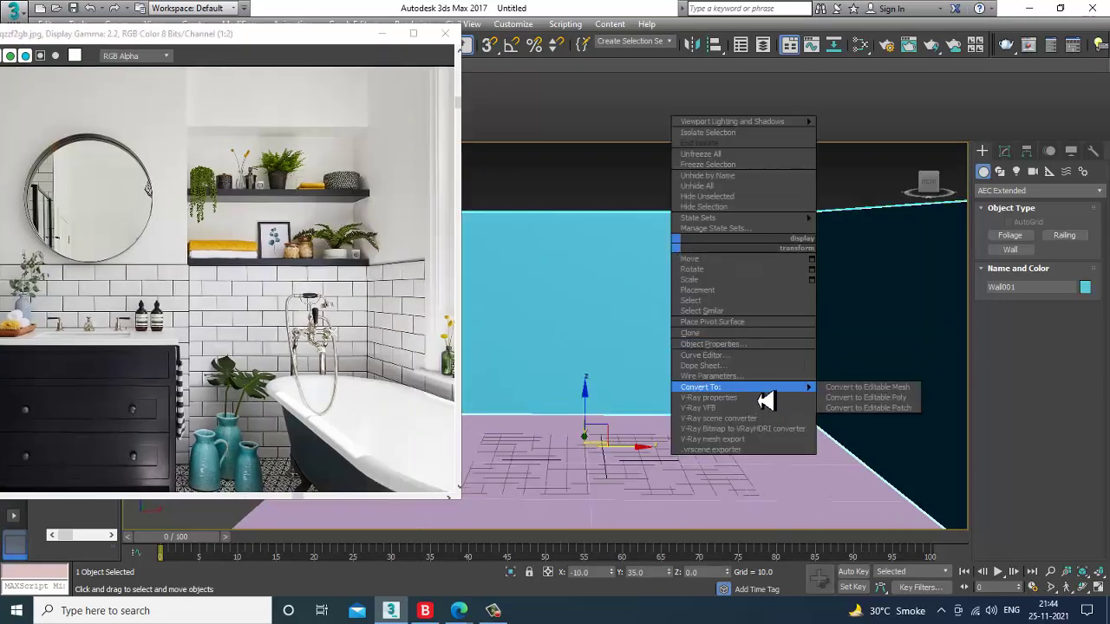
{"action": "left_click", "coordinate": [865, 398]}
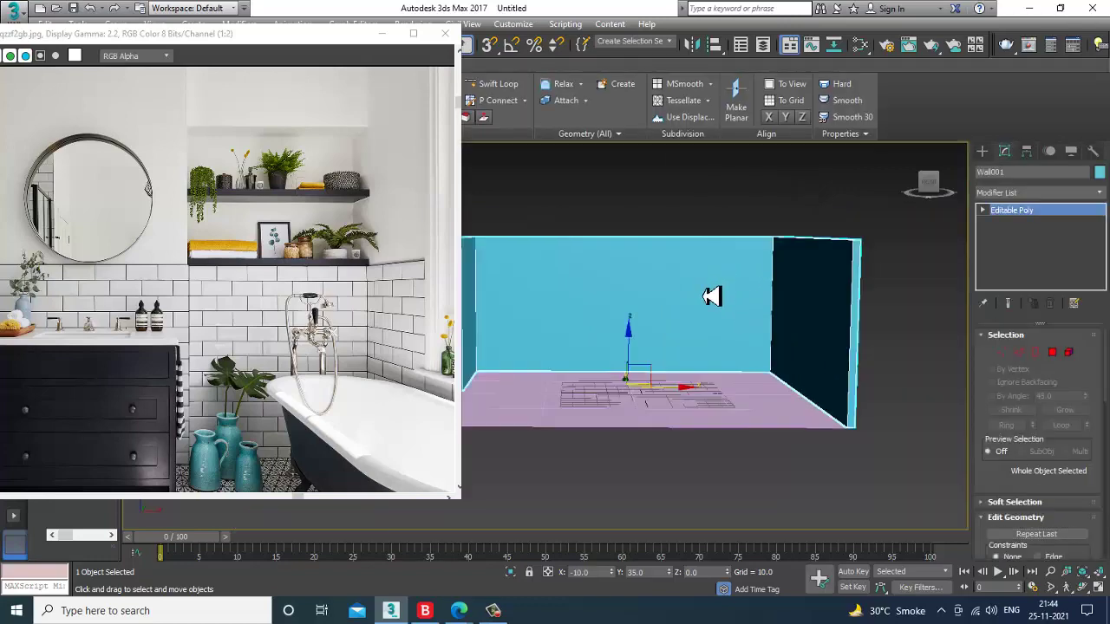
- Select the back wall's outer face and its adjoining end polygons, and move them outward about 30 units to thicken the wall
{"action": "middle_click_drag", "start_coordinate": [709, 295], "coordinate": [631, 383], "text": "alt"}
{"action": "key", "text": "4"}
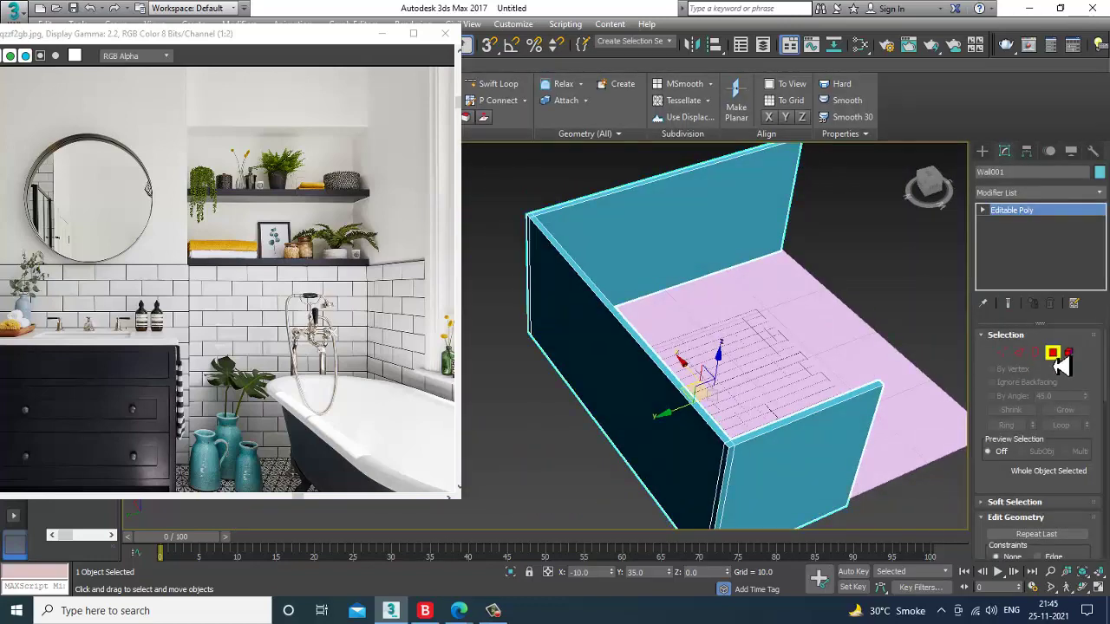
{"action": "left_click", "coordinate": [655, 392]}
{"action": "left_click", "coordinate": [731, 489], "text": "ctrl"}
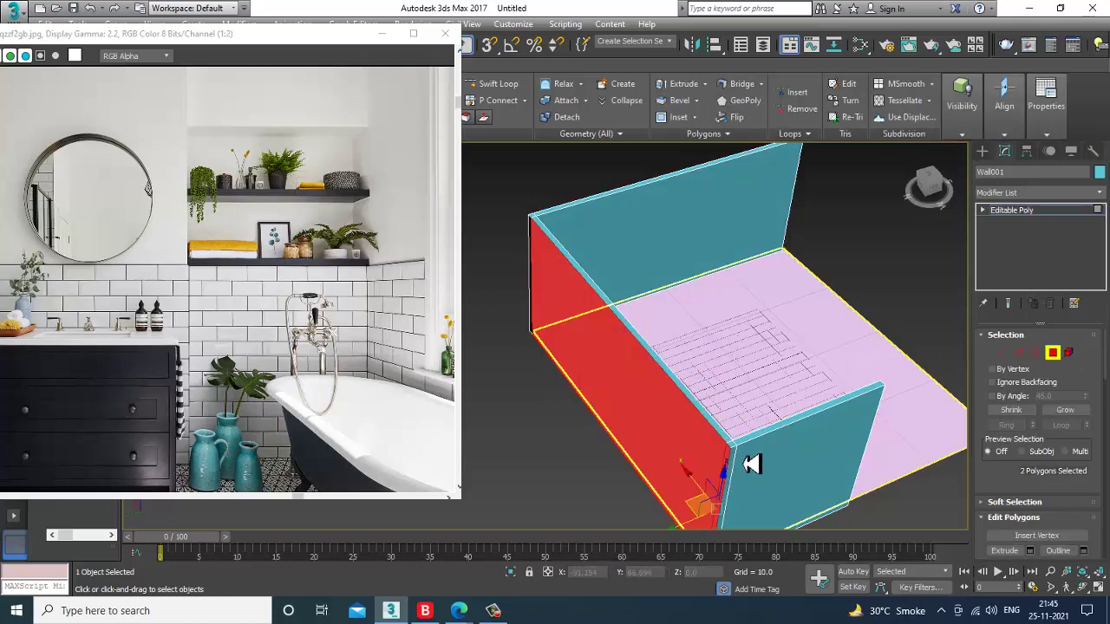
{"action": "left_click", "coordinate": [532, 249], "text": "ctrl"}
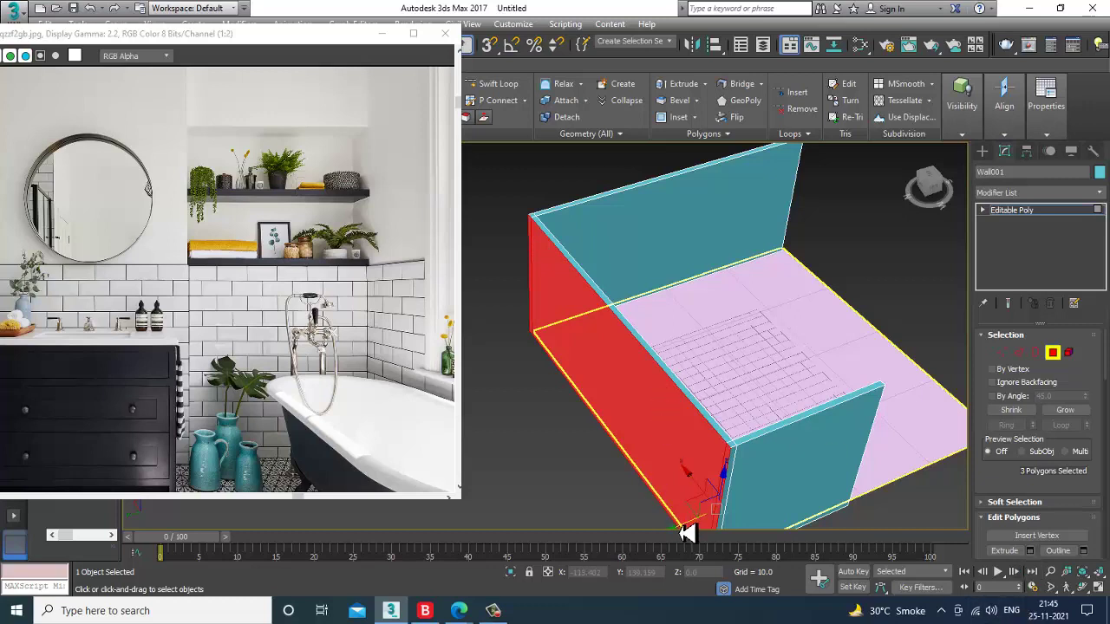
{"action": "left_click_drag", "start_coordinate": [685, 532], "coordinate": [650, 543]}
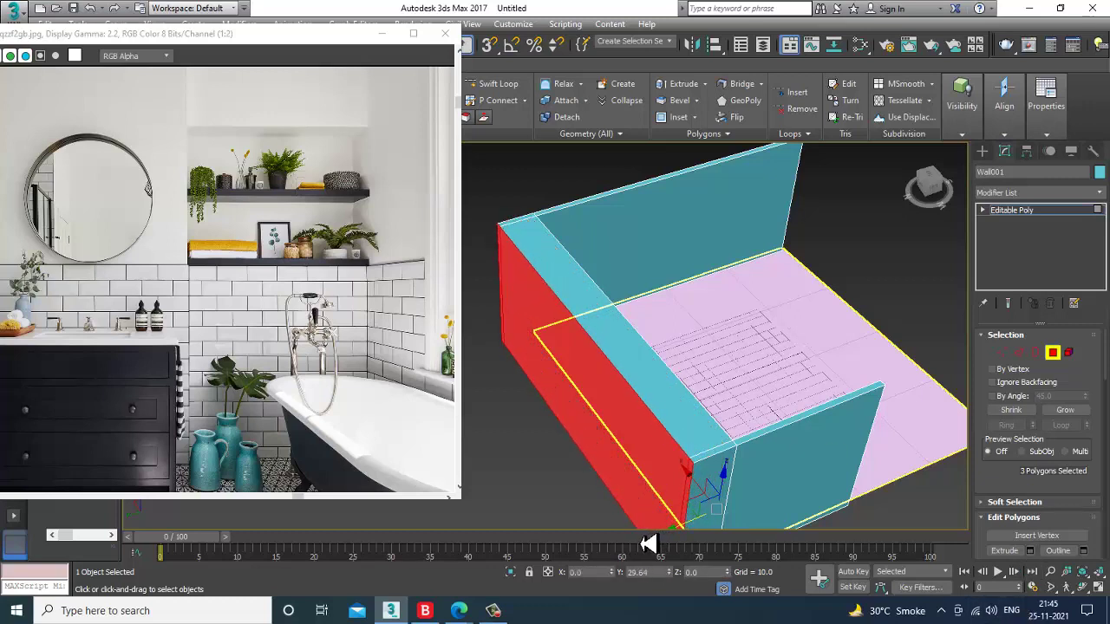
{"action": "middle_click_drag", "start_coordinate": [648, 543], "coordinate": [827, 235], "text": "alt"}
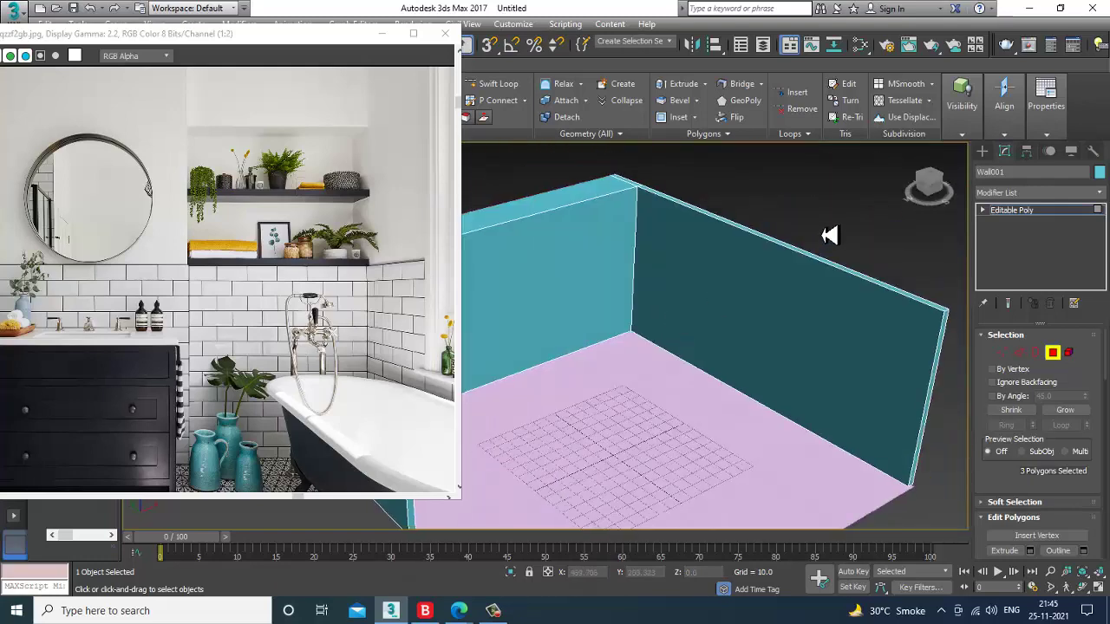
- Add a vertical edge loop with Swift Loop about two thirds of the way across the back wall
{"action": "left_click", "coordinate": [1035, 210]}
{"action": "middle_click_drag", "start_coordinate": [858, 376], "coordinate": [682, 356], "text": "alt"}
{"action": "left_click", "coordinate": [496, 86]}
{"action": "middle_click_drag", "start_coordinate": [707, 269], "coordinate": [774, 300], "text": "alt"}
{"action": "key", "text": "w"}
{"action": "middle_click_drag", "start_coordinate": [732, 426], "coordinate": [785, 406]}
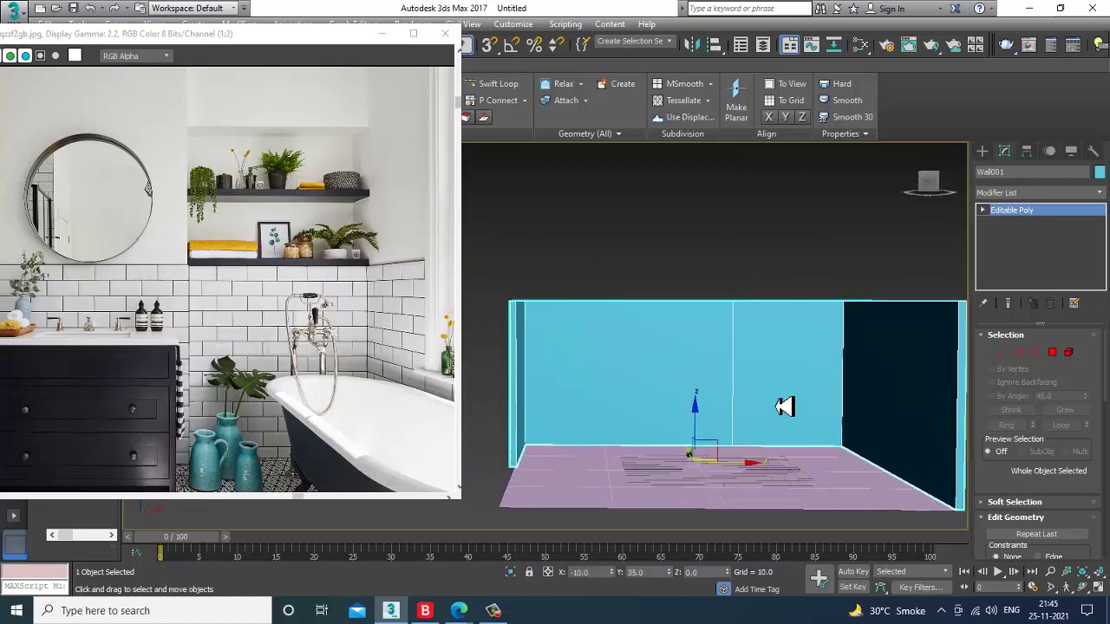
- Select all the top vertices of the walls and raise them to a Z height of about 192.7
{"action": "key", "text": "1"}
{"action": "left_click_drag", "start_coordinate": [486, 275], "coordinate": [968, 374]}
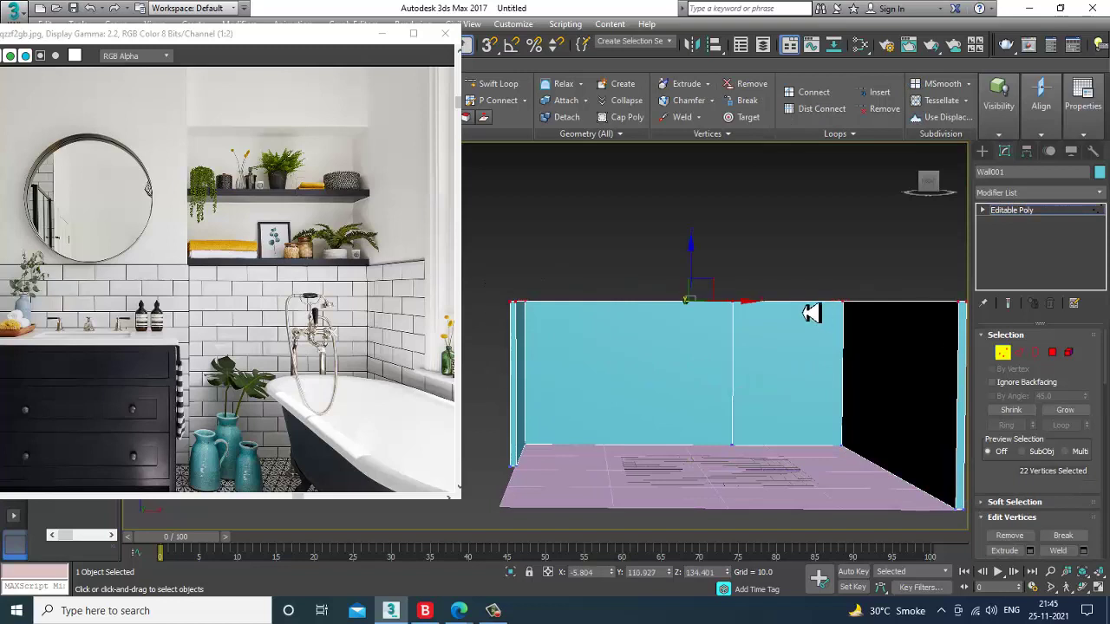
{"action": "scroll", "coordinate": [542, 272], "scroll_direction": "down", "scroll_amount": 3}
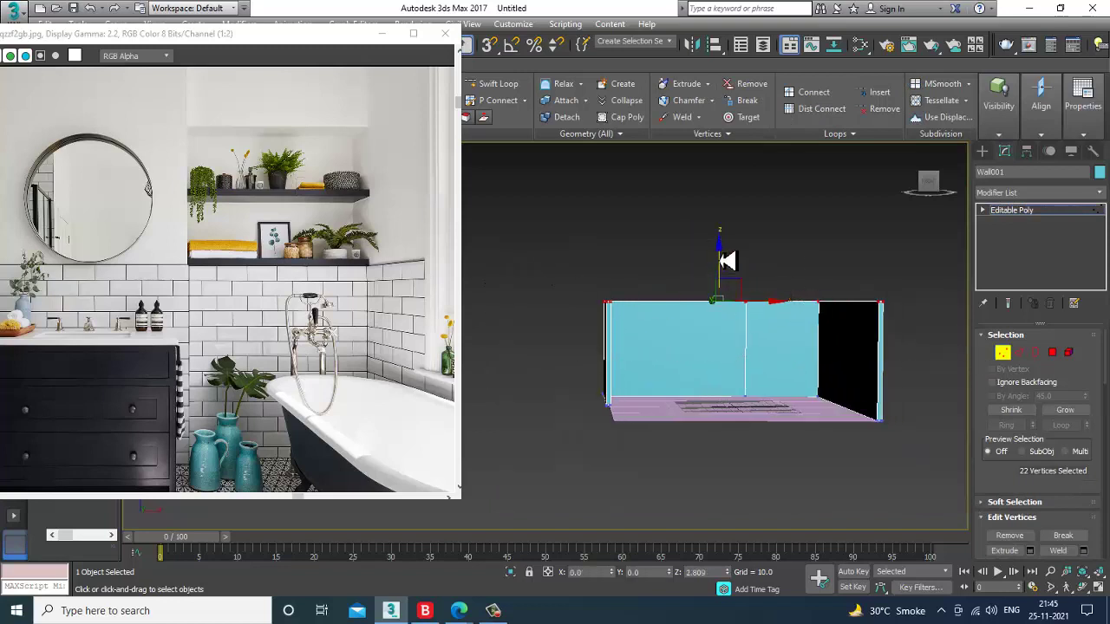
{"action": "left_click_drag", "start_coordinate": [726, 261], "coordinate": [716, 223]}
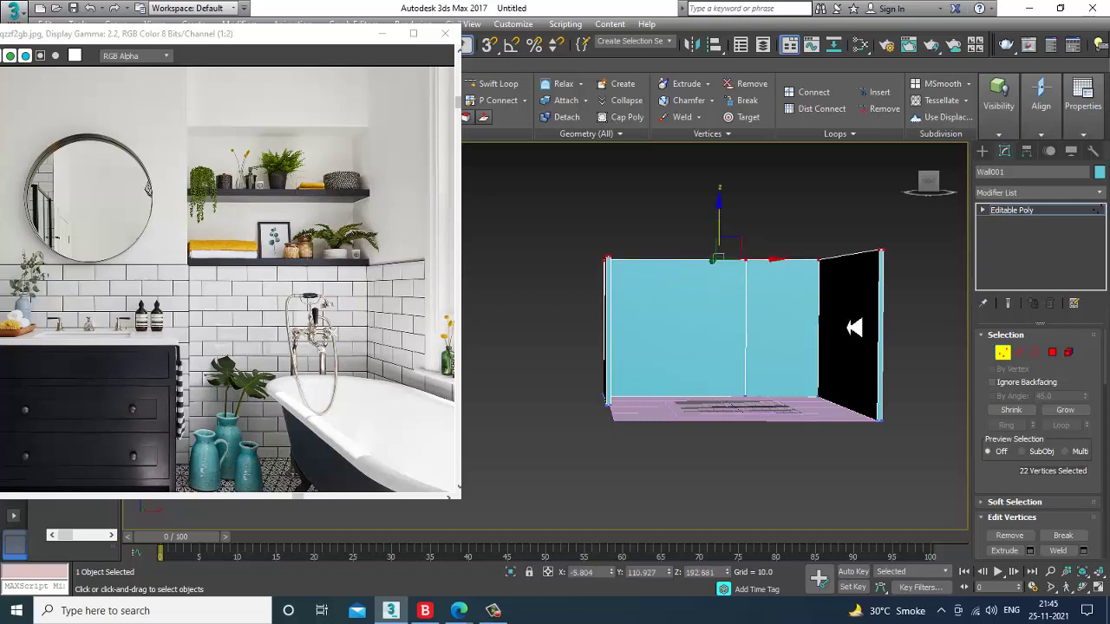
- Try adding two horizontal Swift Loop edge loops across the back wall at heights of about 156 and 99
{"action": "scroll", "coordinate": [854, 328], "scroll_direction": "up", "scroll_amount": 5}
{"action": "scroll", "coordinate": [872, 349], "scroll_direction": "down", "scroll_amount": 3}
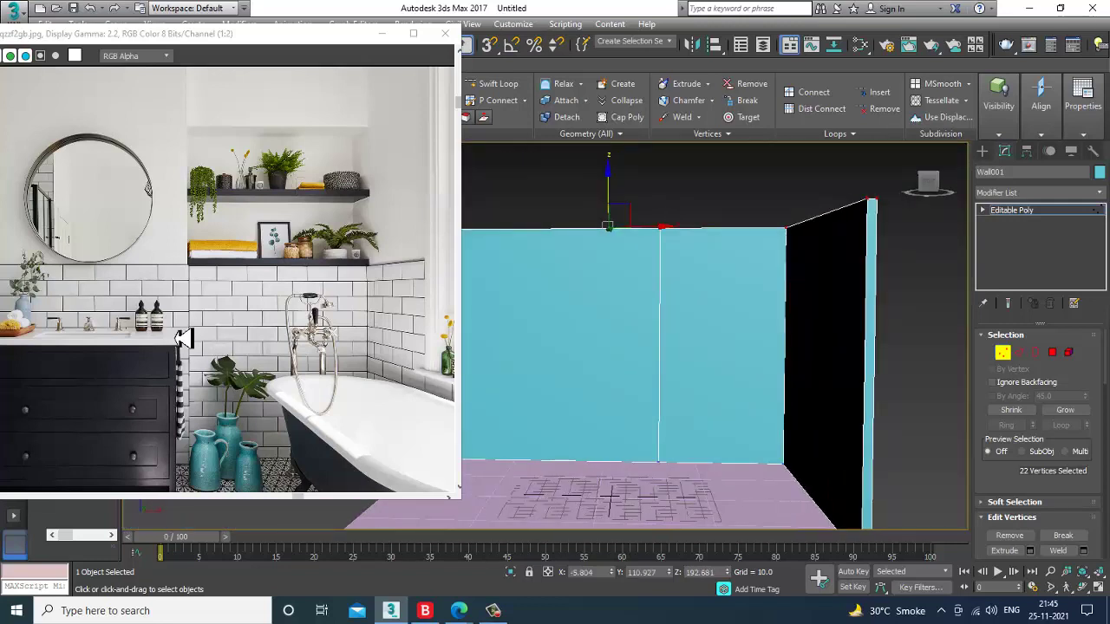
{"action": "scroll", "coordinate": [199, 329], "scroll_direction": "right", "scroll_amount": 2}
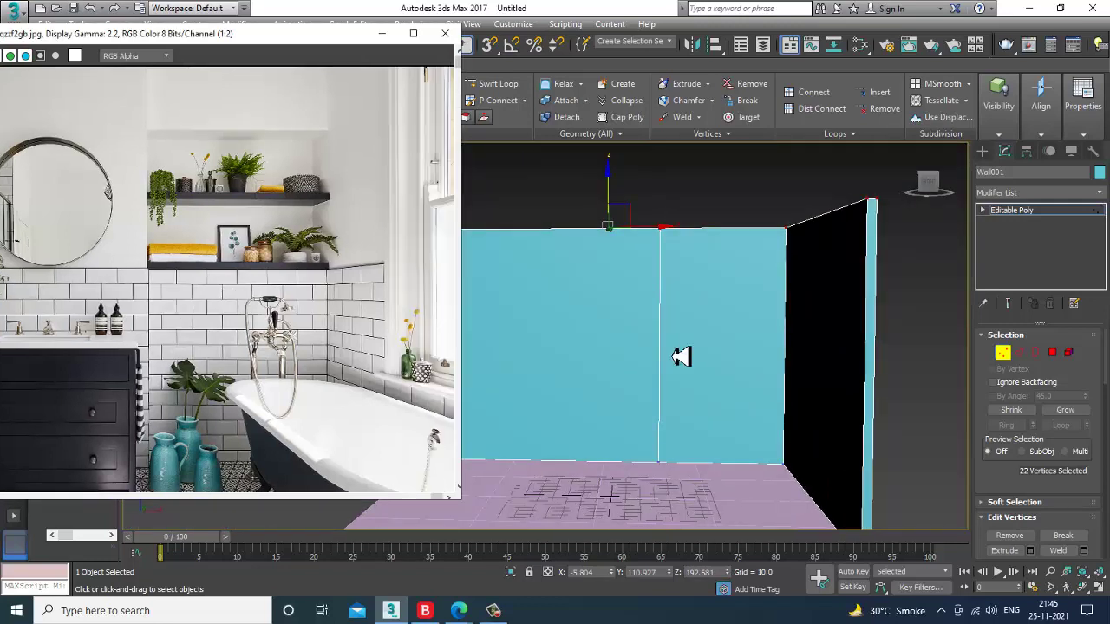
{"action": "middle_click_drag", "start_coordinate": [681, 357], "coordinate": [701, 362], "text": "alt"}
{"action": "left_click", "coordinate": [496, 83]}
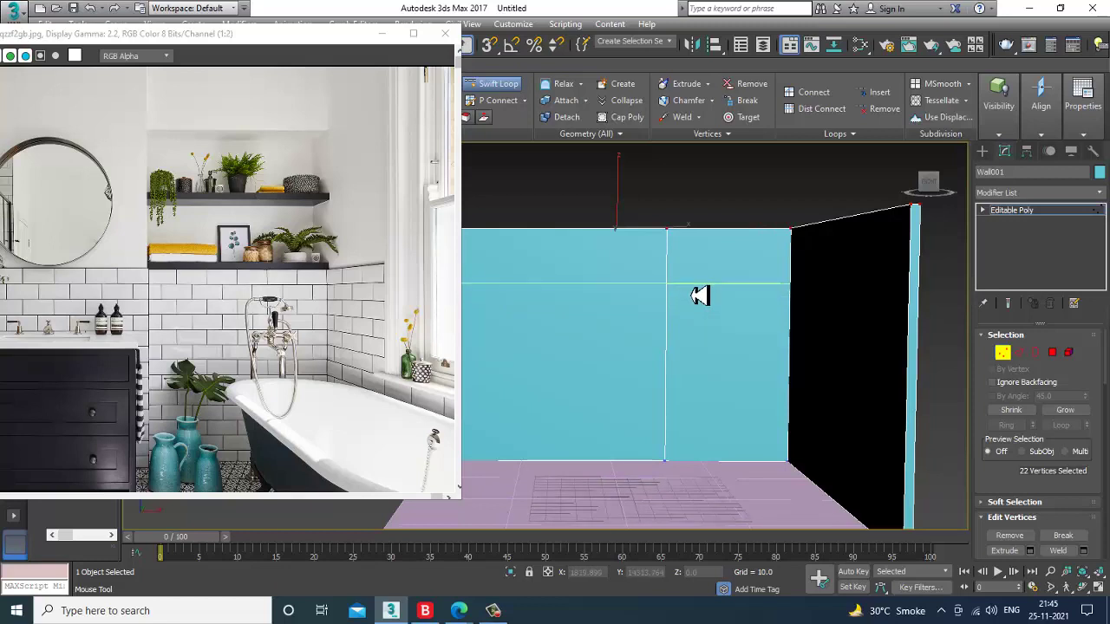
{"action": "left_click", "coordinate": [698, 285]}
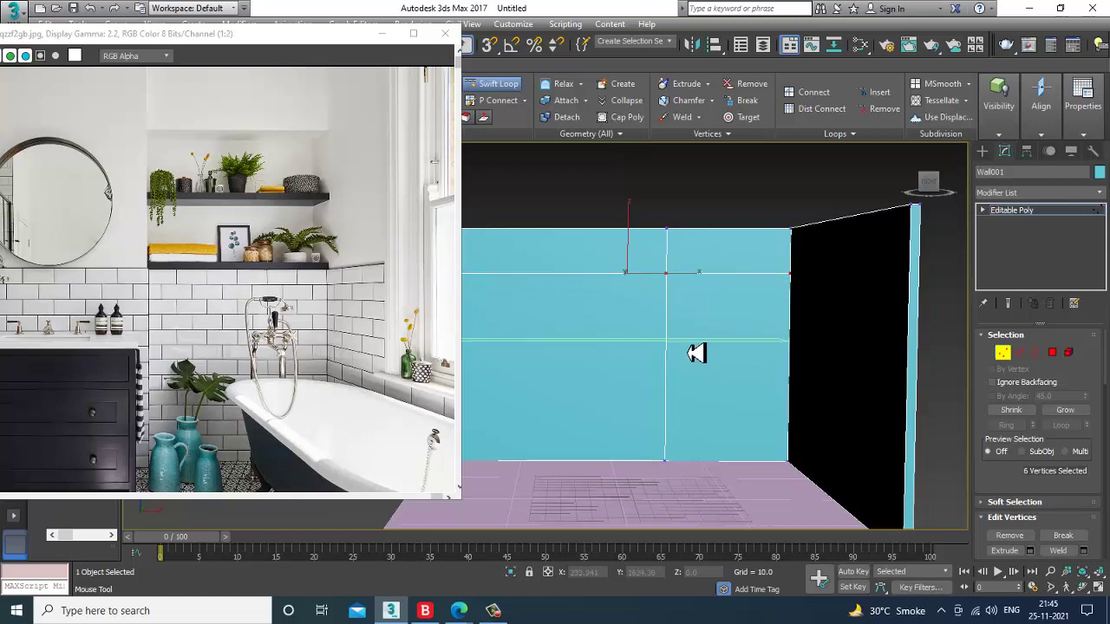
{"action": "middle_click_drag", "start_coordinate": [706, 339], "coordinate": [733, 297]}
{"action": "scroll", "coordinate": [726, 325], "scroll_direction": "down", "scroll_amount": 4}
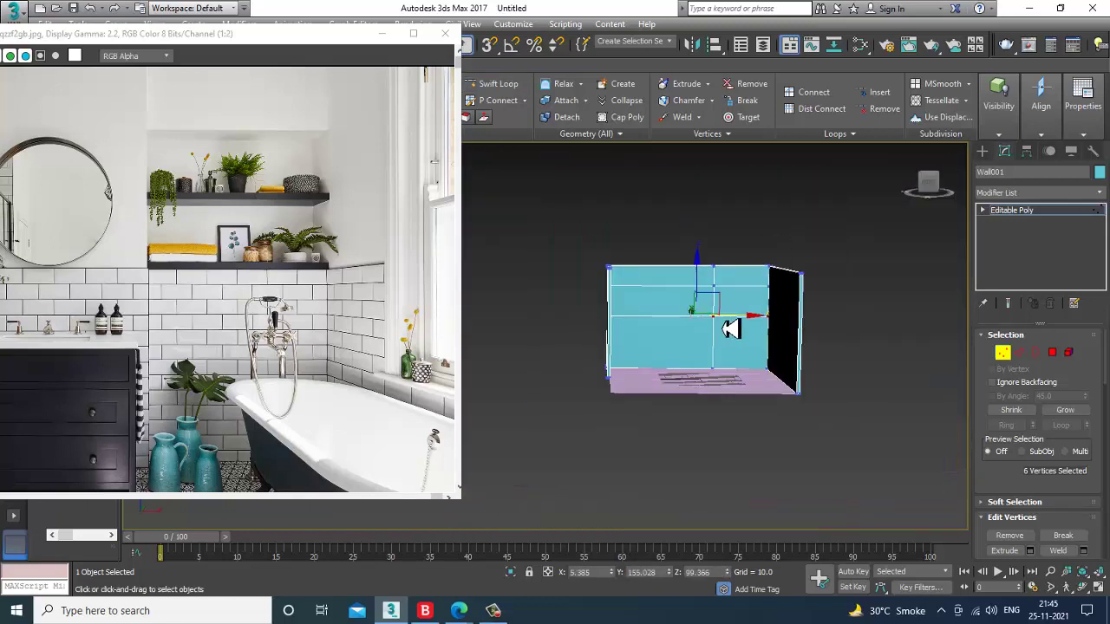
{"action": "scroll", "coordinate": [729, 321], "scroll_direction": "up", "scroll_amount": 2}
- Undo the two horizontal edge loops on the back wall
{"action": "key", "text": "1"}
{"action": "key", "text": "1"}
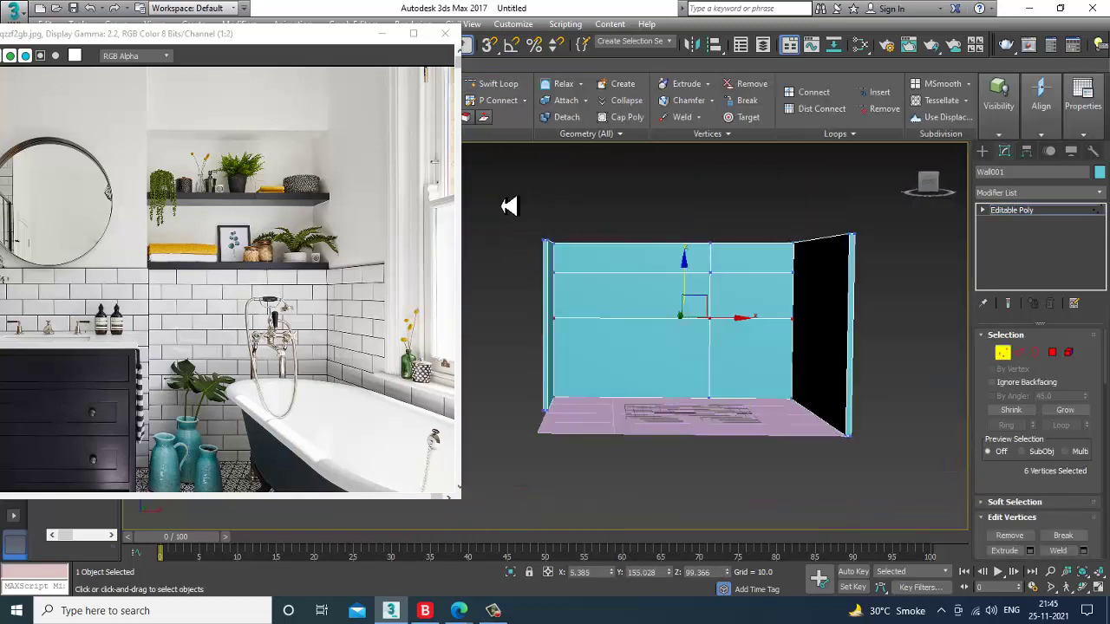
{"action": "left_click_drag", "start_coordinate": [1002, 352], "coordinate": [1002, 352]}
{"action": "mouse_move", "coordinate": [690, 269]}
{"action": "middle_mouse_down", "text": "alt"}
{"action": "mouse_move", "coordinate": [647, 315]}
{"action": "mouse_move", "coordinate": [682, 279]}
{"action": "middle_mouse_up", "text": "alt"}
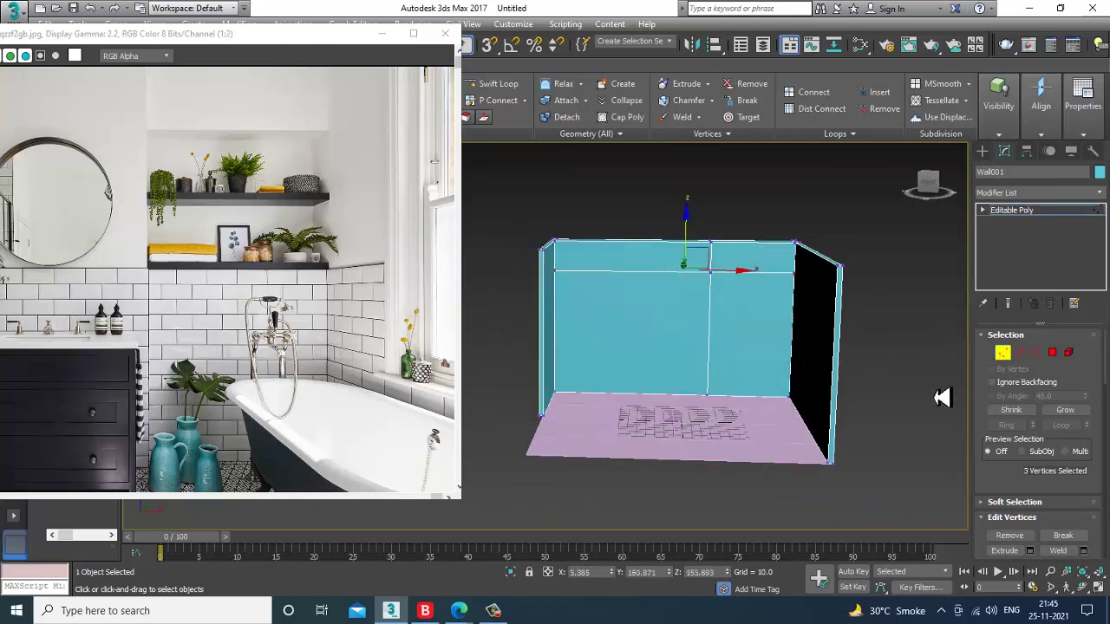
- Select all the vertical wall edges and connect them with one horizontal edge loop around the walls
{"action": "left_click", "coordinate": [1021, 354]}
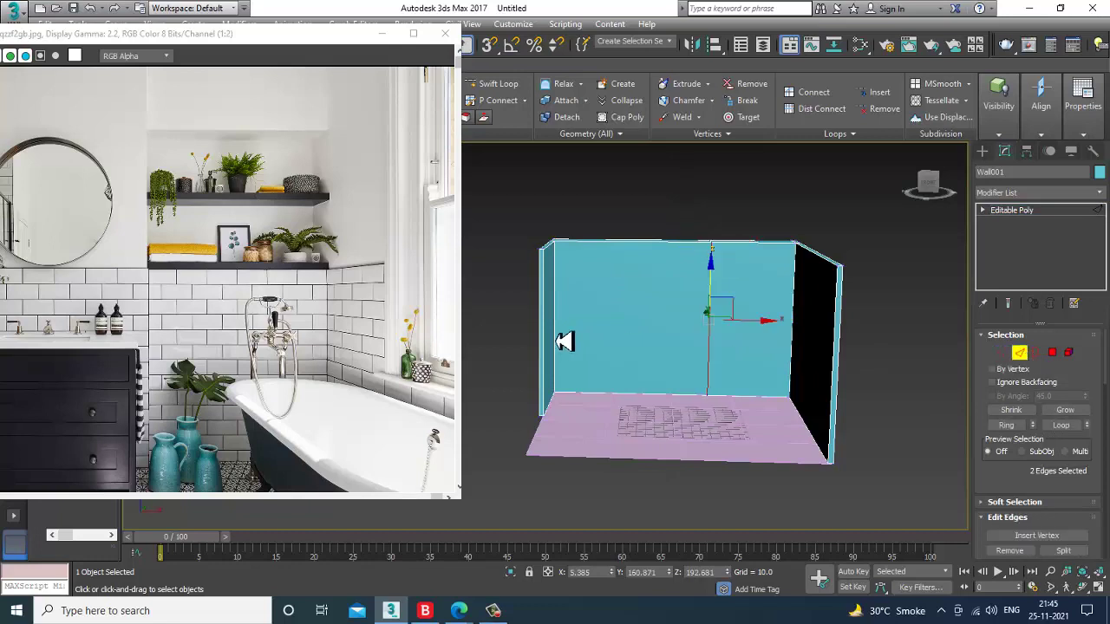
{"action": "left_click_drag", "start_coordinate": [500, 320], "coordinate": [884, 368]}
{"action": "middle_click_drag", "start_coordinate": [791, 381], "coordinate": [794, 332], "text": "alt"}
{"action": "key", "text": "F3"}
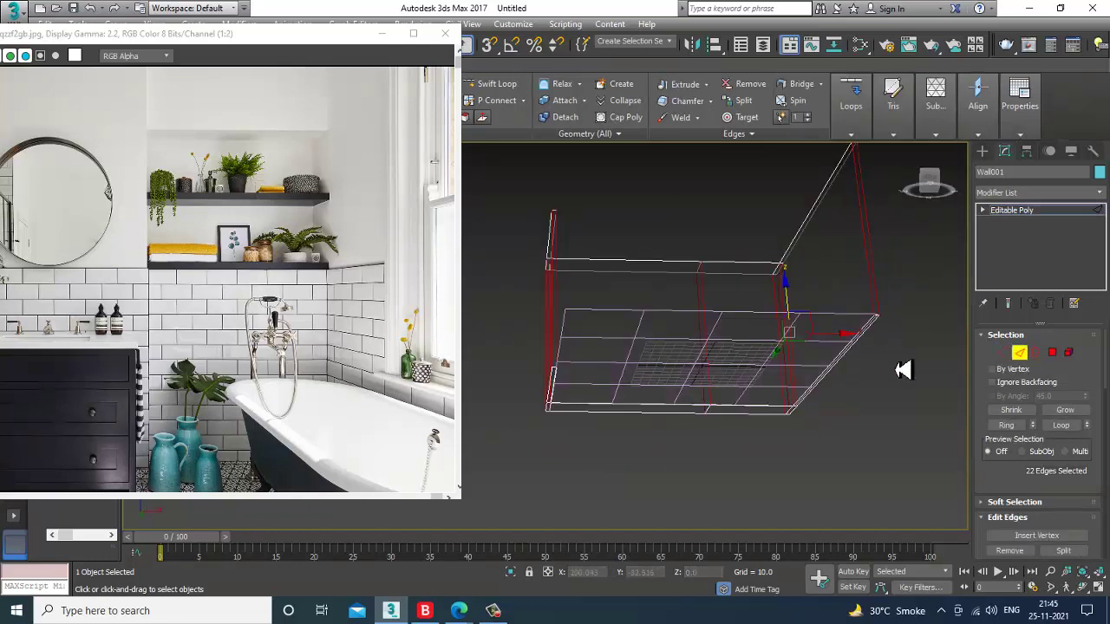
{"action": "left_click", "coordinate": [903, 370]}
{"action": "middle_click_drag", "start_coordinate": [903, 370], "coordinate": [877, 347], "text": "alt"}
{"action": "scroll", "coordinate": [874, 344], "scroll_direction": "up", "scroll_amount": 3}
{"action": "middle_click_drag", "start_coordinate": [856, 295], "coordinate": [660, 385], "text": "alt"}
{"action": "middle_click_drag", "start_coordinate": [639, 452], "coordinate": [645, 488], "text": "alt"}
{"action": "scroll", "coordinate": [644, 487], "scroll_direction": "down", "scroll_amount": 3}
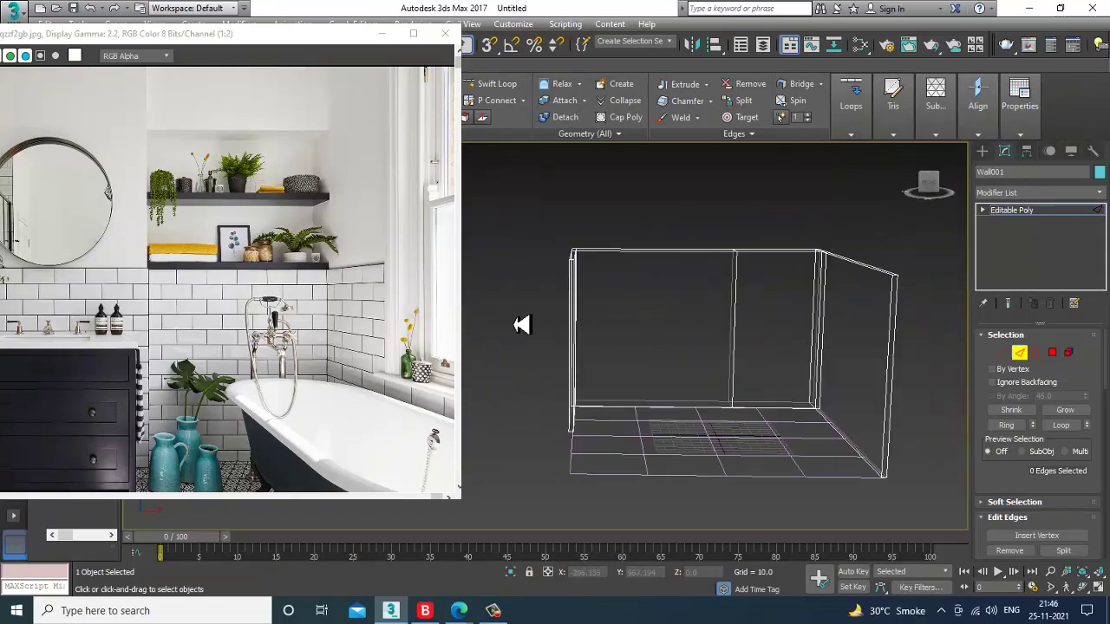
{"action": "left_click_drag", "start_coordinate": [513, 325], "coordinate": [1034, 339]}
{"action": "scroll", "coordinate": [1049, 502], "scroll_direction": "down", "scroll_amount": 4}
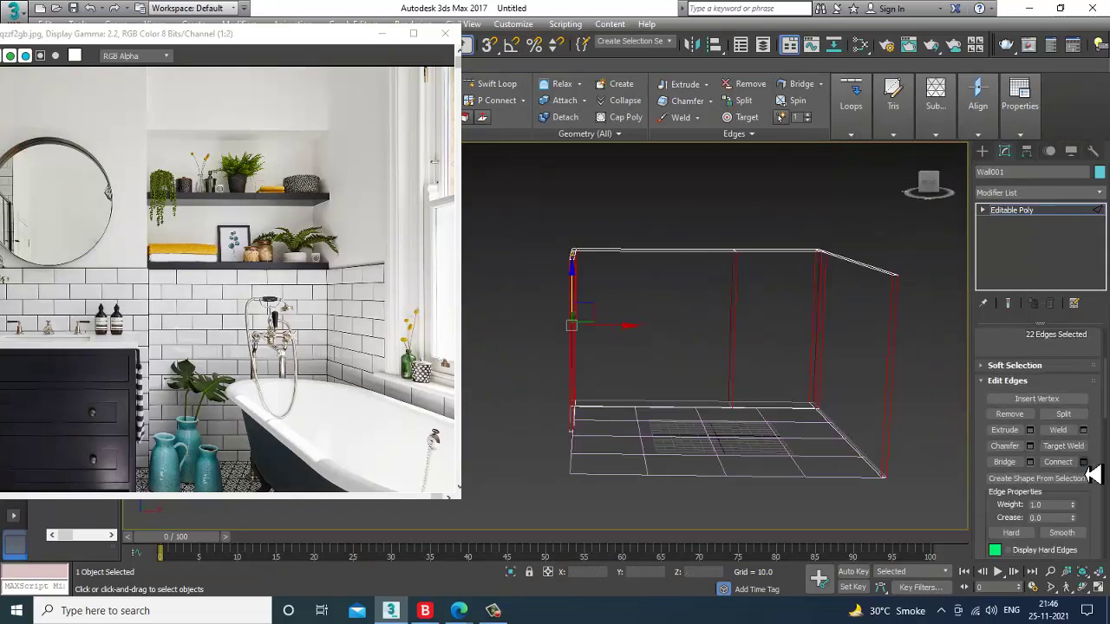
{"action": "left_click", "coordinate": [997, 452]}
{"action": "left_click", "coordinate": [567, 397]}
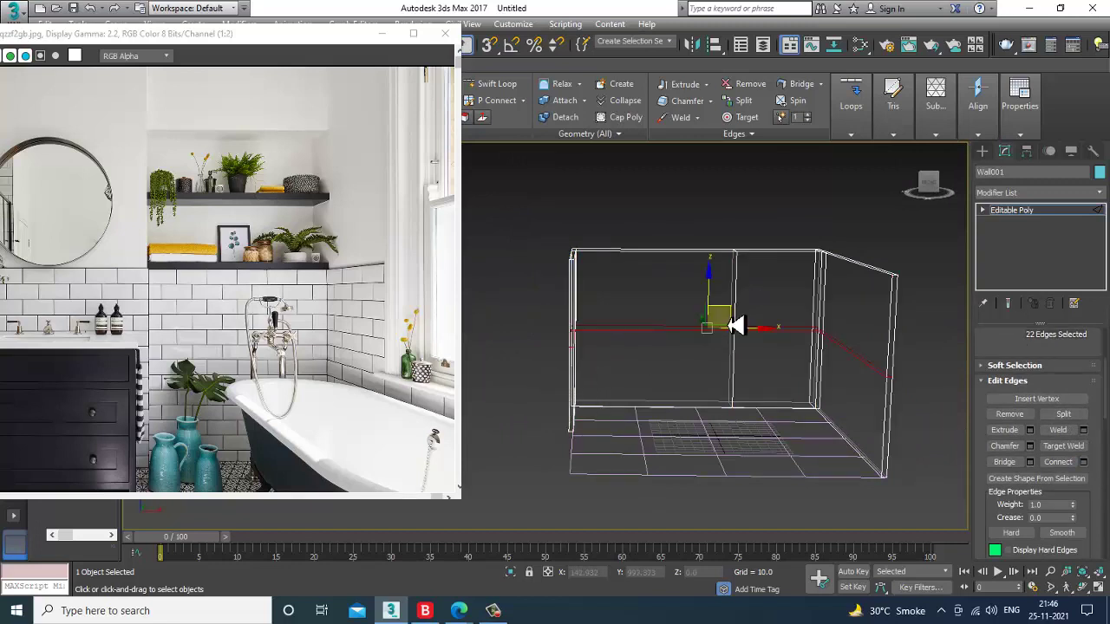
- Raise the new horizontal edge loop by about 52 units towards the top of the walls
{"action": "key", "text": "F3"}
{"action": "middle_click_drag", "start_coordinate": [772, 313], "coordinate": [673, 309], "text": "alt"}
{"action": "left_click_drag", "start_coordinate": [678, 307], "coordinate": [674, 267]}
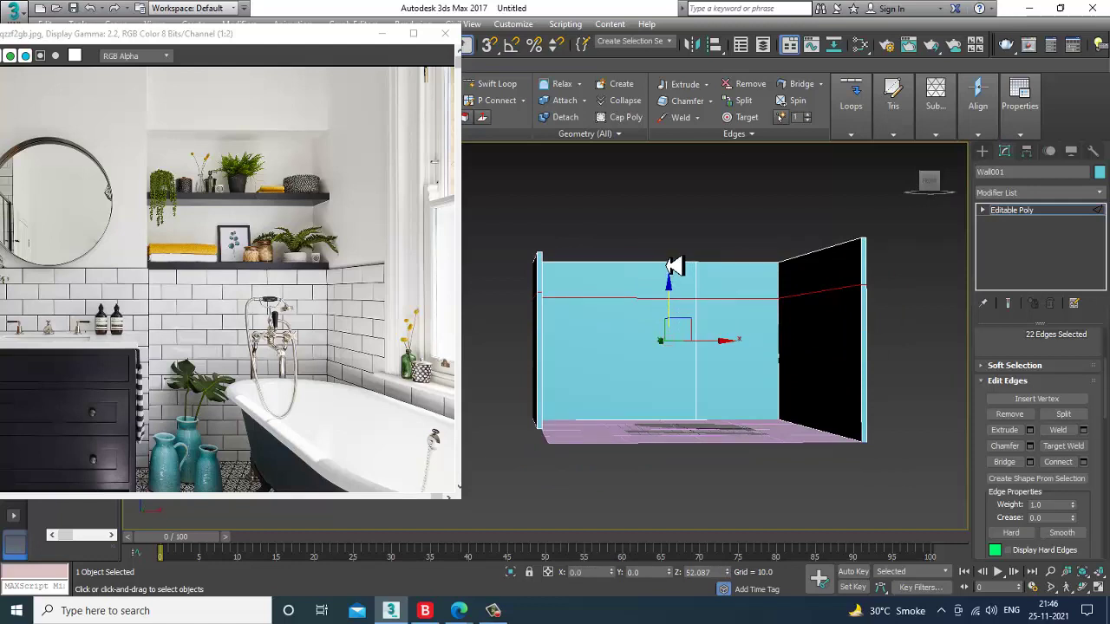
- Connect the vertical wall edges below the upper loop with a second horizontal loop and raise it by about 18 units
{"action": "middle_click_drag", "start_coordinate": [700, 286], "coordinate": [691, 300], "text": "alt"}
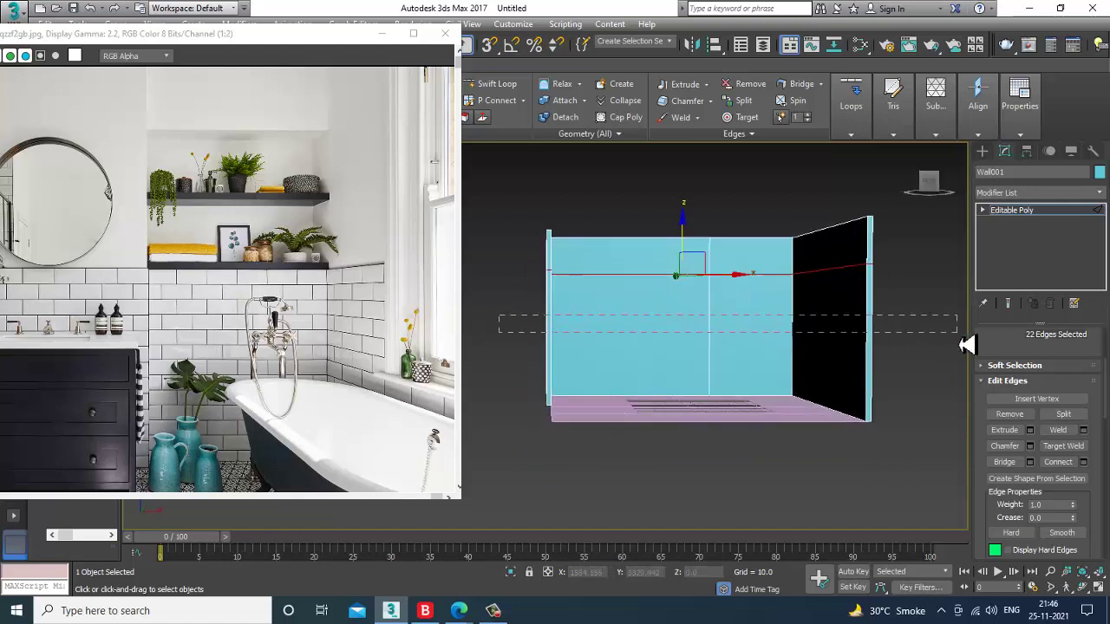
{"action": "left_click_drag", "start_coordinate": [959, 334], "coordinate": [959, 335]}
{"action": "left_click", "coordinate": [1084, 462]}
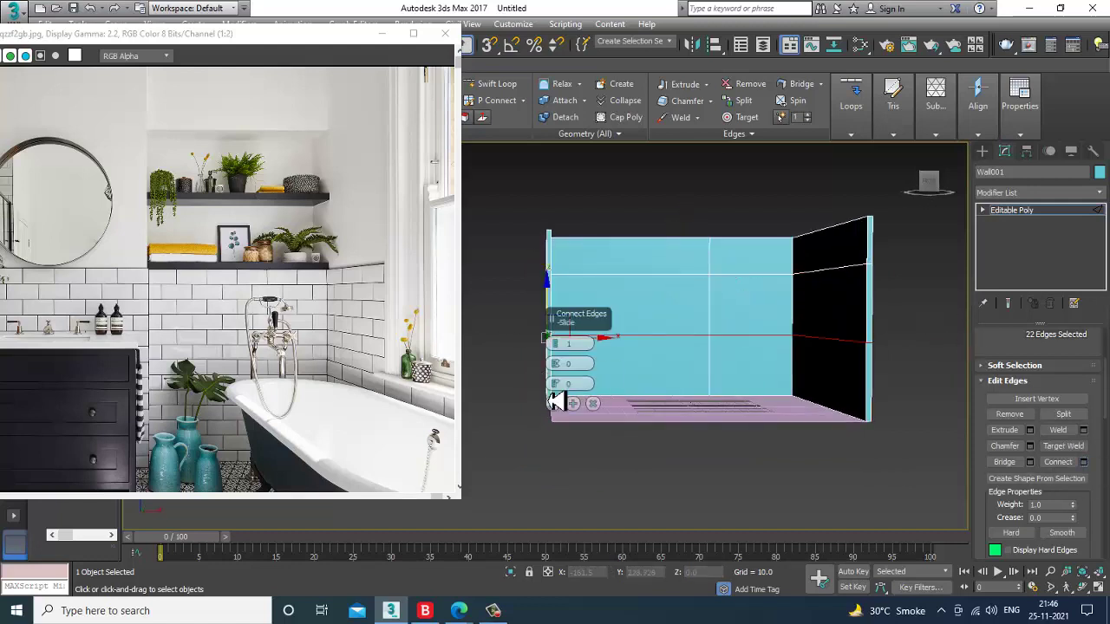
{"action": "left_click", "coordinate": [554, 403]}
{"action": "scroll", "coordinate": [729, 367], "scroll_direction": "up", "scroll_amount": 3}
{"action": "middle_click_drag", "start_coordinate": [550, 308], "coordinate": [585, 314]}
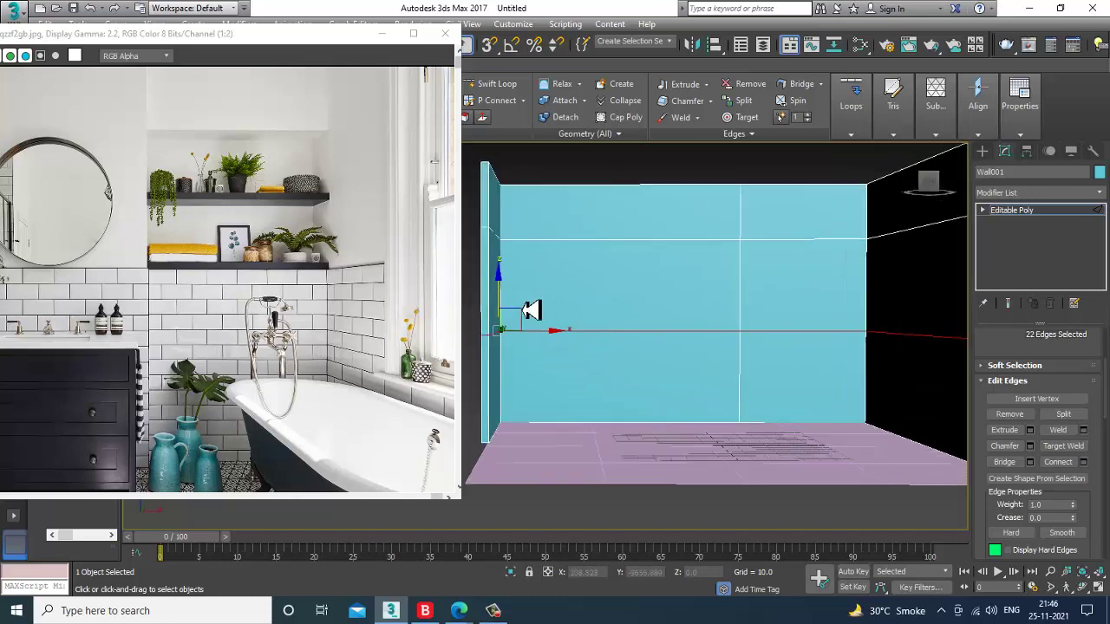
{"action": "left_click_drag", "start_coordinate": [510, 305], "coordinate": [507, 282]}
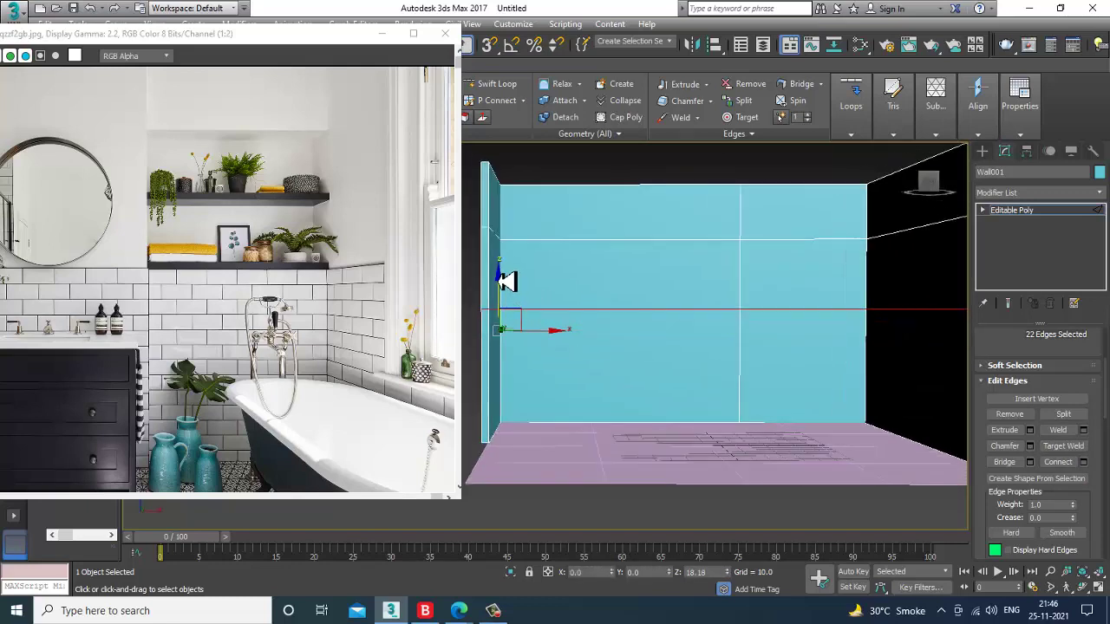
- Select the wall vertices of the top row and both horizontal loops and raise them to a Z position of about 158.4
{"action": "scroll", "coordinate": [664, 292], "scroll_direction": "down", "scroll_amount": 3}
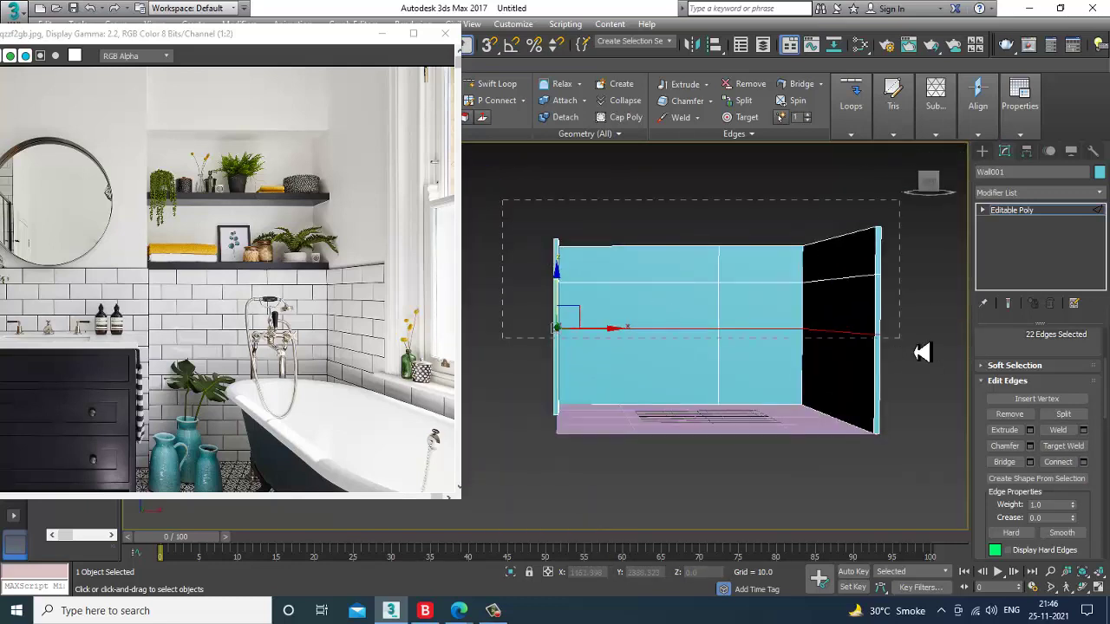
{"action": "left_click_drag", "start_coordinate": [921, 351], "coordinate": [919, 346]}
{"action": "key", "text": "1"}
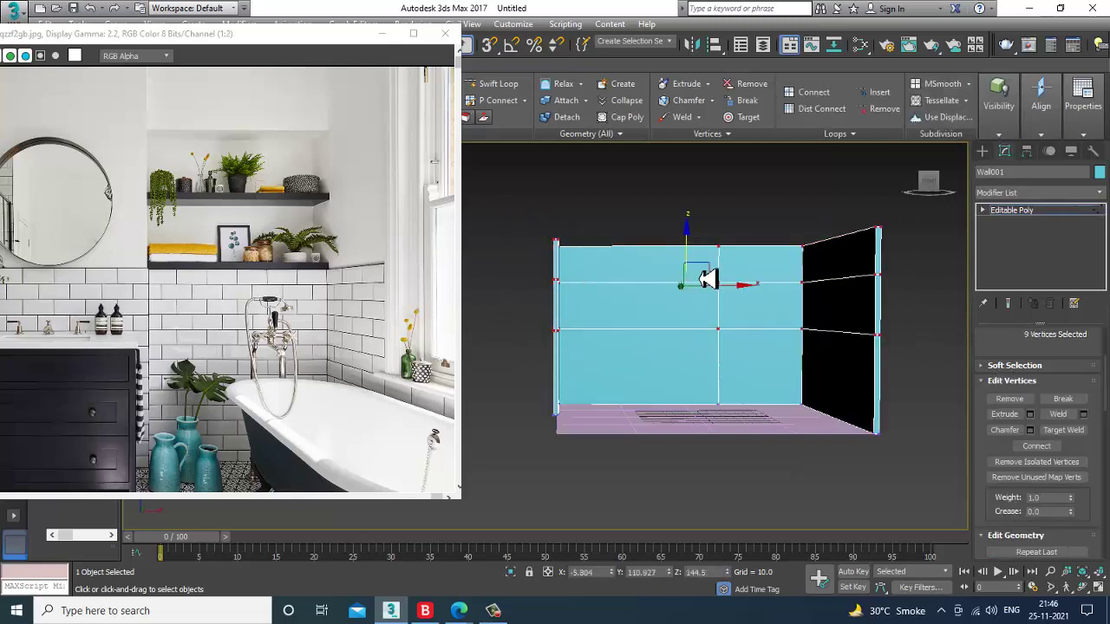
{"action": "middle_click_drag", "start_coordinate": [698, 248], "coordinate": [636, 344], "text": "alt"}
{"action": "scroll", "coordinate": [691, 309], "scroll_direction": "up", "scroll_amount": 3}
- Widen the room by moving all the left wall's vertices outward to an X position of about -222.9
{"action": "scroll", "coordinate": [751, 373], "scroll_direction": "down", "scroll_amount": 4}
{"action": "left_click", "coordinate": [119, 258]}
{"action": "scroll", "coordinate": [155, 258], "scroll_direction": "down", "scroll_amount": 2}
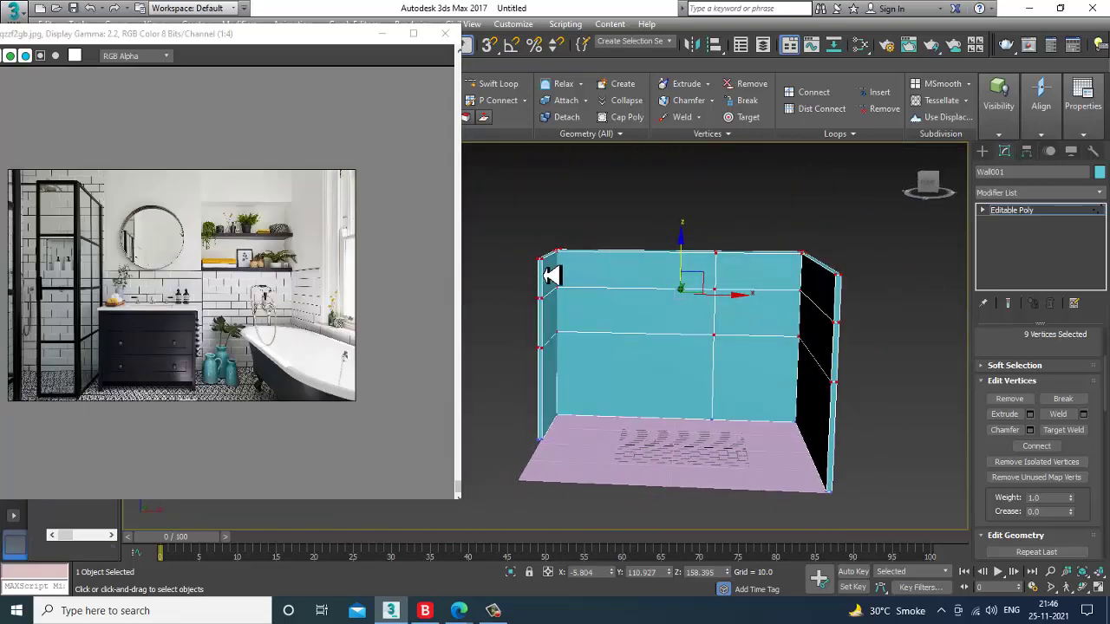
{"action": "middle_click_drag", "start_coordinate": [551, 275], "coordinate": [620, 490], "text": "alt"}
{"action": "left_click_drag", "start_coordinate": [610, 334], "coordinate": [507, 323]}
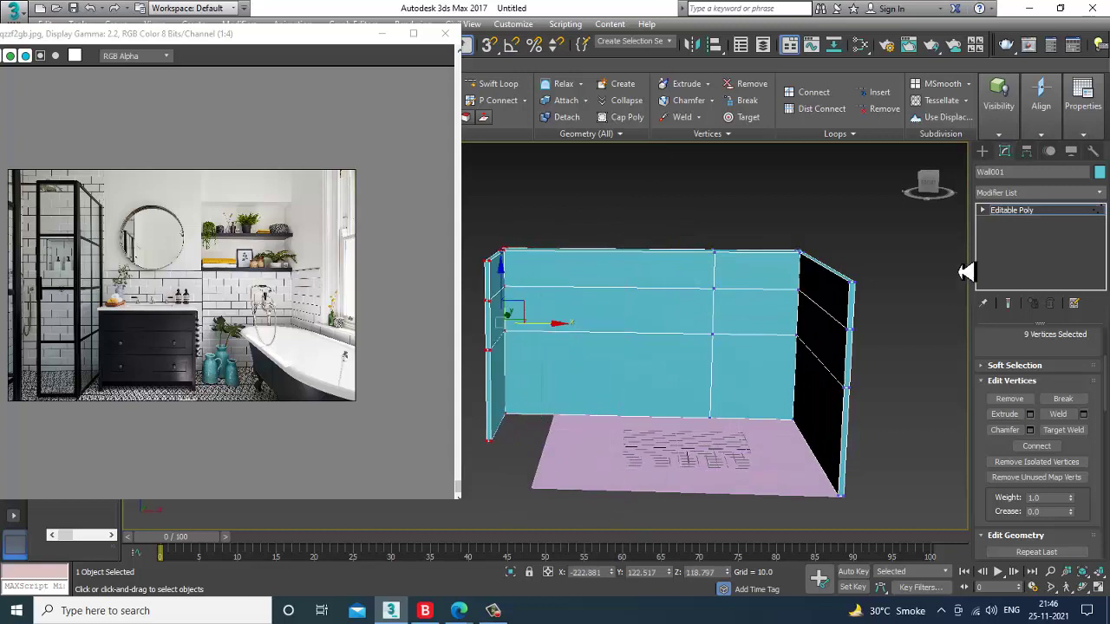
- Enlarge the floor plane with Scale and shift it towards the left wall to an X position of about -45.9
{"action": "left_click", "coordinate": [1029, 214]}
{"action": "left_click", "coordinate": [664, 481]}
{"action": "middle_click_drag", "start_coordinate": [651, 446], "coordinate": [656, 460], "text": "alt"}
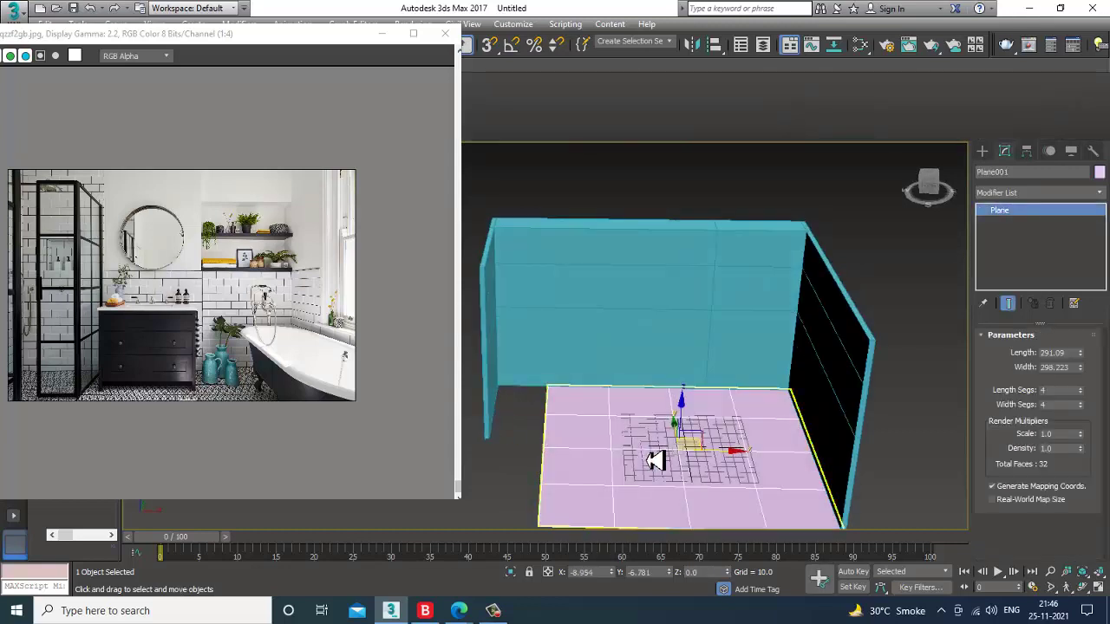
{"action": "key", "text": "r"}
{"action": "left_click_drag", "start_coordinate": [715, 457], "coordinate": [683, 440]}
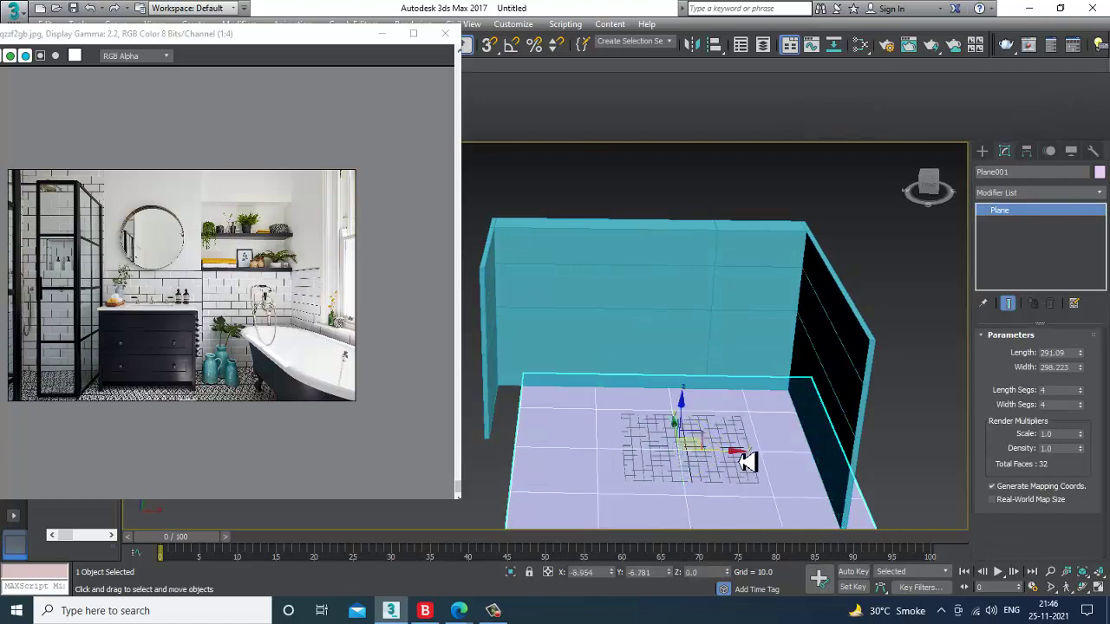
{"action": "middle_click_drag", "start_coordinate": [747, 463], "coordinate": [711, 423], "text": "alt"}
{"action": "key", "text": "r"}
{"action": "key", "text": "w"}
{"action": "scroll", "coordinate": [712, 429], "scroll_direction": "up", "scroll_amount": 3}
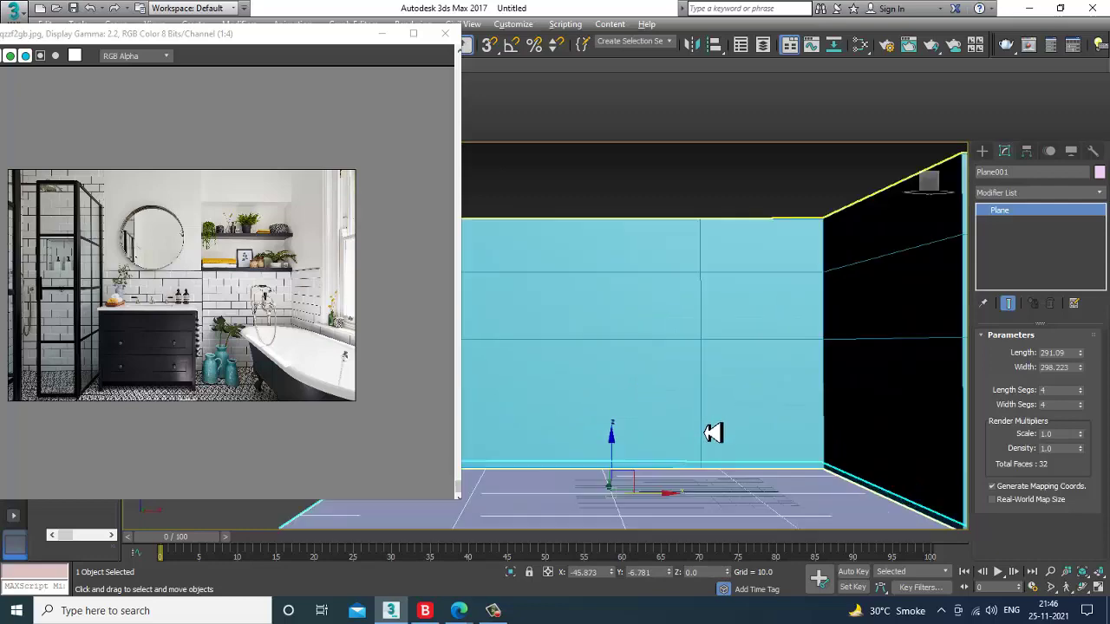
- Select the walls and pick the back wall polygon between the two horizontal loops in the narrow section beside the right wall
{"action": "left_click", "coordinate": [679, 320]}
{"action": "middle_click_drag", "start_coordinate": [679, 320], "coordinate": [738, 327], "text": "alt"}
{"action": "scroll", "coordinate": [744, 329], "scroll_direction": "up", "scroll_amount": 3}
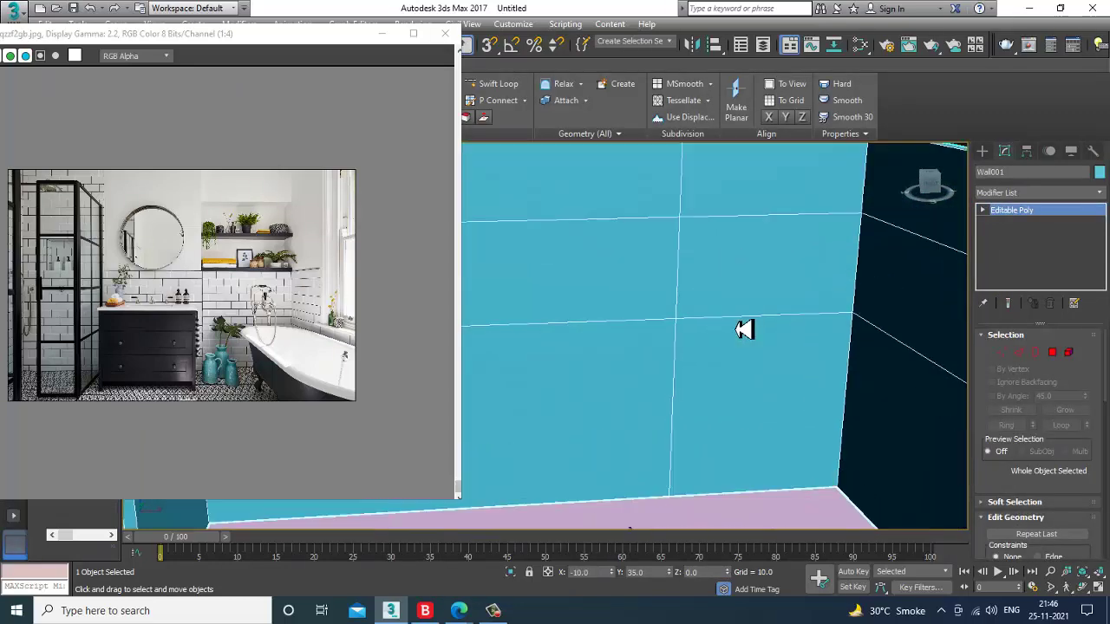
{"action": "scroll", "coordinate": [248, 251], "scroll_direction": "up", "scroll_amount": 2}
{"action": "scroll", "coordinate": [336, 268], "scroll_direction": "up", "scroll_amount": 2}
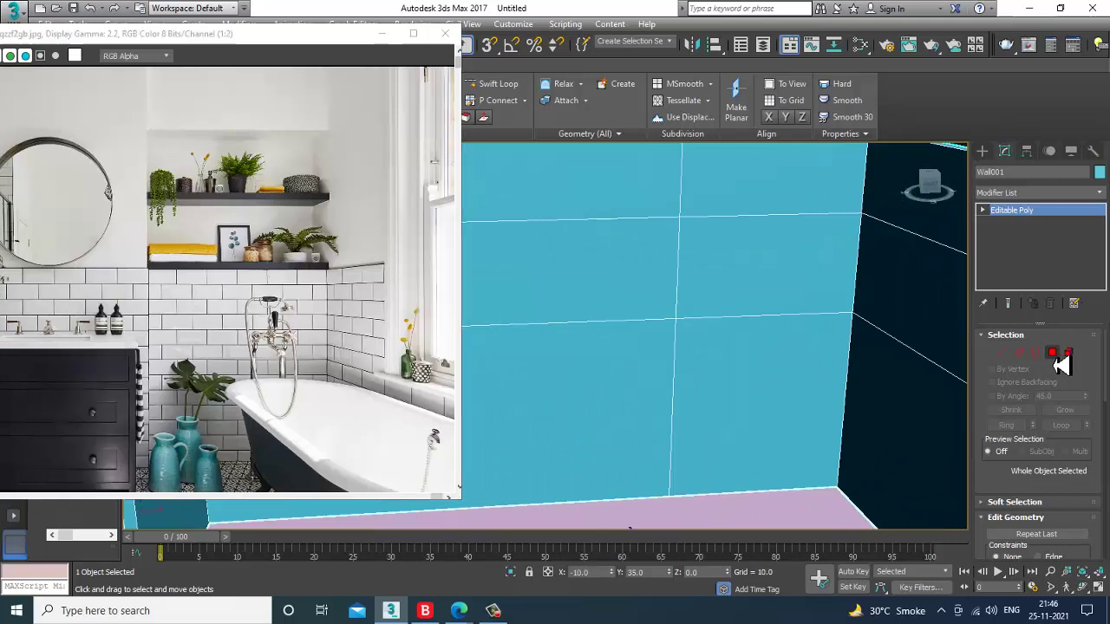
{"action": "left_click", "coordinate": [1051, 353]}
{"action": "left_click", "coordinate": [741, 282]}
{"action": "mouse_move", "coordinate": [742, 282]}
{"action": "middle_mouse_down", "text": "alt"}
{"action": "mouse_move", "coordinate": [770, 295]}
{"action": "mouse_move", "coordinate": [743, 298]}
{"action": "middle_mouse_up", "text": "alt"}
{"action": "scroll", "coordinate": [780, 317], "scroll_direction": "down", "scroll_amount": 5}
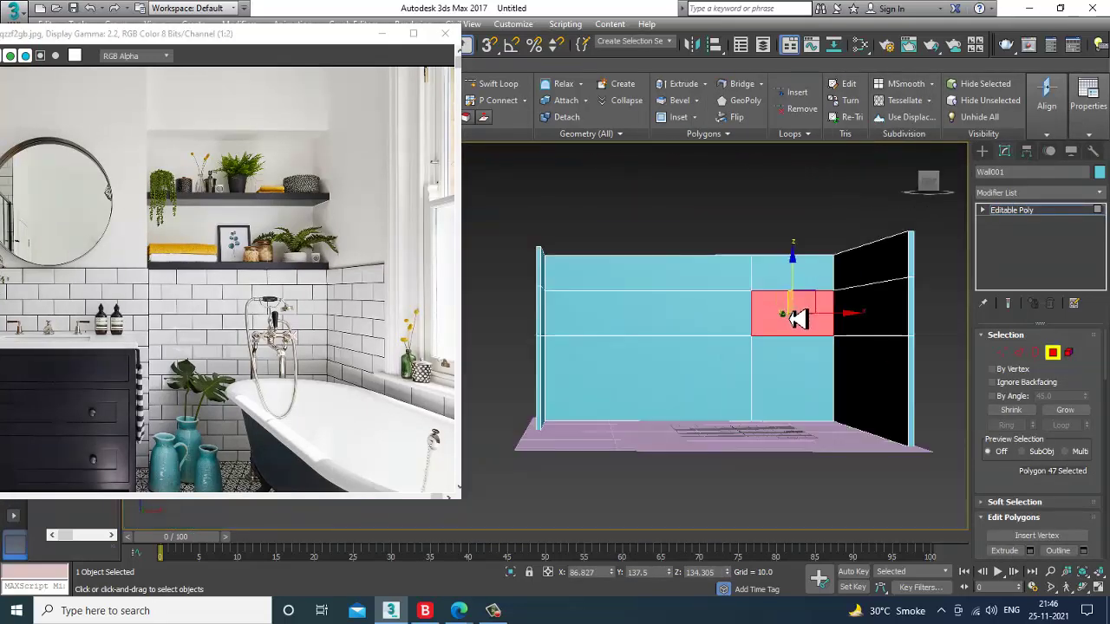
- Select the vertices of the upper horizontal loop and raise them to a Z position of about 172.4
{"action": "key", "text": "1"}
{"action": "left_click_drag", "start_coordinate": [930, 304], "coordinate": [928, 303]}
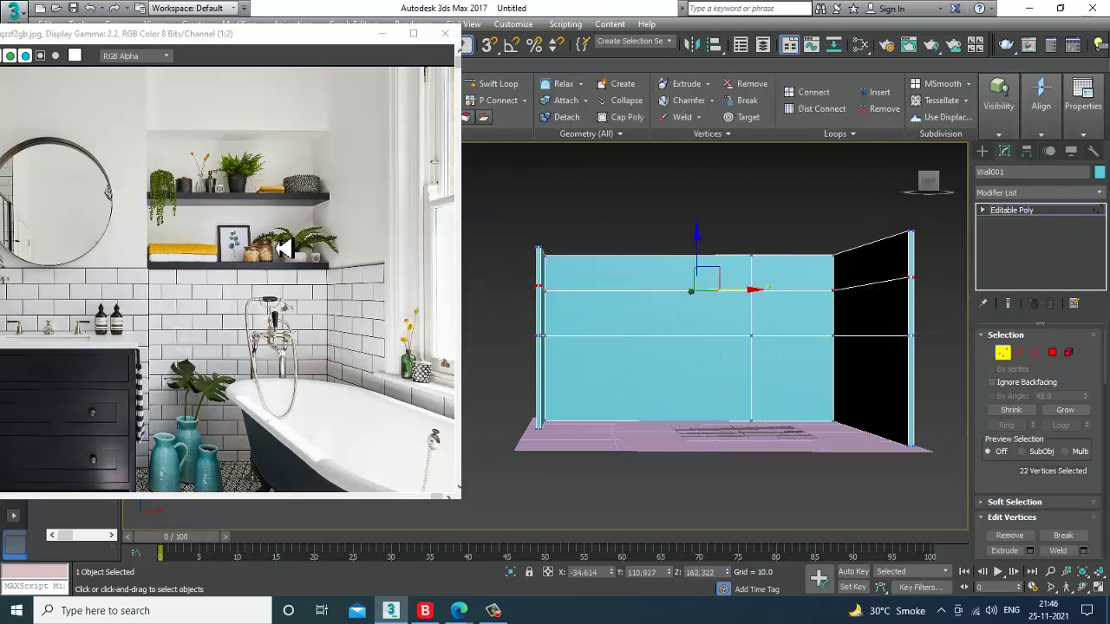
{"action": "scroll", "coordinate": [284, 249], "scroll_direction": "down", "scroll_amount": 1}
{"action": "scroll", "coordinate": [283, 248], "scroll_direction": "up", "scroll_amount": 1}
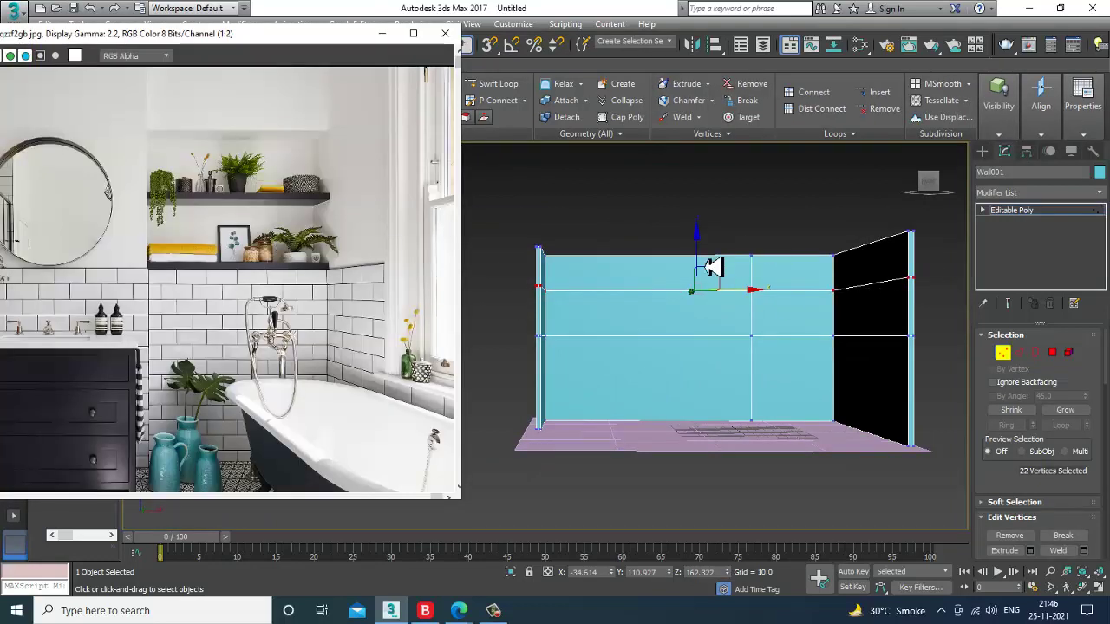
{"action": "scroll", "coordinate": [763, 295], "scroll_direction": "up", "scroll_amount": 3}
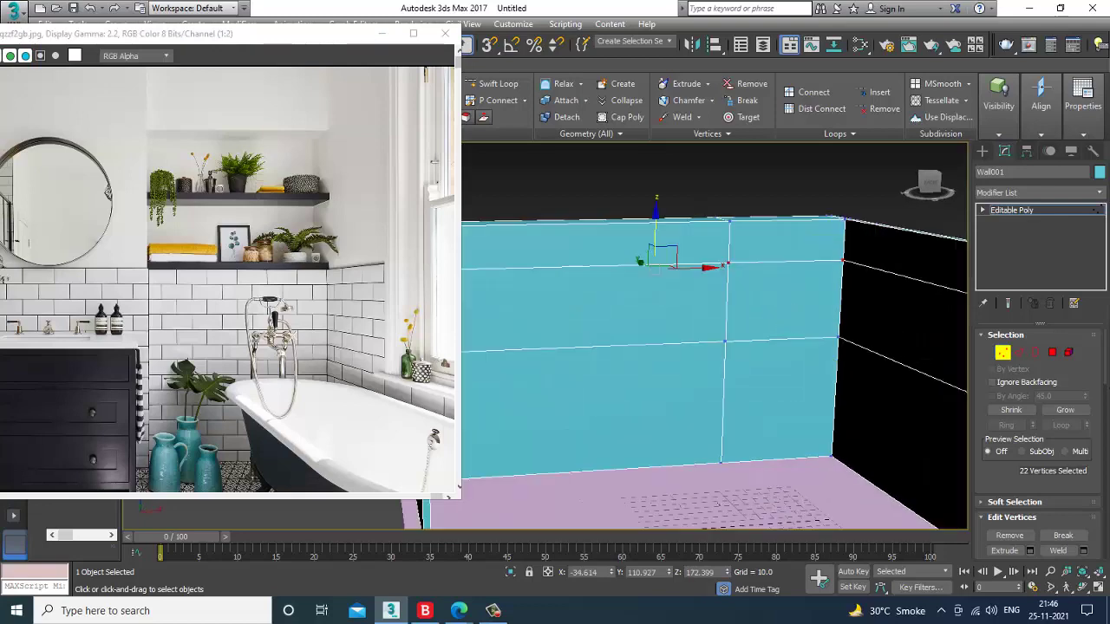
- Select the niche polygon again between the two horizontal loops in the back wall's narrow section
{"action": "left_click", "coordinate": [1051, 352]}
{"action": "left_click", "coordinate": [736, 297]}
{"action": "middle_click_drag", "start_coordinate": [736, 298], "coordinate": [719, 318], "text": "alt"}
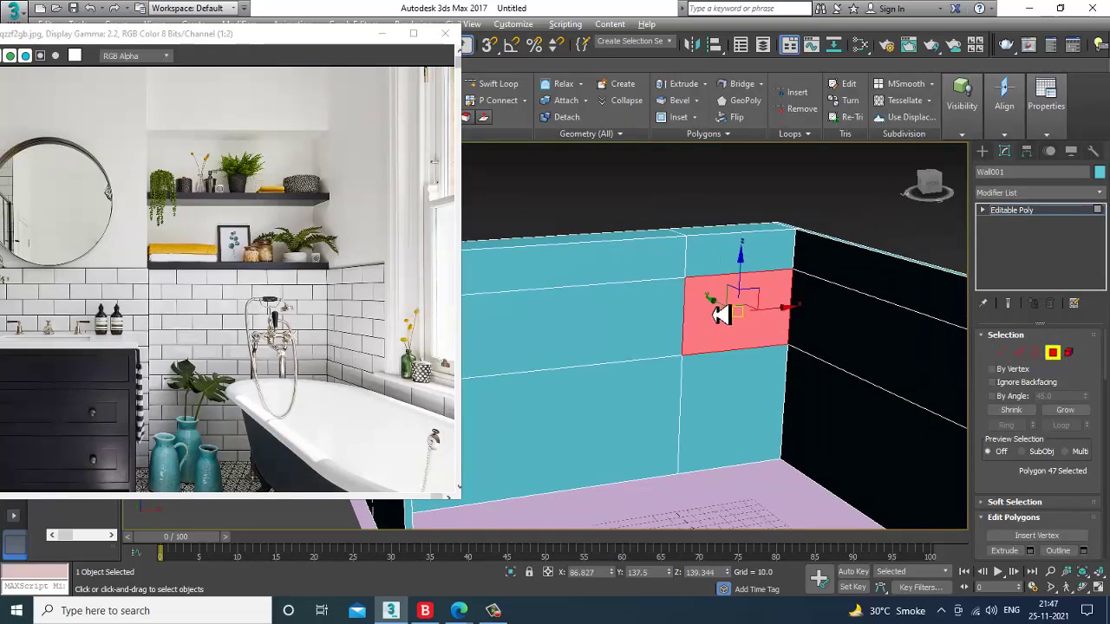
{"action": "scroll", "coordinate": [724, 323], "scroll_direction": "up", "scroll_amount": 2}
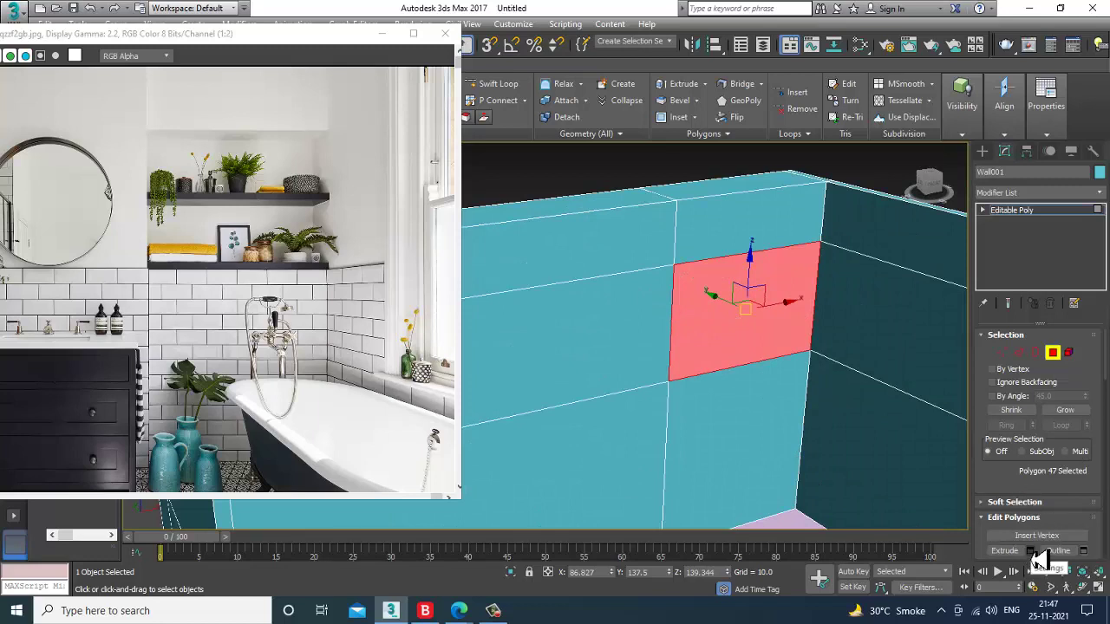
- Try extruding the niche polygon outward and moving it back into the wall to a Y position of about 162.8, undoing the attempts
{"action": "key", "text": "shift+e"}
{"action": "left_click", "coordinate": [554, 385]}
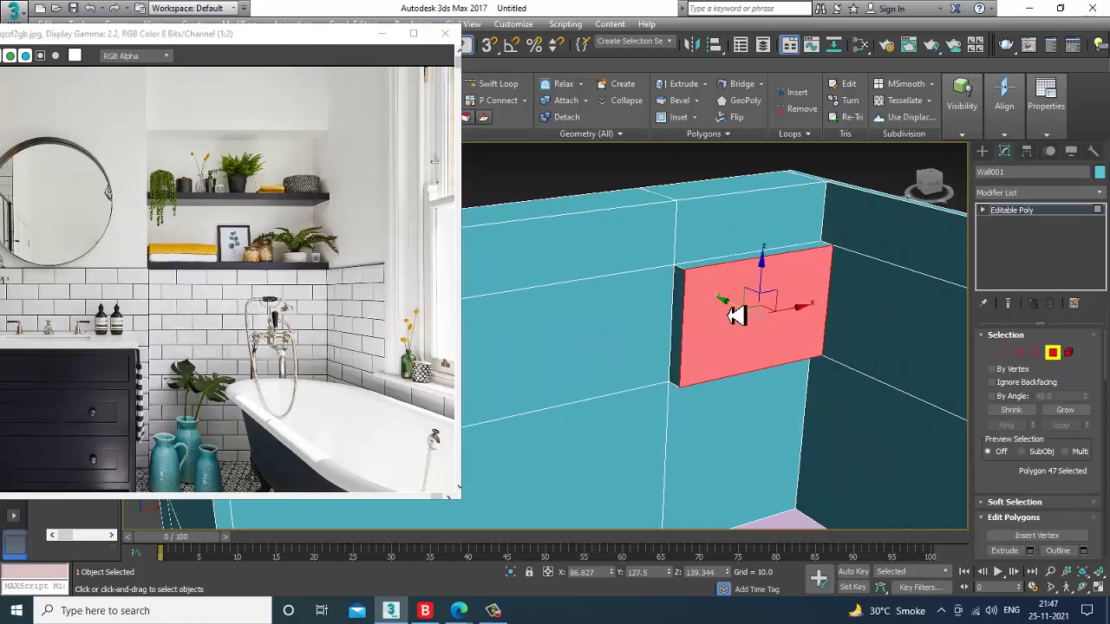
{"action": "left_click_drag", "start_coordinate": [722, 310], "coordinate": [733, 349]}
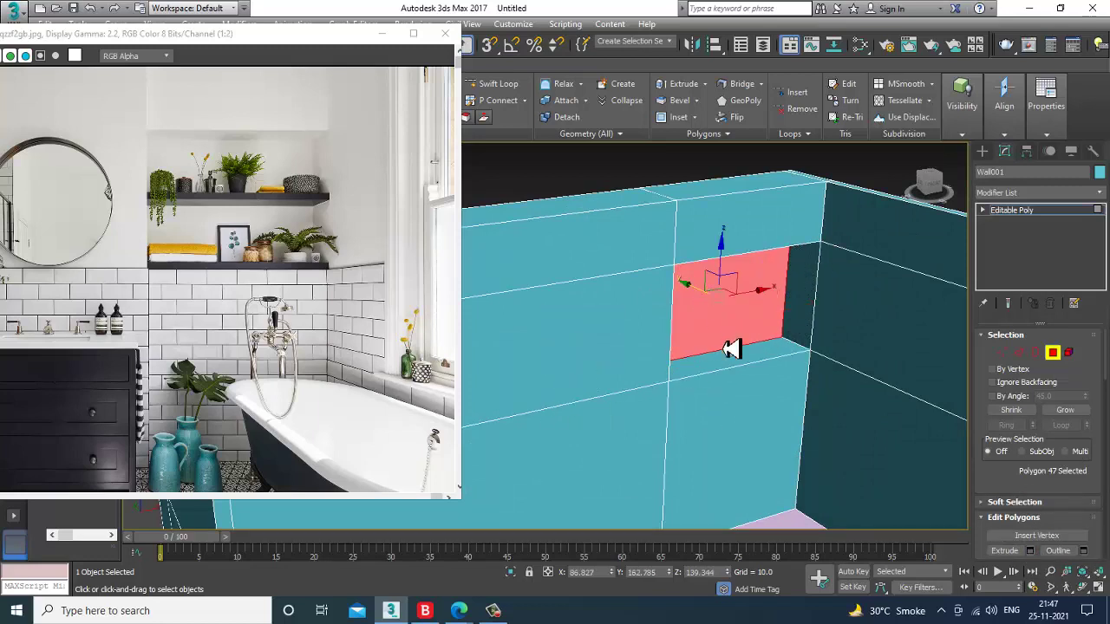
{"action": "key", "text": "ctrl+z"}
{"action": "middle_click_drag", "start_coordinate": [745, 364], "coordinate": [756, 319], "text": "alt"}
{"action": "left_click_drag", "start_coordinate": [756, 315], "coordinate": [723, 303]}
{"action": "key", "text": "ctrl+z"}
{"action": "key", "text": "ctrl+z"}
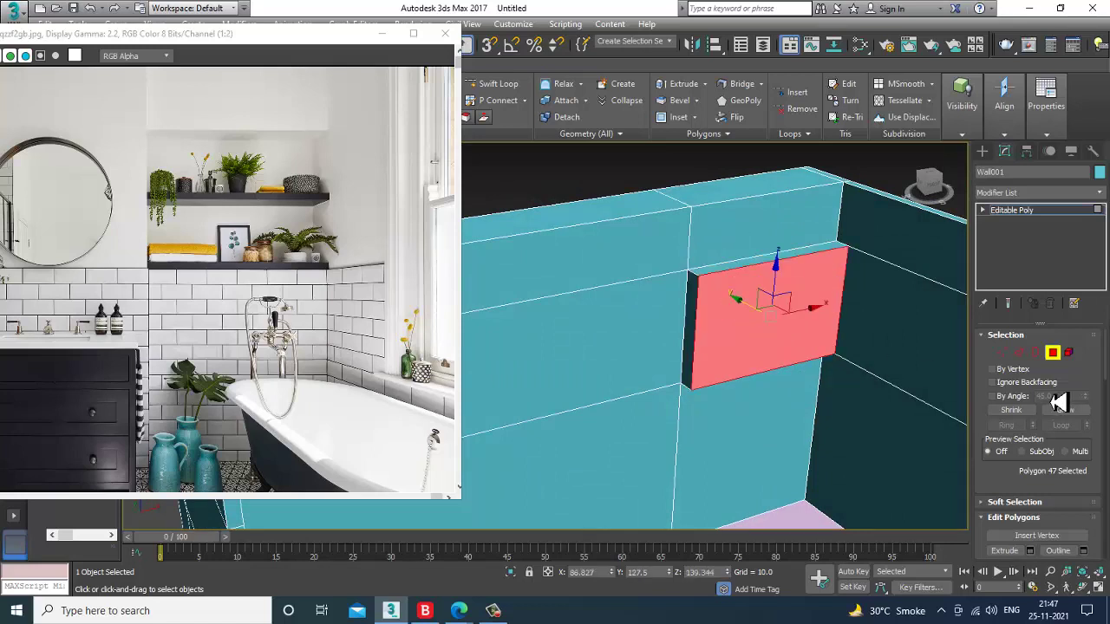
- Try deleting the niche polygon to open a hole in the back wall, and undo the deletion
{"action": "key", "text": "Delete"}
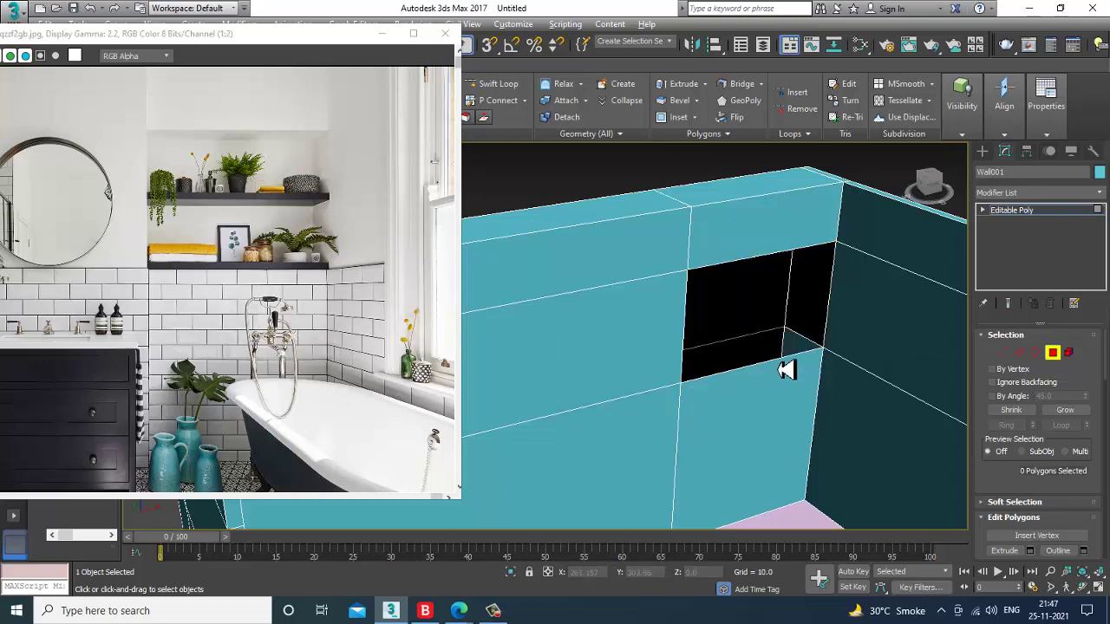
{"action": "mouse_move", "coordinate": [787, 370]}
{"action": "middle_mouse_down", "text": "alt"}
{"action": "mouse_move", "coordinate": [776, 359]}
{"action": "mouse_move", "coordinate": [805, 359]}
{"action": "middle_mouse_up", "text": "alt"}
{"action": "key", "text": "ctrl+z"}
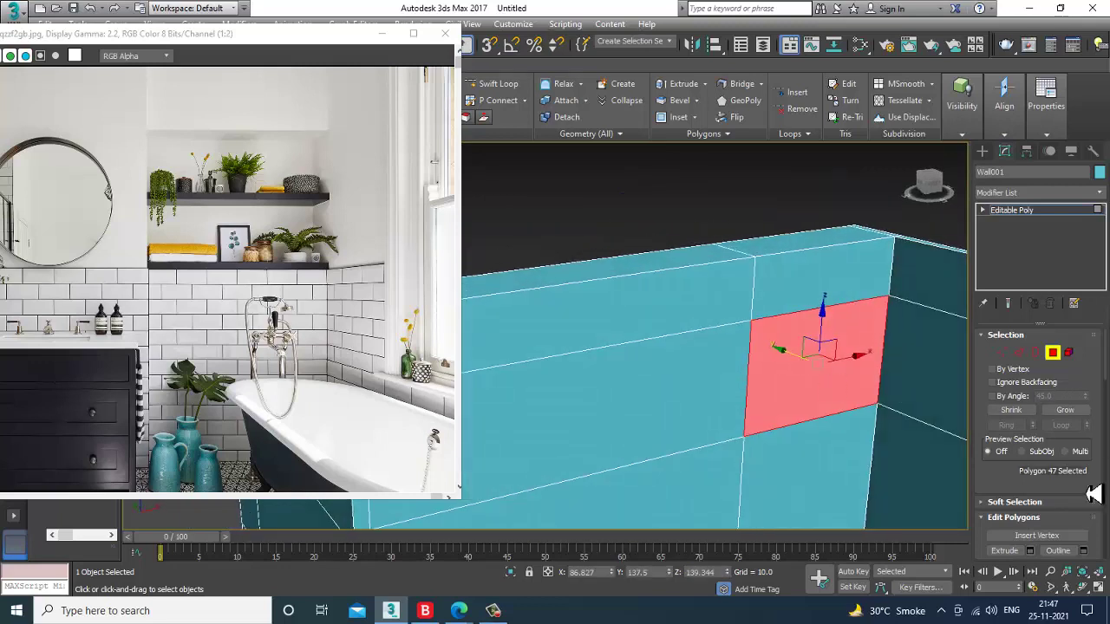
- Inset the niche polygon by 0.864
{"action": "scroll", "coordinate": [1033, 407], "scroll_direction": "down", "scroll_amount": 3}
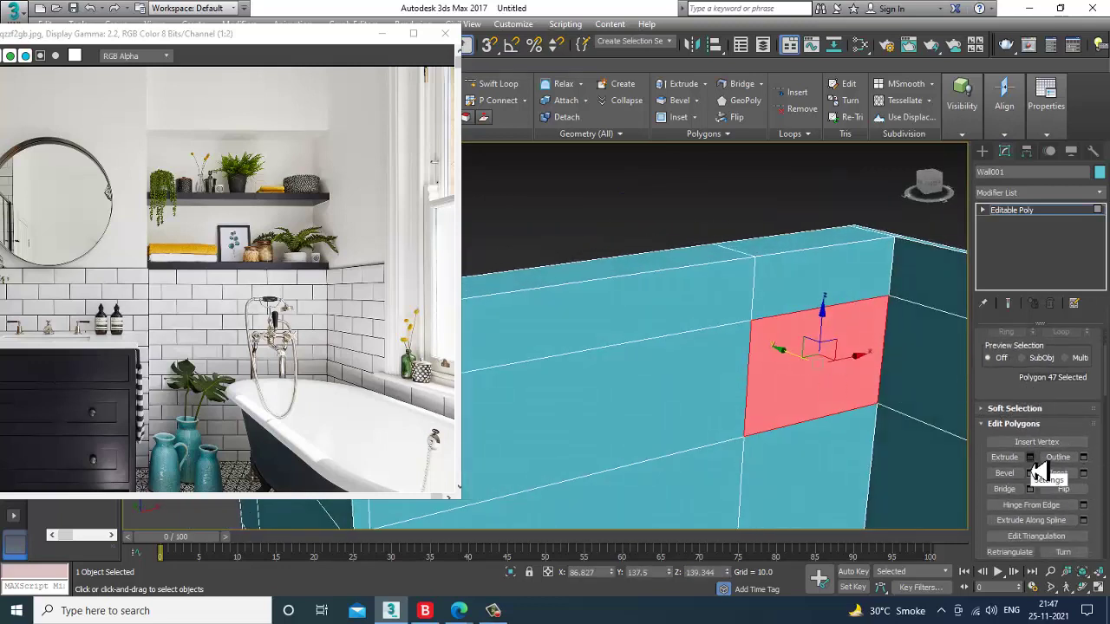
{"action": "left_click", "coordinate": [1083, 473]}
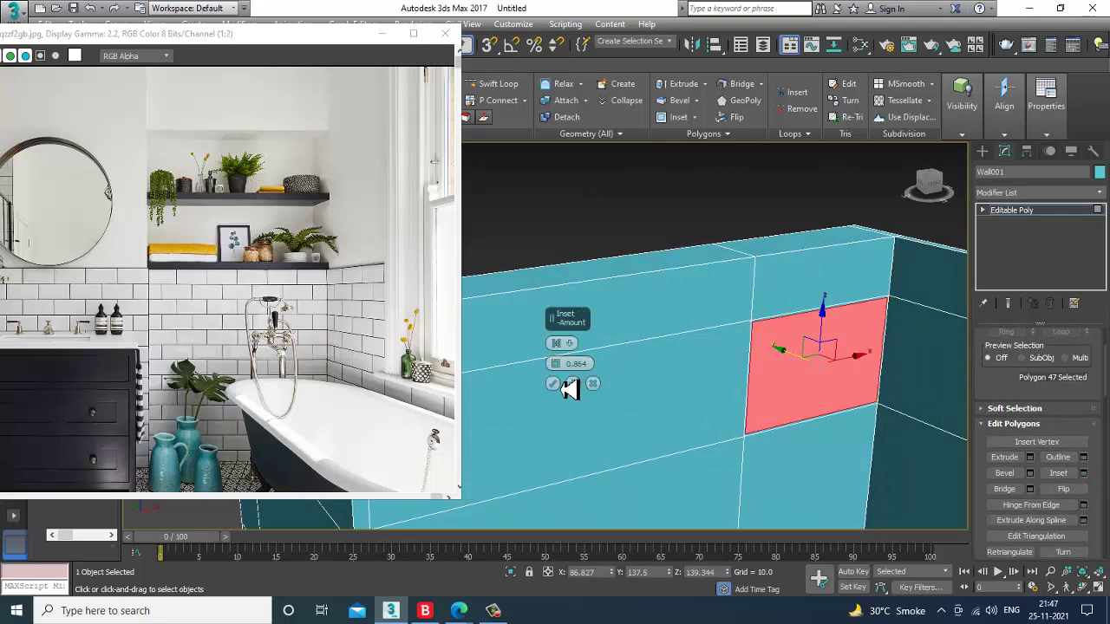
{"action": "left_click", "coordinate": [555, 384]}
- Extrude the inset niche polygon into the back wall with a height of -34.146
{"action": "middle_click_drag", "start_coordinate": [719, 397], "coordinate": [837, 389], "text": "alt"}
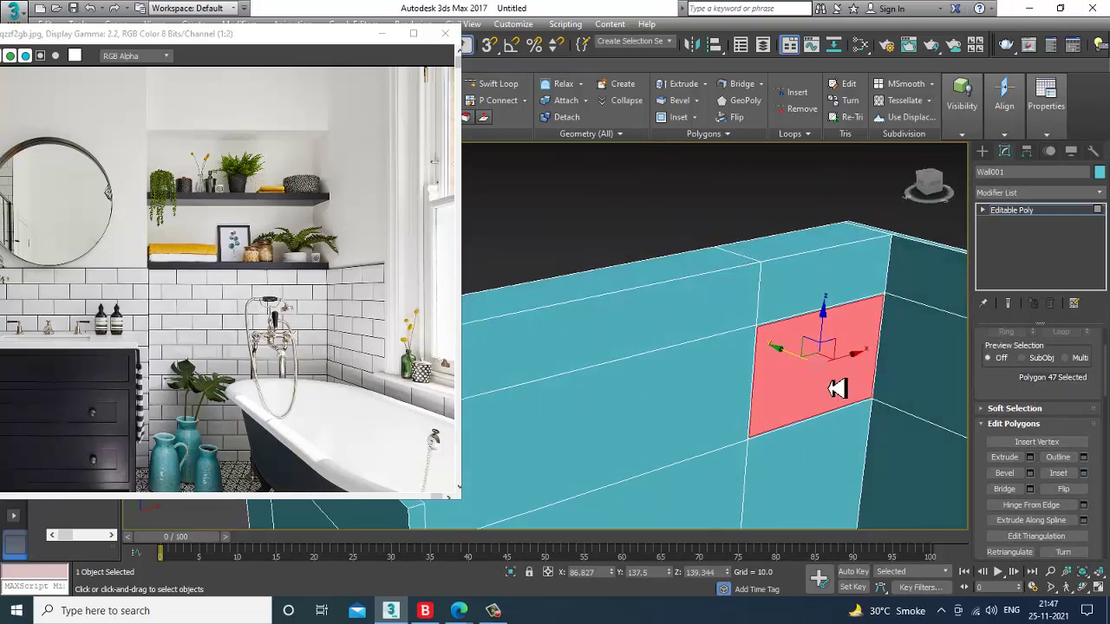
{"action": "left_click", "coordinate": [1030, 456]}
{"action": "left_click_drag", "start_coordinate": [568, 375], "coordinate": [605, 599]}
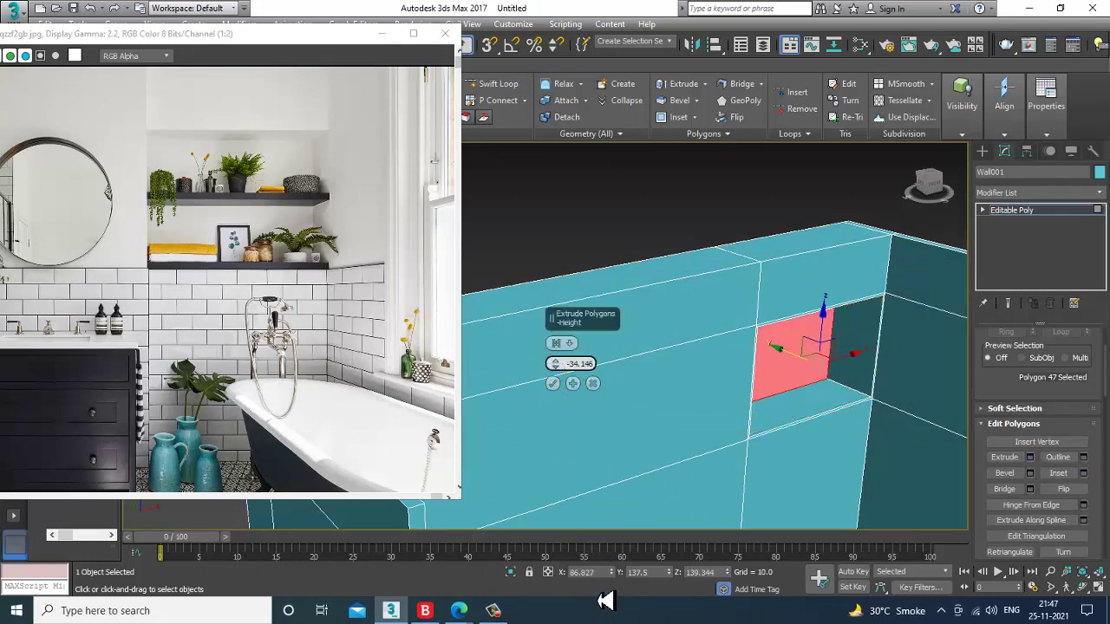
{"action": "left_click", "coordinate": [552, 384]}
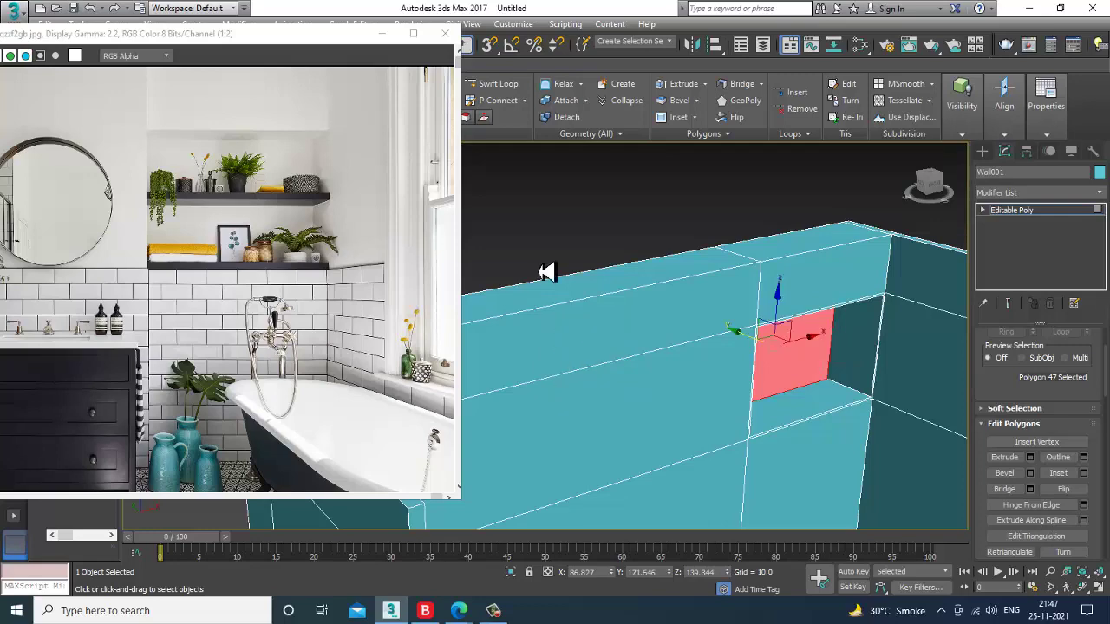
- In the front view, draw a thin box shelf across the niche, about 100.3 wide and 1.6 long
{"action": "middle_click_drag", "start_coordinate": [545, 268], "coordinate": [779, 357], "text": "alt"}
{"action": "scroll", "coordinate": [763, 331], "scroll_direction": "up", "scroll_amount": 5}
{"action": "scroll", "coordinate": [775, 347], "scroll_direction": "down", "scroll_amount": 3}
{"action": "scroll", "coordinate": [776, 365], "scroll_direction": "down", "scroll_amount": 4}
{"action": "scroll", "coordinate": [783, 380], "scroll_direction": "up", "scroll_amount": 2}
{"action": "scroll", "coordinate": [778, 357], "scroll_direction": "up", "scroll_amount": 2}
{"action": "key", "text": "alt+w"}
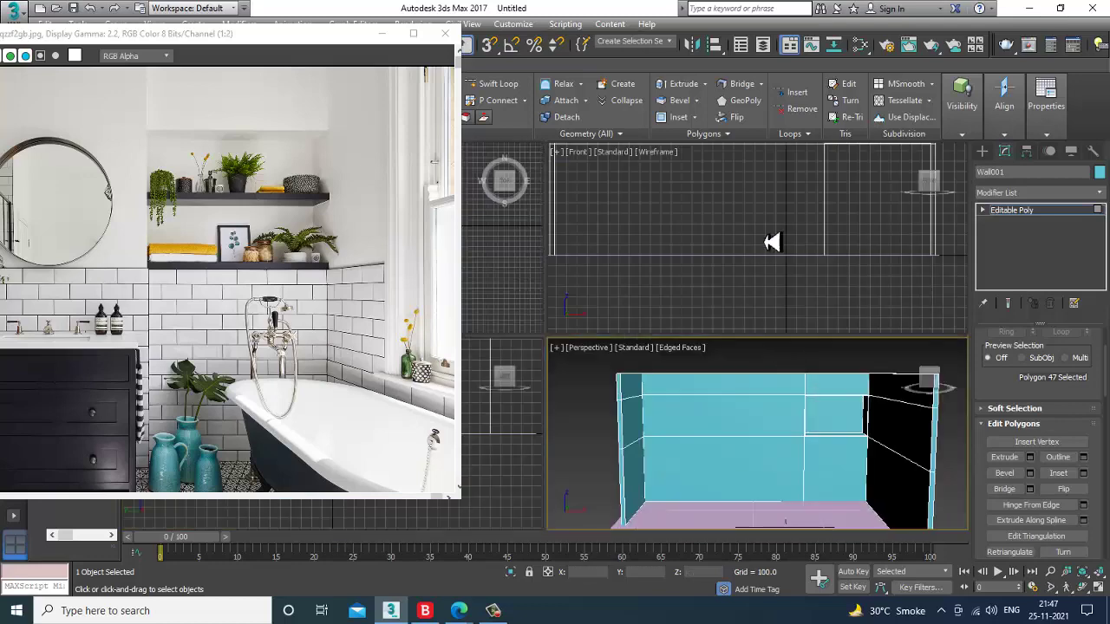
{"action": "key", "text": "alt+w"}
{"action": "middle_click_drag", "start_coordinate": [767, 243], "coordinate": [756, 393]}
{"action": "scroll", "coordinate": [741, 229], "scroll_direction": "up", "scroll_amount": 2}
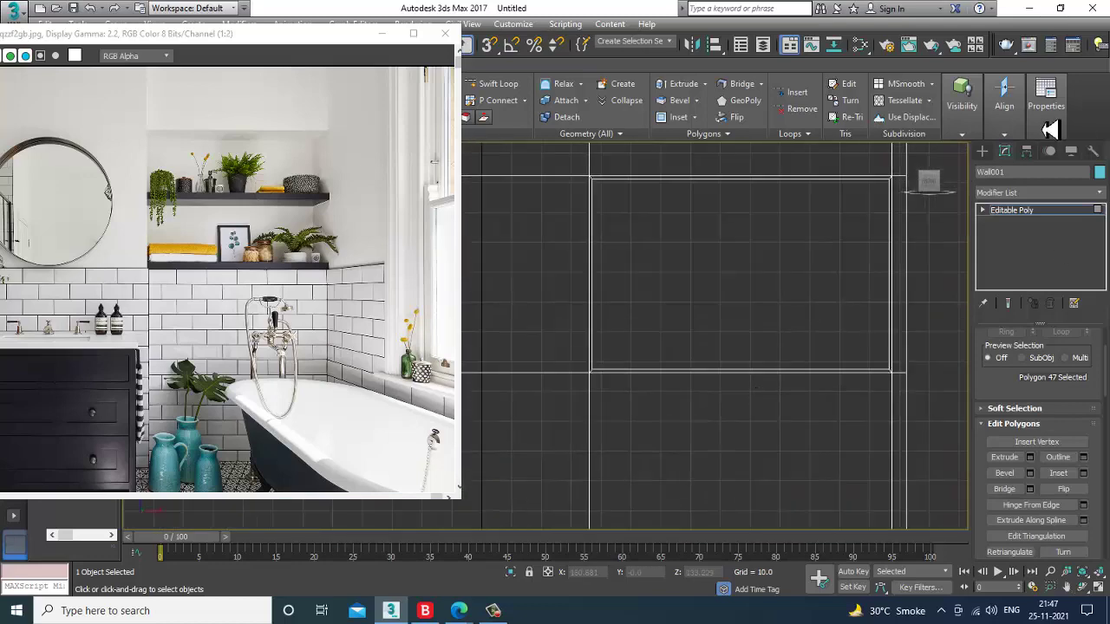
{"action": "left_click", "coordinate": [982, 151]}
{"action": "left_click", "coordinate": [1036, 190]}
{"action": "left_click", "coordinate": [1014, 190]}
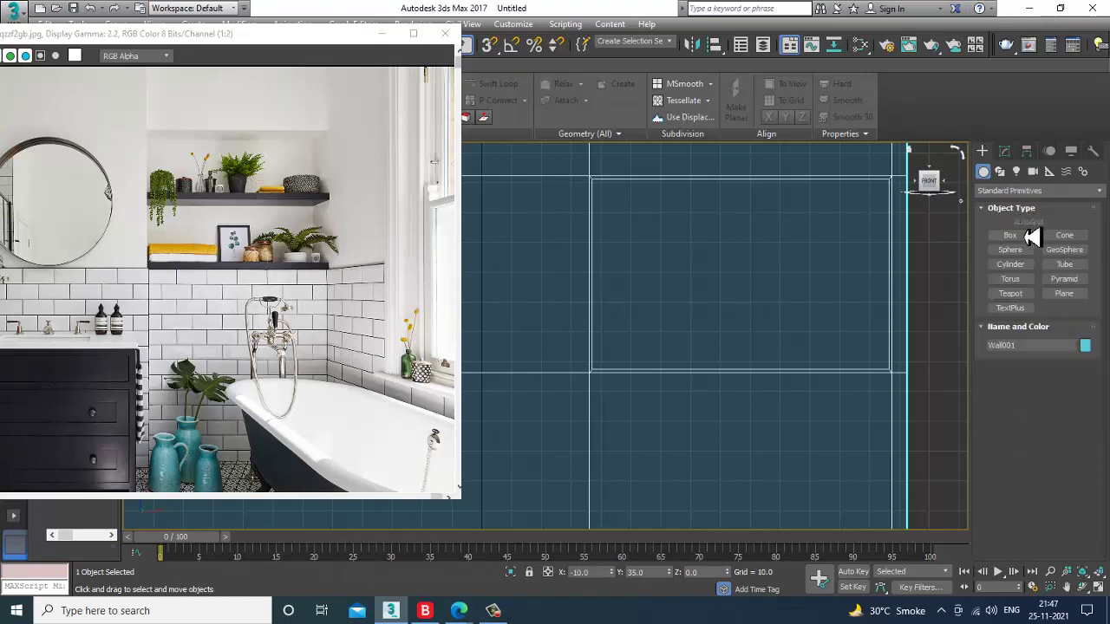
{"action": "left_click", "coordinate": [1030, 236]}
{"action": "middle_click_drag", "start_coordinate": [755, 240], "coordinate": [644, 354], "text": "alt"}
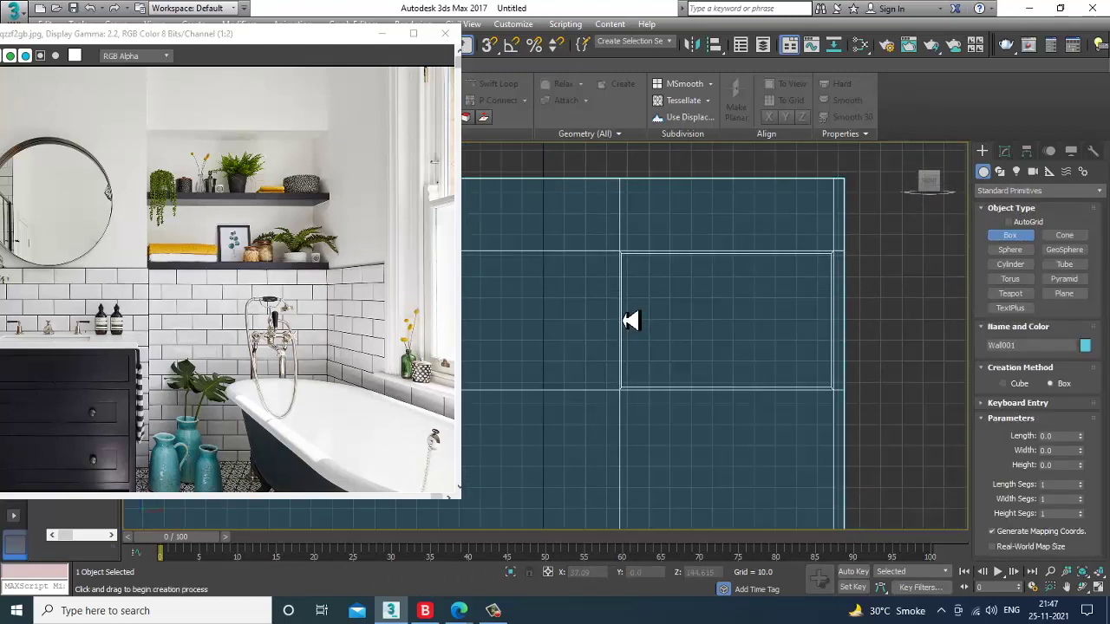
{"action": "left_click_drag", "start_coordinate": [624, 314], "coordinate": [839, 323]}
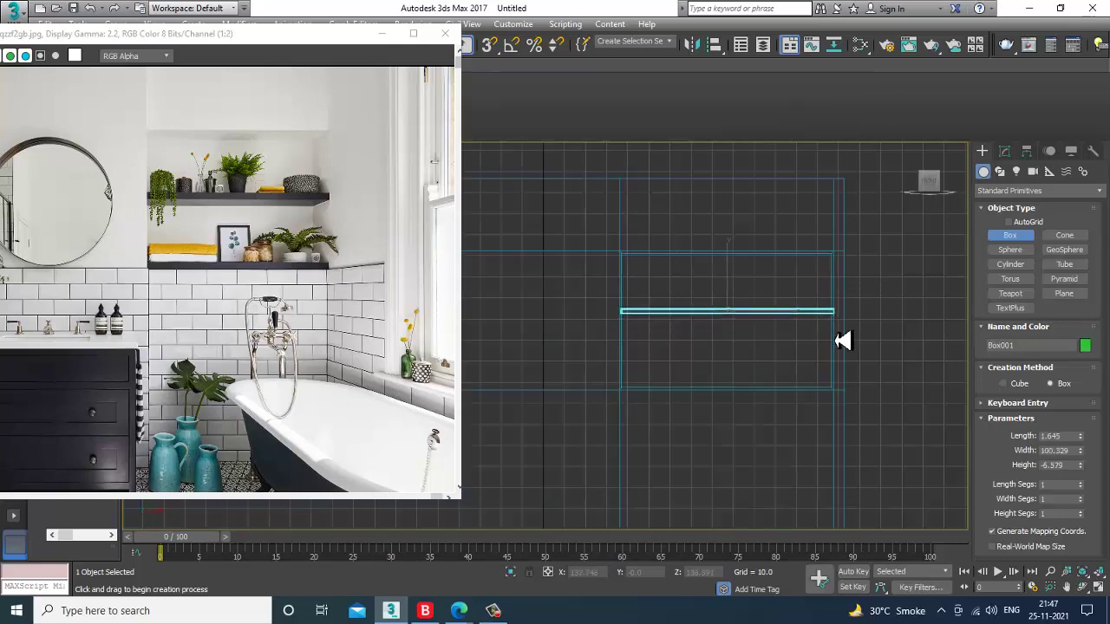
{"action": "left_click", "coordinate": [844, 352]}
- Set the shelf box's length to 4.532 and its height to 31.559
{"action": "key", "text": "w"}
{"action": "key", "text": "alt+w"}
{"action": "middle_click", "coordinate": [842, 426]}
{"action": "key", "text": "alt+w"}
{"action": "mouse_move", "coordinate": [842, 426]}
{"action": "middle_mouse_down", "text": "alt"}
{"action": "mouse_move", "coordinate": [771, 384]}
{"action": "mouse_move", "coordinate": [837, 419]}
{"action": "middle_mouse_up", "text": "alt"}
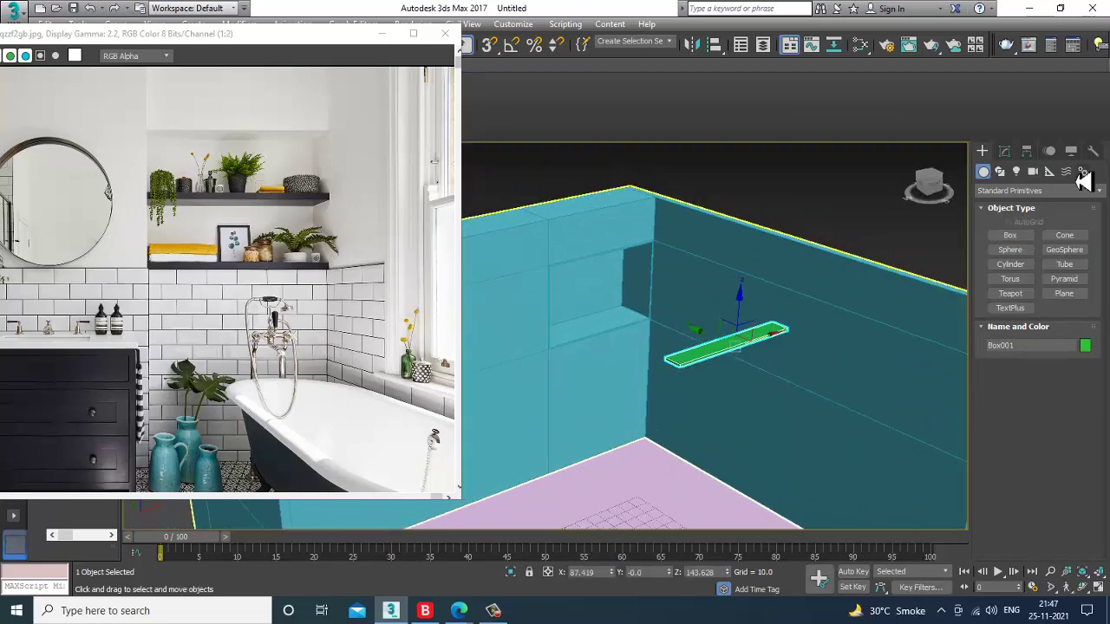
{"action": "left_click", "coordinate": [1027, 153]}
{"action": "left_click_drag", "start_coordinate": [1081, 368], "coordinate": [1085, 345]}
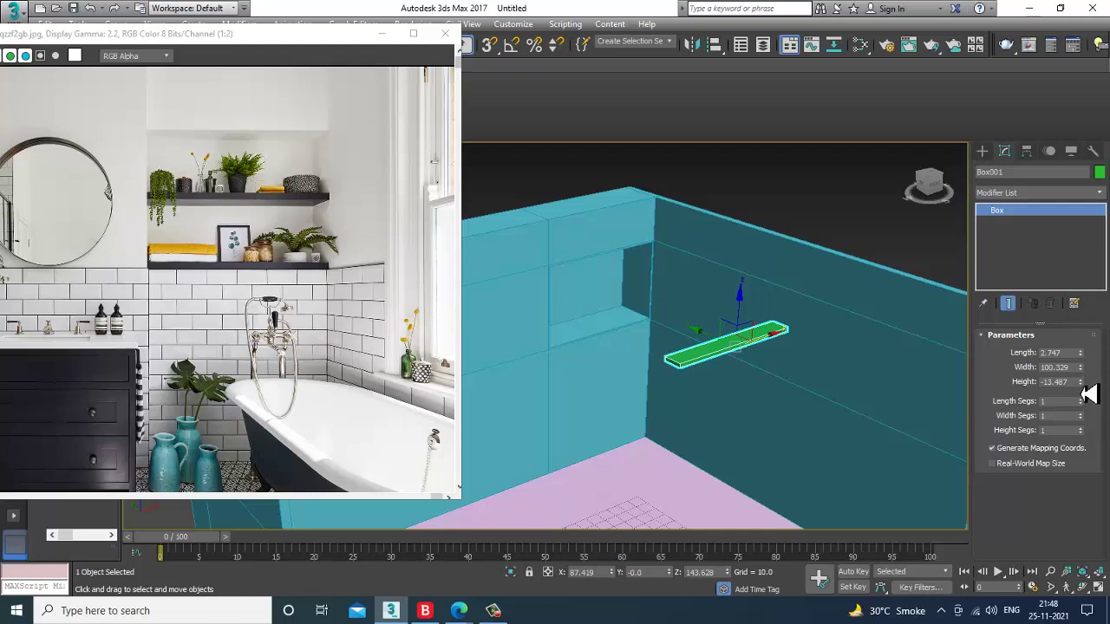
{"action": "left_click_drag", "start_coordinate": [1083, 388], "coordinate": [1045, 149]}
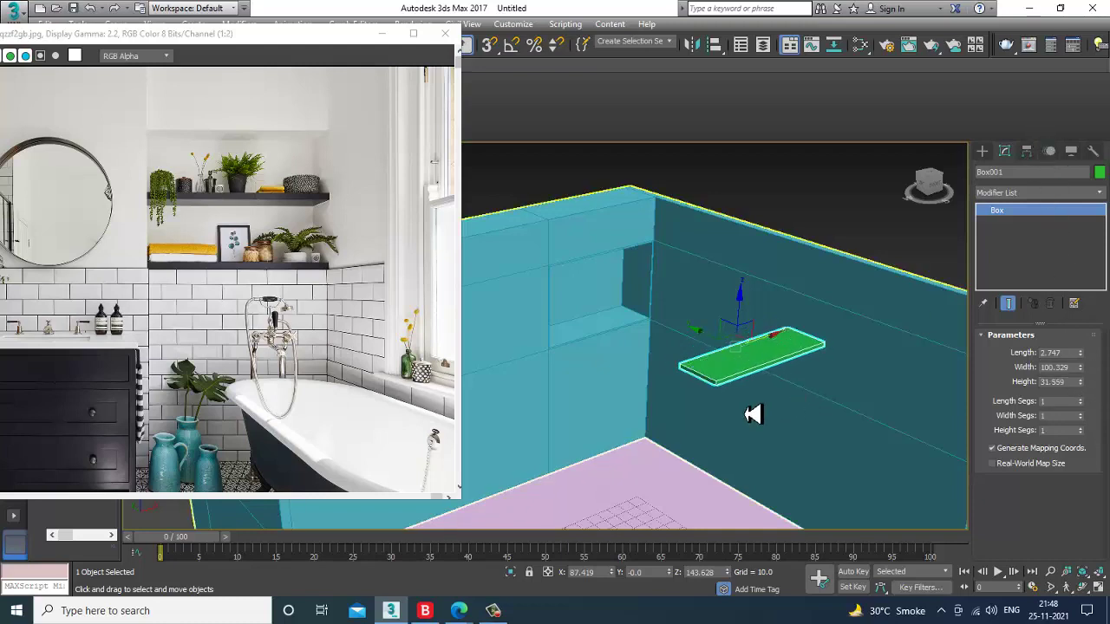
{"action": "middle_click_drag", "start_coordinate": [753, 416], "coordinate": [739, 413], "text": "alt"}
{"action": "left_click_drag", "start_coordinate": [1081, 368], "coordinate": [1084, 319]}
- Move the shelf back into the wall niche to a Y position of 172.333 and raise it by about 2.8
{"action": "left_click_drag", "start_coordinate": [735, 345], "coordinate": [540, 304]}
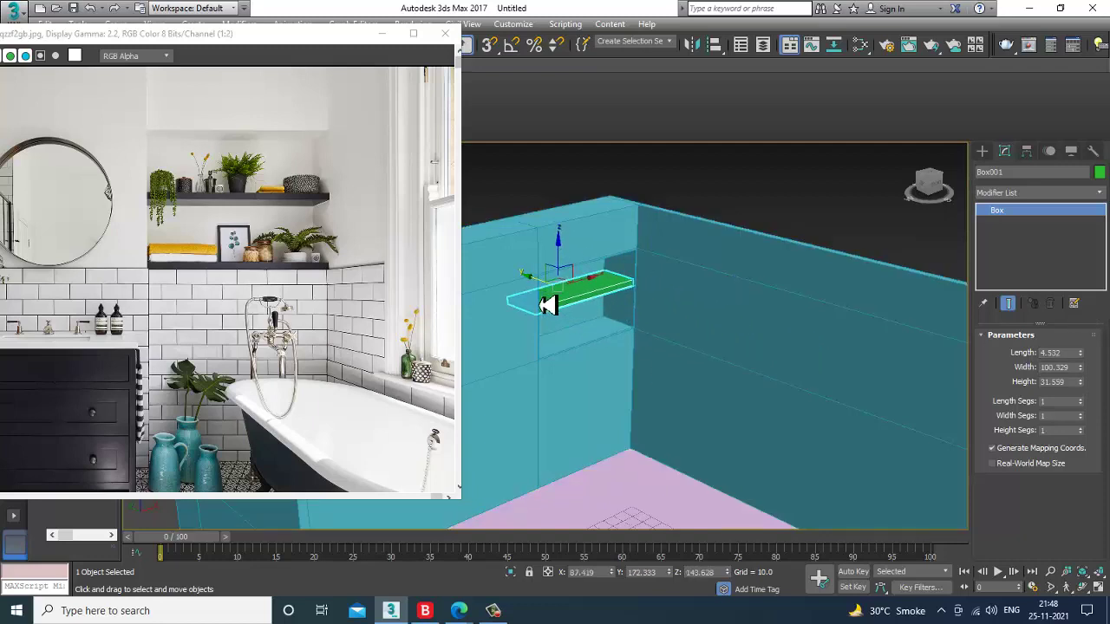
{"action": "middle_click_drag", "start_coordinate": [665, 375], "coordinate": [703, 367], "text": "alt"}
{"action": "scroll", "coordinate": [593, 351], "scroll_direction": "up", "scroll_amount": 5}
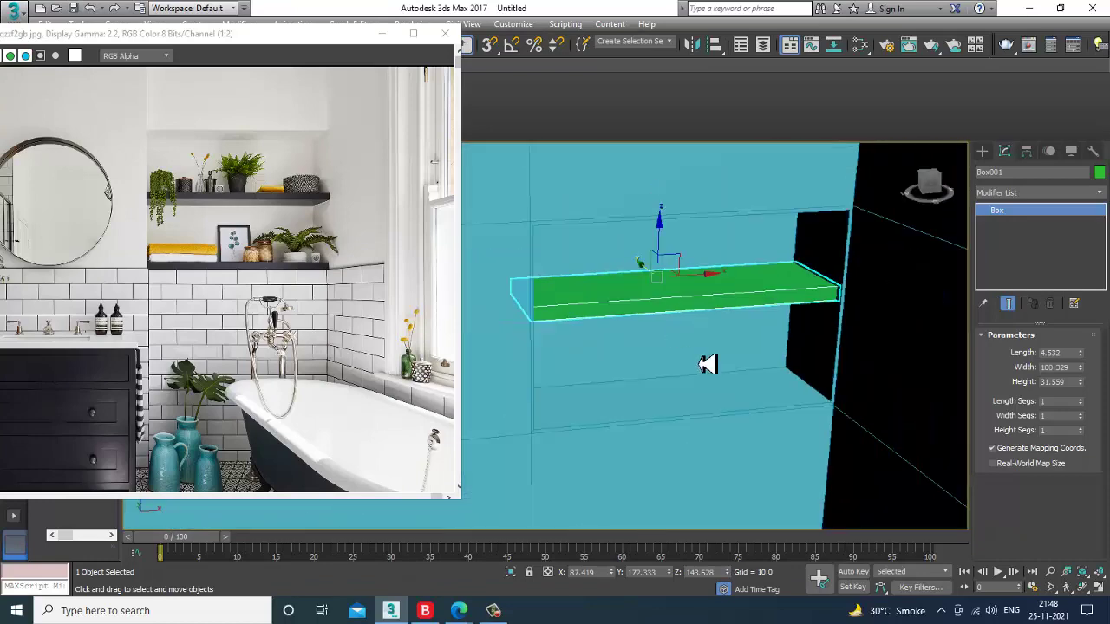
{"action": "key", "text": "alt+w"}
{"action": "key", "text": "alt+w"}
{"action": "scroll", "coordinate": [703, 341], "scroll_direction": "up", "scroll_amount": 3}
{"action": "key", "text": "r"}
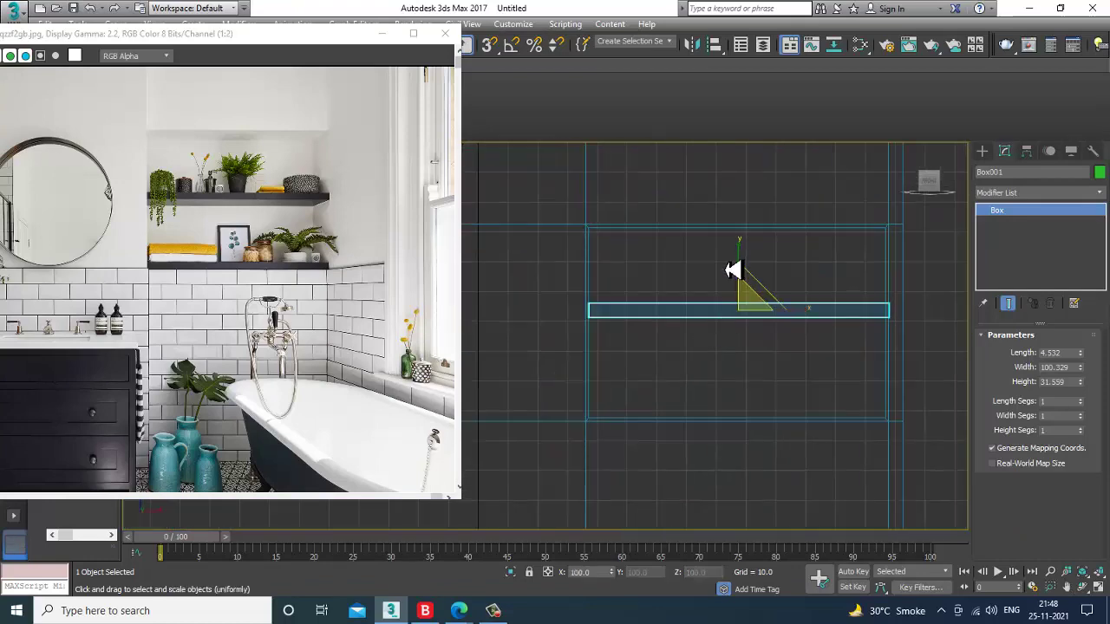
{"action": "key", "text": "w"}
{"action": "left_click_drag", "start_coordinate": [744, 283], "coordinate": [744, 275]}
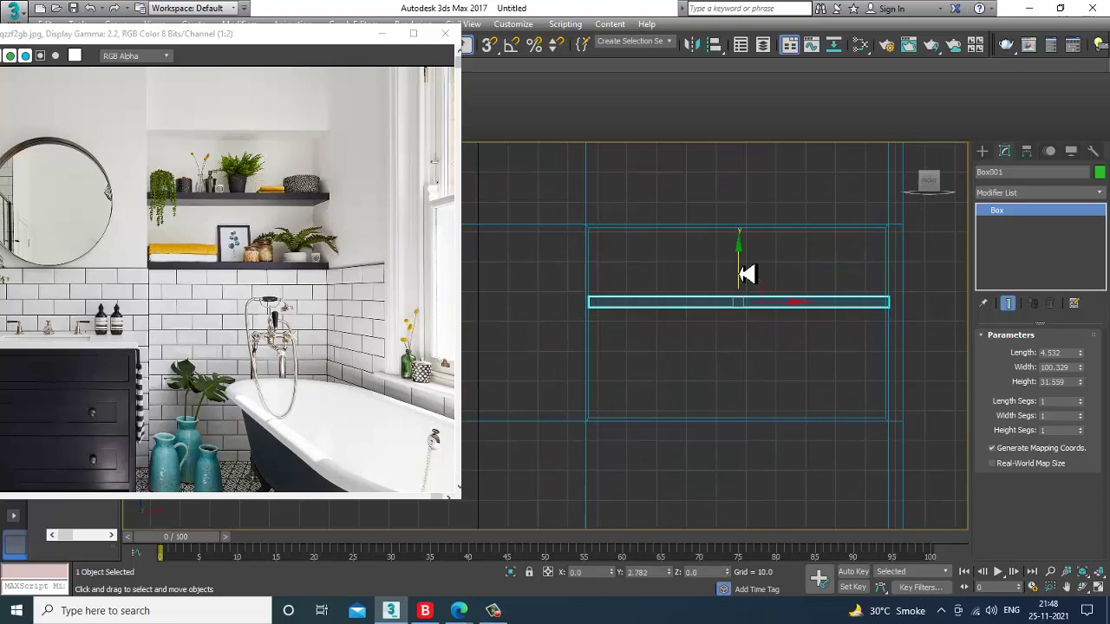
- Copy the shelf once, straight down to the niche's lower edge at a Z position of 109.644
{"action": "mouse_move", "coordinate": [753, 324]}
{"action": "left_mouse_down"}
{"action": "mouse_move", "coordinate": [774, 383]}
{"action": "mouse_move", "coordinate": [758, 382]}
{"action": "left_mouse_up"}
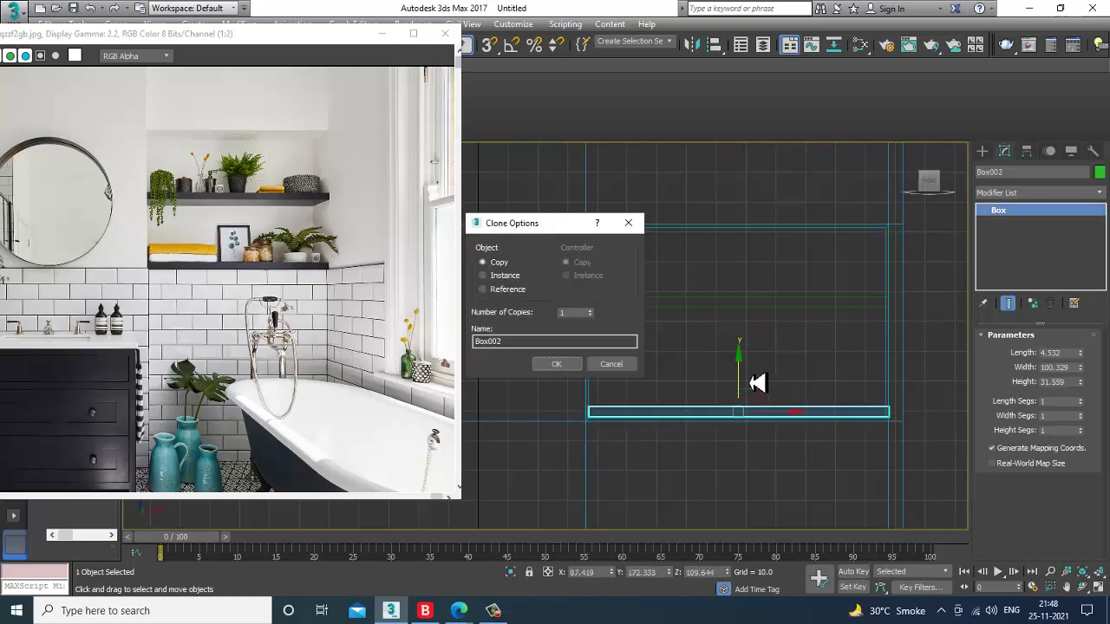
{"action": "left_click", "coordinate": [562, 367]}
{"action": "key", "text": "alt+w"}
{"action": "middle_click", "coordinate": [837, 464]}
{"action": "key", "text": "alt+w"}
{"action": "mouse_move", "coordinate": [802, 423]}
{"action": "middle_mouse_down", "text": "alt"}
{"action": "mouse_move", "coordinate": [764, 396]}
{"action": "mouse_move", "coordinate": [704, 391]}
{"action": "mouse_move", "coordinate": [751, 349]}
{"action": "mouse_move", "coordinate": [737, 373]}
{"action": "middle_mouse_up", "text": "alt"}
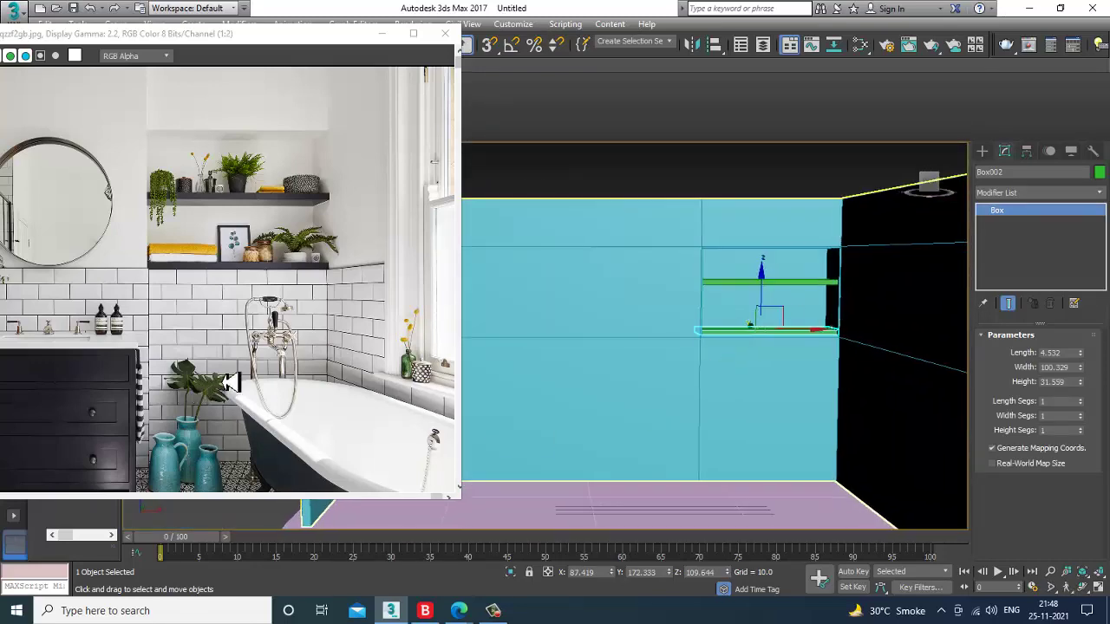
{"action": "scroll", "coordinate": [232, 383], "scroll_direction": "down", "scroll_amount": 1}
{"action": "middle_click_drag", "start_coordinate": [792, 396], "coordinate": [766, 340]}
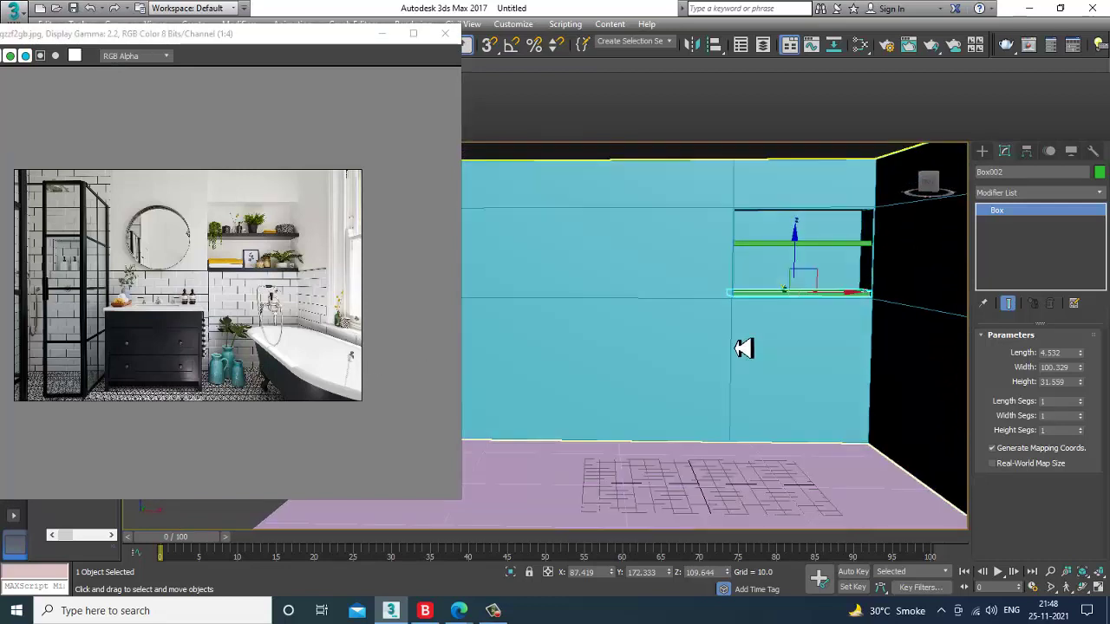
- Add a vertical edge loop to the back wall close beside the niche with Swift Loop
{"action": "left_click", "coordinate": [644, 268]}
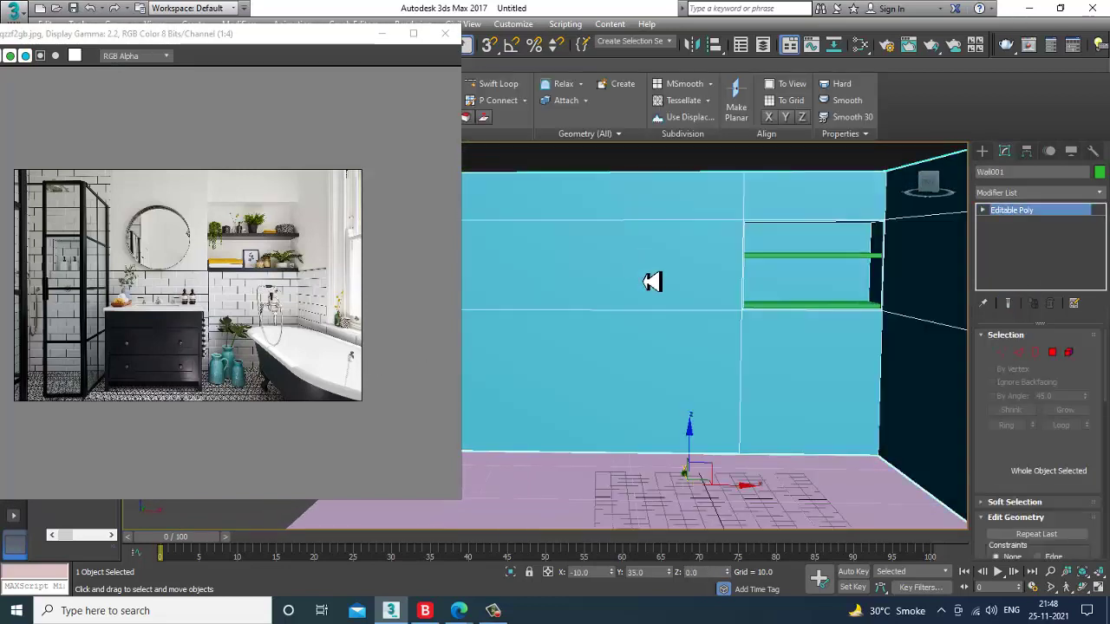
{"action": "left_click", "coordinate": [498, 83]}
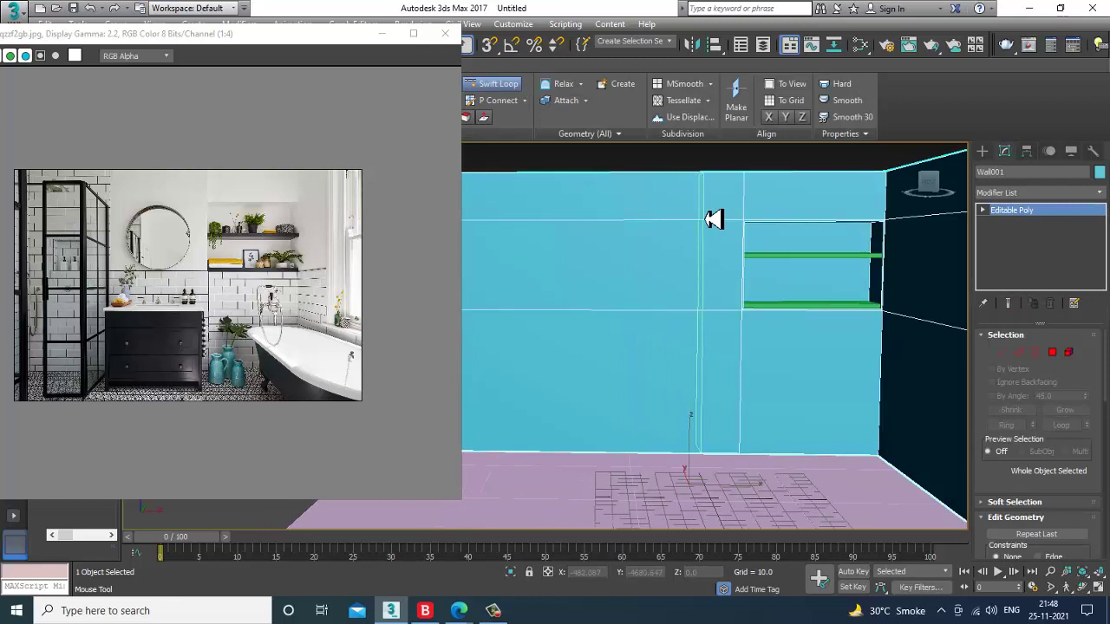
{"action": "left_click", "coordinate": [737, 222]}
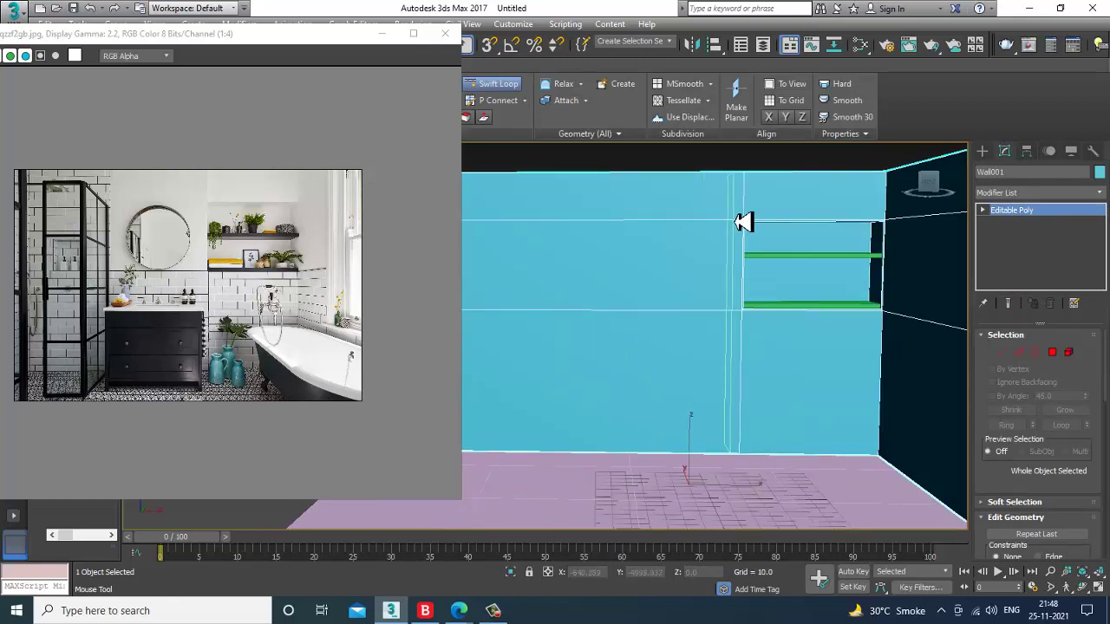
{"action": "middle_click_drag", "start_coordinate": [737, 223], "coordinate": [750, 277], "text": "alt"}
{"action": "right_click", "coordinate": [750, 277]}
- Select all objects and give them a light grey object color
{"action": "key", "text": "ctrl+a"}
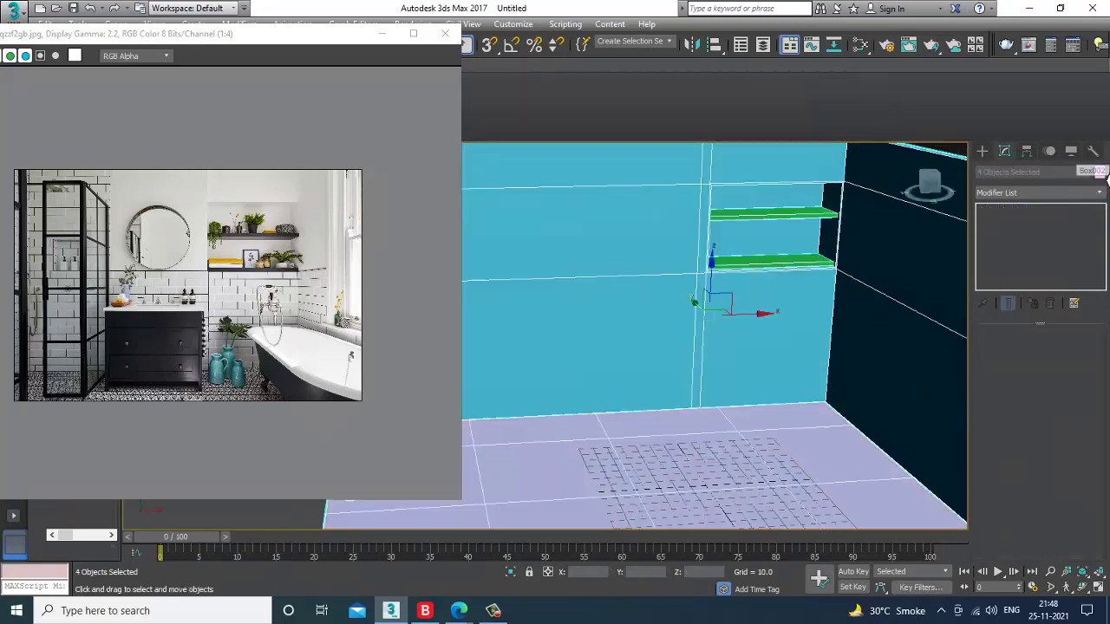
{"action": "left_click", "coordinate": [1100, 173]}
{"action": "left_click", "coordinate": [626, 381]}
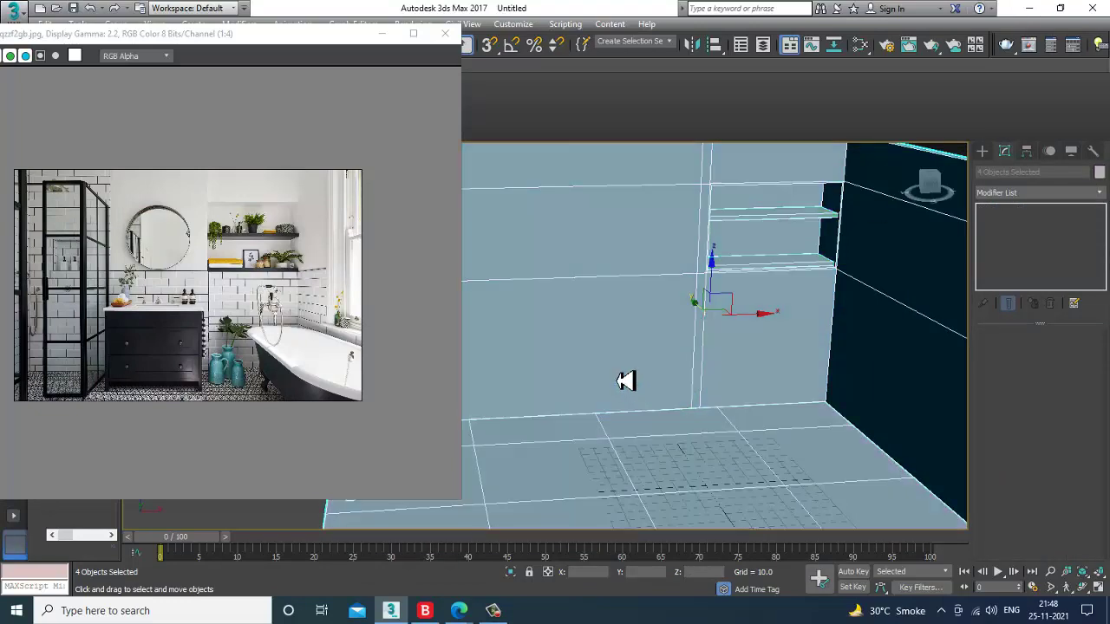
- Draw a vanity cabinet box on the floor against the back wall, about 57 long, 121 wide and 87 high
{"action": "middle_click_drag", "start_coordinate": [627, 376], "coordinate": [649, 353], "text": "alt"}
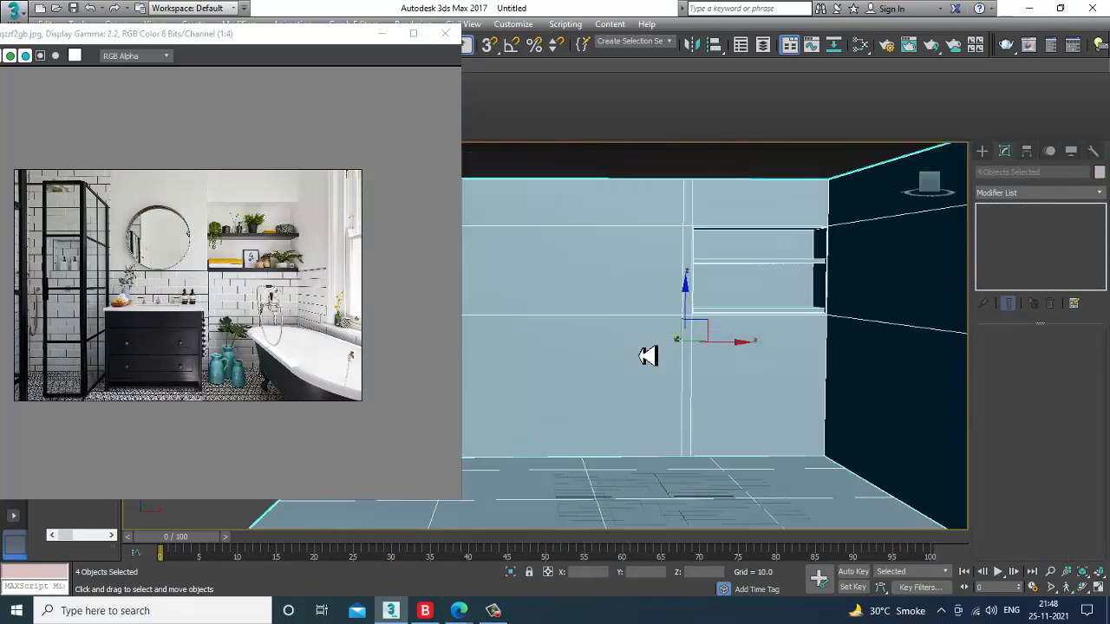
{"action": "scroll", "coordinate": [158, 327], "scroll_direction": "up", "scroll_amount": 1}
{"action": "middle_click_drag", "start_coordinate": [750, 337], "coordinate": [162, 375], "text": "alt"}
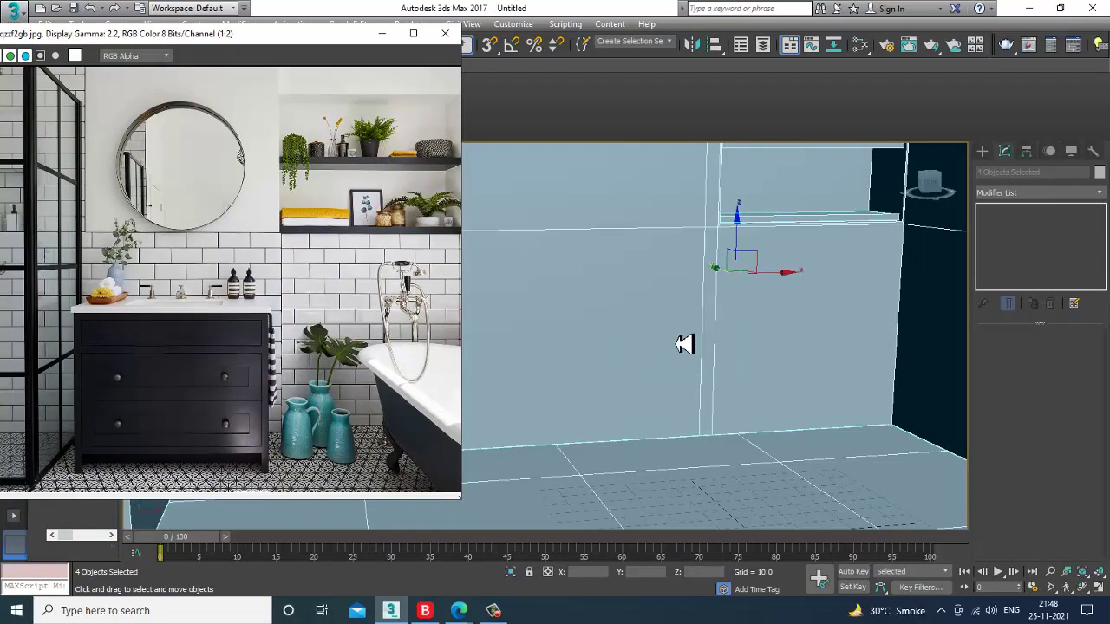
{"action": "middle_click_drag", "start_coordinate": [749, 309], "coordinate": [784, 296]}
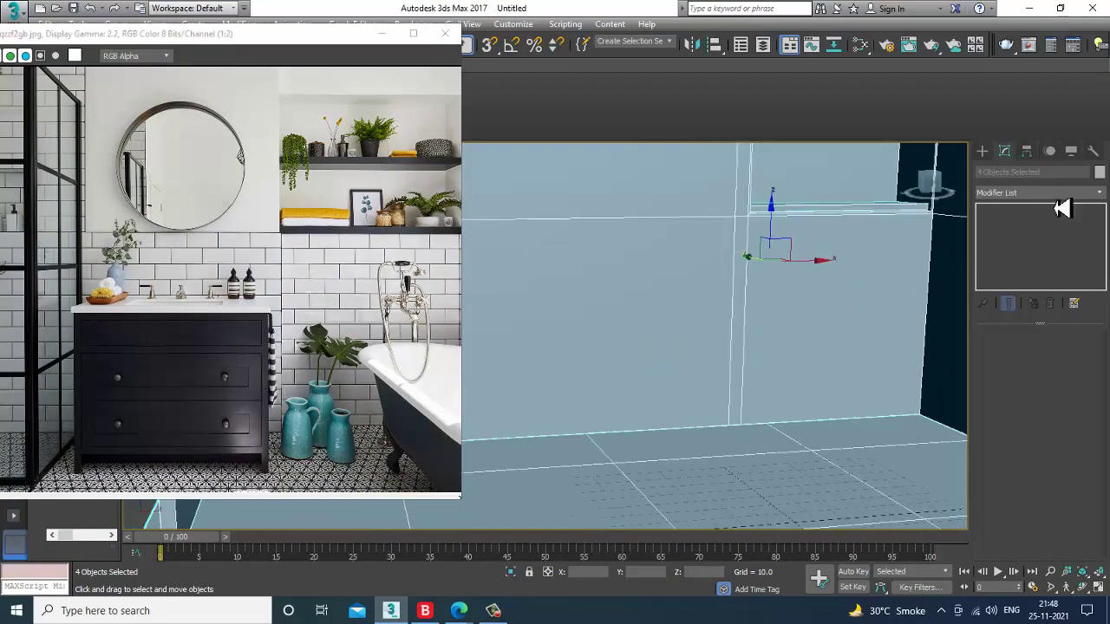
{"action": "left_click", "coordinate": [982, 151]}
{"action": "left_click", "coordinate": [1011, 237]}
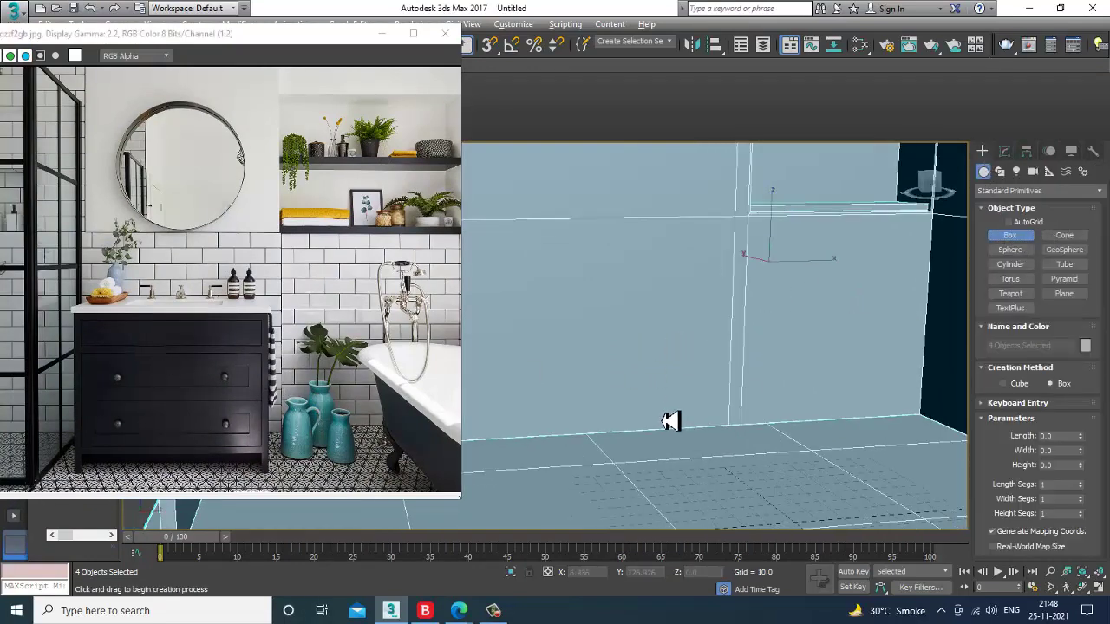
{"action": "middle_click_drag", "start_coordinate": [667, 419], "coordinate": [727, 396], "text": "alt"}
{"action": "left_click_drag", "start_coordinate": [732, 391], "coordinate": [526, 474]}
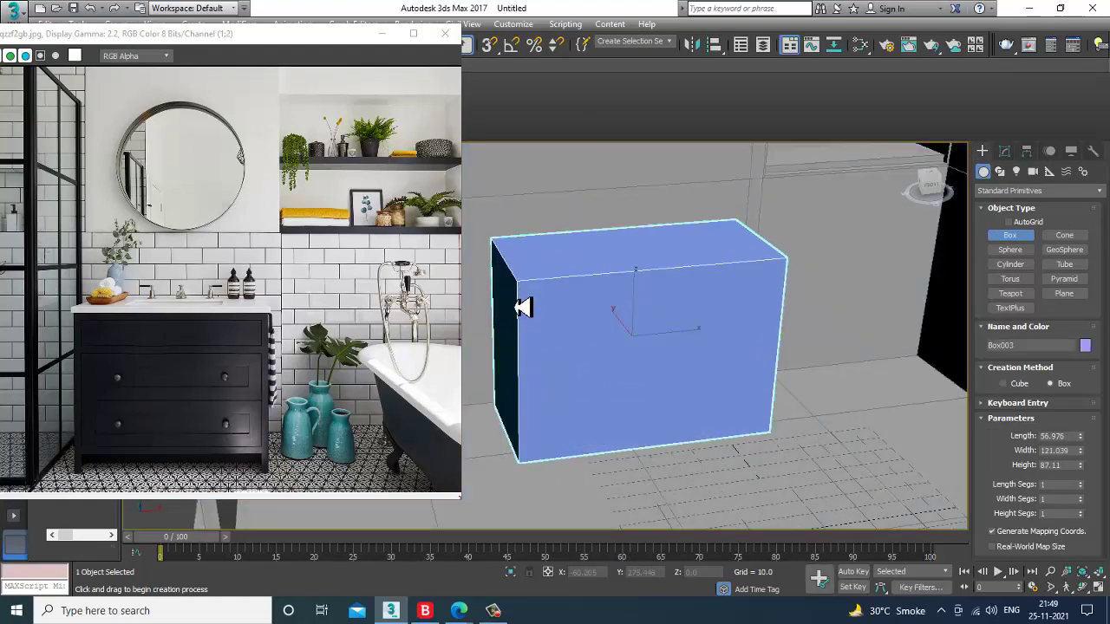
{"action": "left_click", "coordinate": [529, 327]}
- Move the cabinet box into place and raise it off the floor to a Z position of about 8.4
{"action": "key", "text": "w"}
{"action": "middle_click_drag", "start_coordinate": [788, 394], "coordinate": [675, 405], "text": "alt"}
{"action": "left_click_drag", "start_coordinate": [662, 397], "coordinate": [663, 385]}
{"action": "scroll", "coordinate": [709, 337], "scroll_direction": "down", "scroll_amount": 3}
{"action": "middle_click_drag", "start_coordinate": [511, 508], "coordinate": [703, 358]}
{"action": "scroll", "coordinate": [695, 398], "scroll_direction": "up", "scroll_amount": 2}
{"action": "left_click_drag", "start_coordinate": [711, 351], "coordinate": [718, 344]}
{"action": "scroll", "coordinate": [718, 348], "scroll_direction": "up", "scroll_amount": 2}
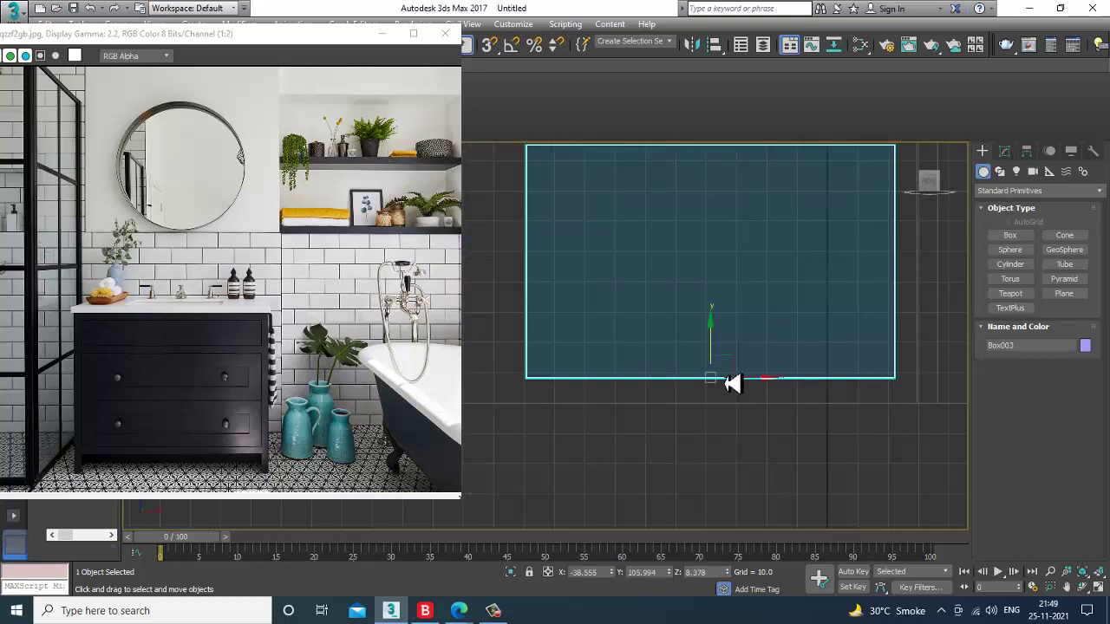
- Convert the cabinet box to an editable poly
{"action": "right_click", "coordinate": [678, 246]}
{"action": "mouse_move", "coordinate": [763, 387]}
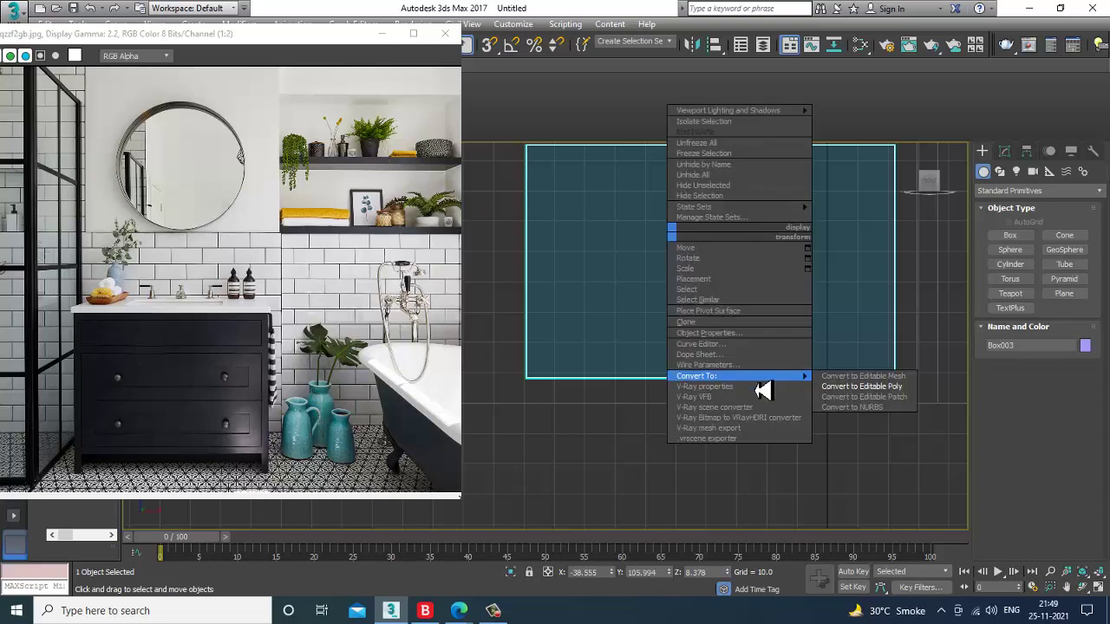
{"action": "left_click", "coordinate": [871, 396]}
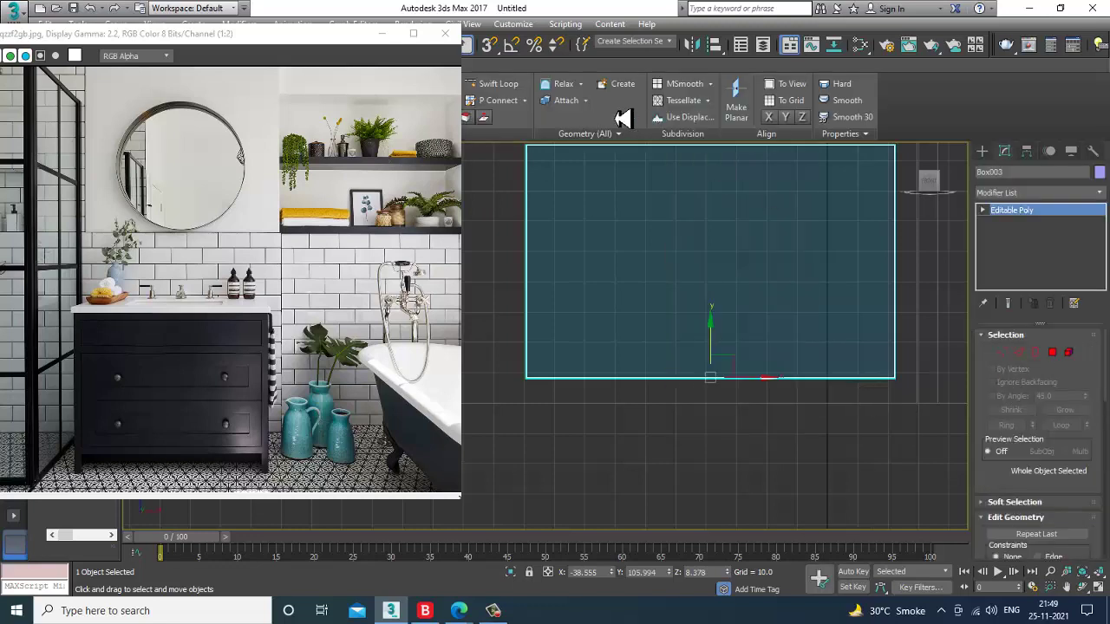
- Connect the cabinet's horizontal width edges with 2 segments and a pinch of 93
{"action": "left_click", "coordinate": [1018, 352]}
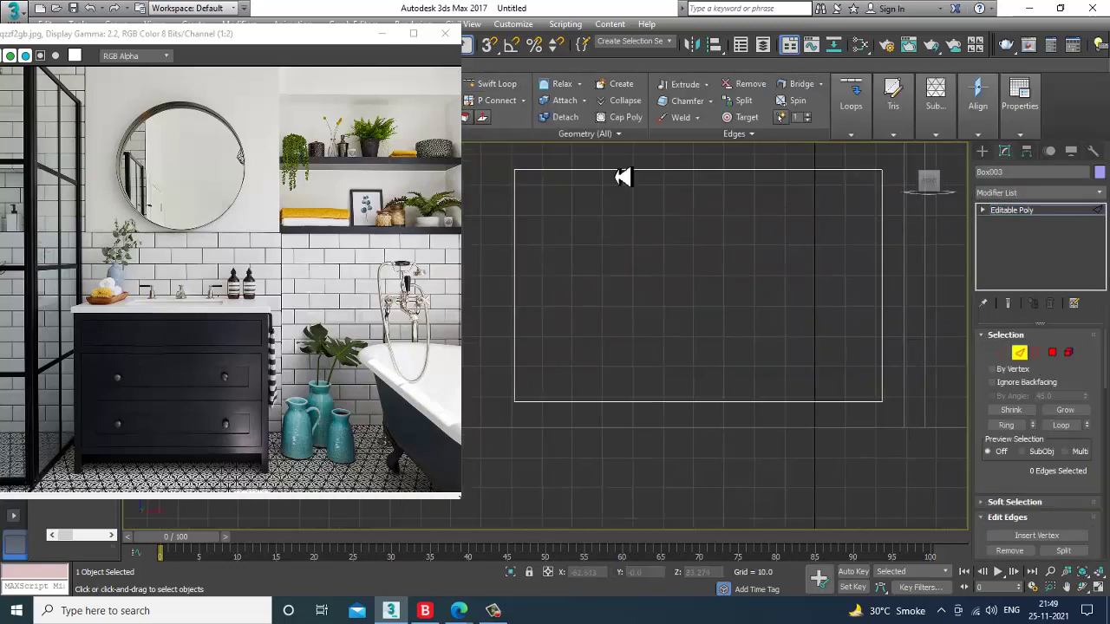
{"action": "left_click_drag", "start_coordinate": [661, 165], "coordinate": [751, 493]}
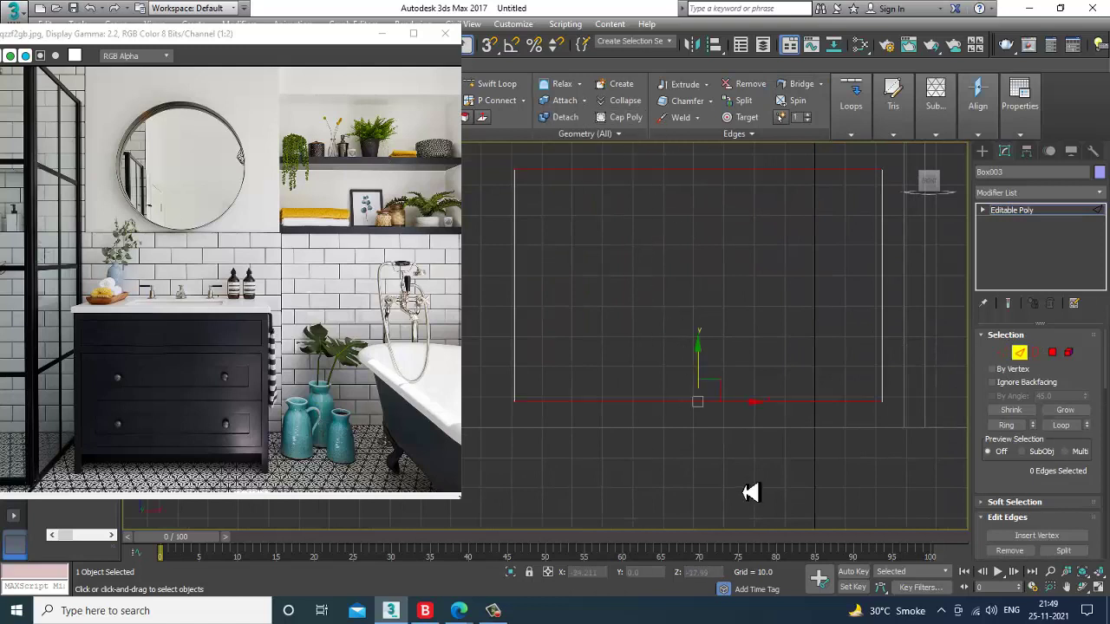
{"action": "scroll", "coordinate": [1017, 488], "scroll_direction": "down", "scroll_amount": 3}
{"action": "left_click", "coordinate": [1083, 493]}
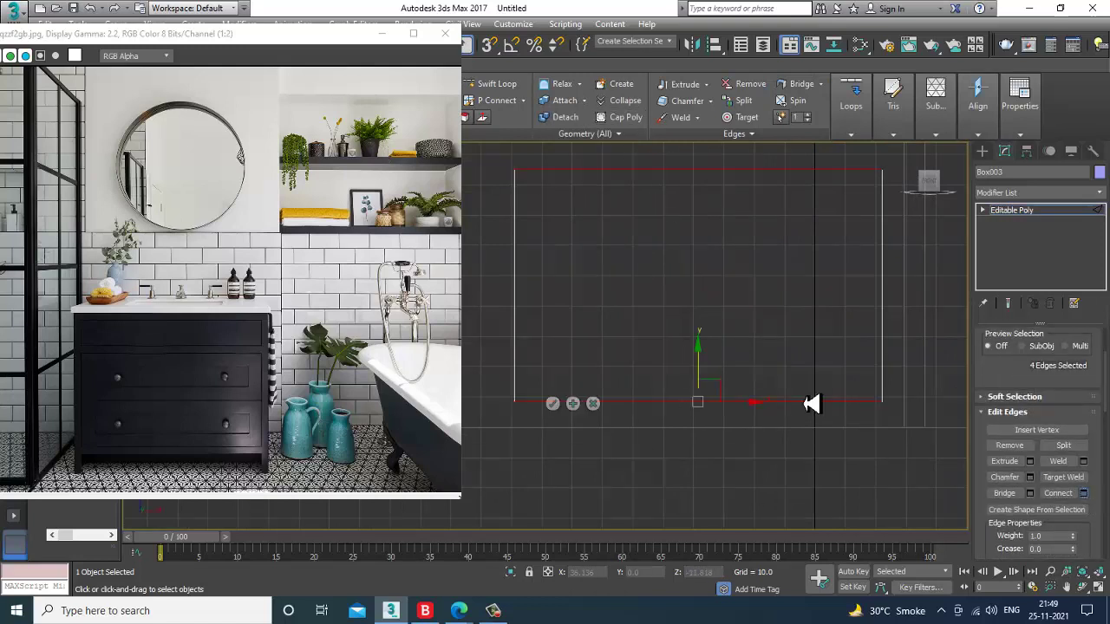
{"action": "left_click", "coordinate": [556, 341]}
{"action": "left_click_drag", "start_coordinate": [556, 362], "coordinate": [556, 284]}
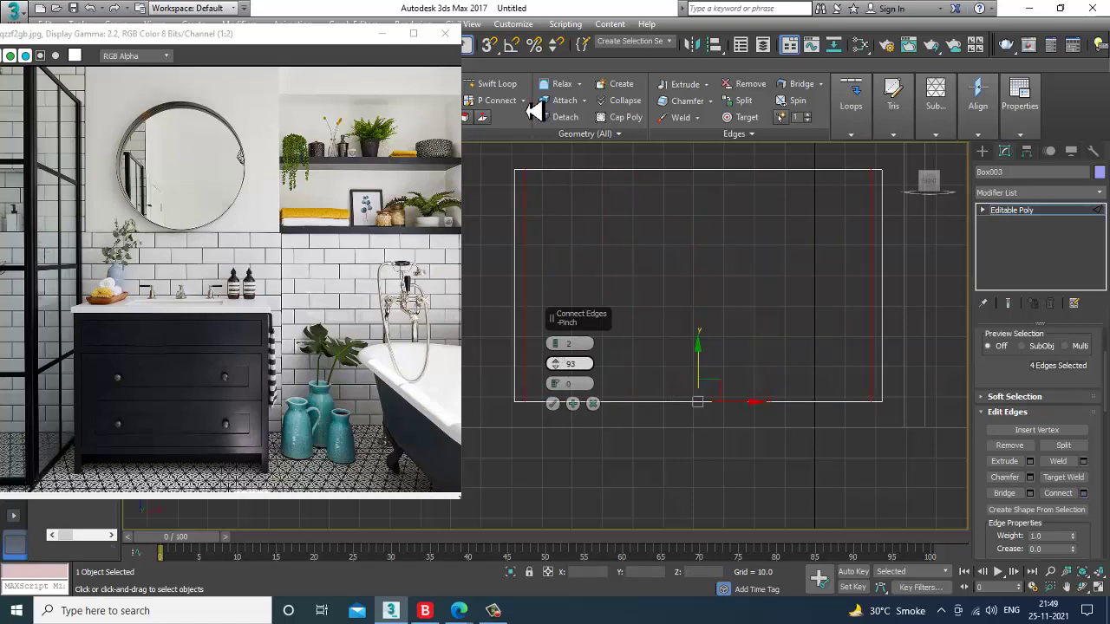
{"action": "left_click", "coordinate": [553, 404]}
- Isolate the cabinet and connect its depth edges with 2 segments and a pinch of 79
{"action": "key", "text": "alt+w"}
{"action": "scroll", "coordinate": [767, 444], "scroll_direction": "up", "scroll_amount": 3}
{"action": "key", "text": "alt+w"}
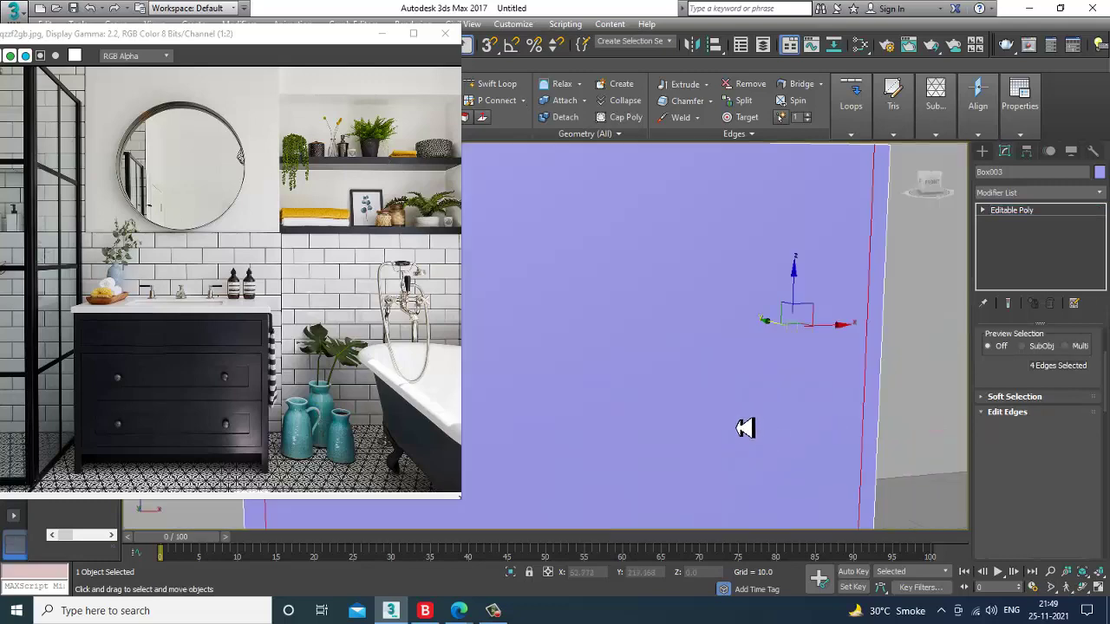
{"action": "scroll", "coordinate": [703, 385], "scroll_direction": "down", "scroll_amount": 5}
{"action": "middle_click_drag", "start_coordinate": [732, 328], "coordinate": [718, 414], "text": "alt"}
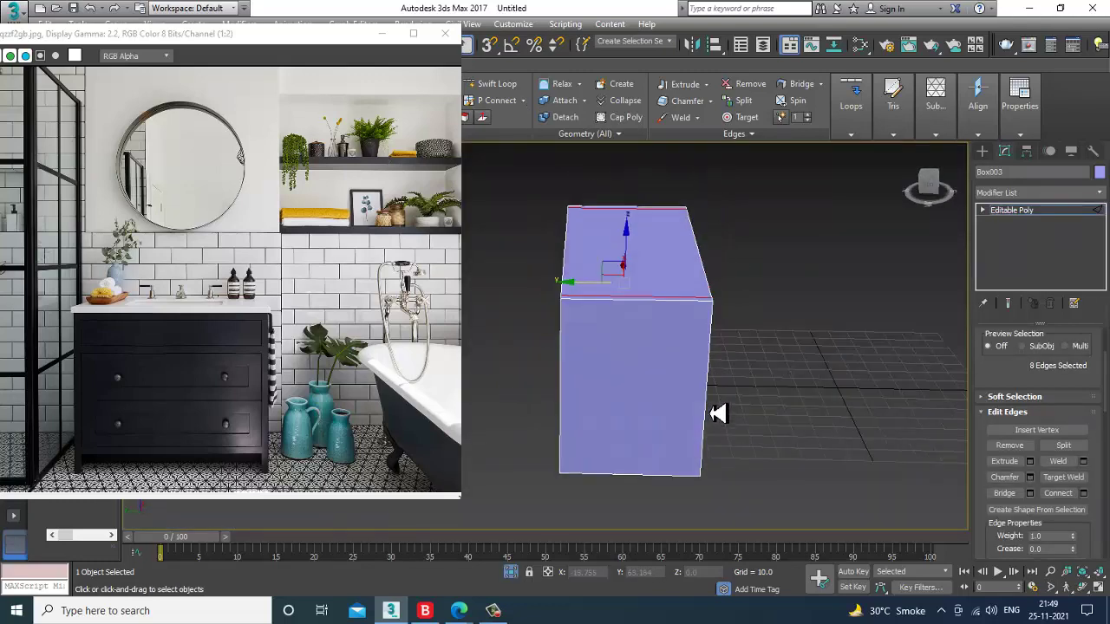
{"action": "left_click_drag", "start_coordinate": [625, 542], "coordinate": [626, 542]}
{"action": "left_click", "coordinate": [1082, 493]}
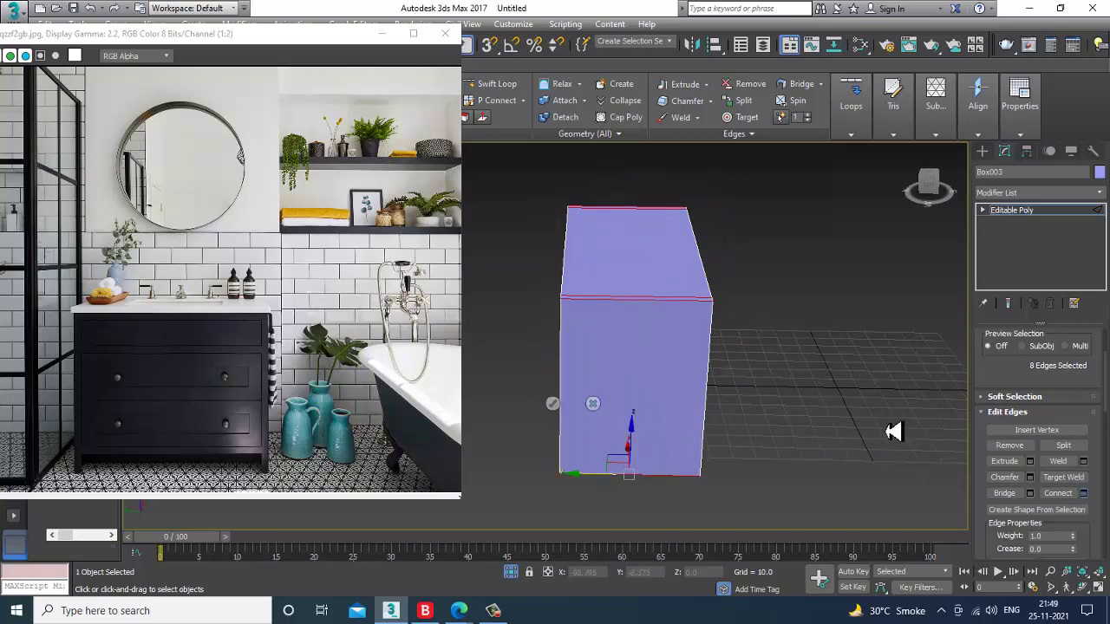
{"action": "left_click_drag", "start_coordinate": [564, 372], "coordinate": [570, 412]}
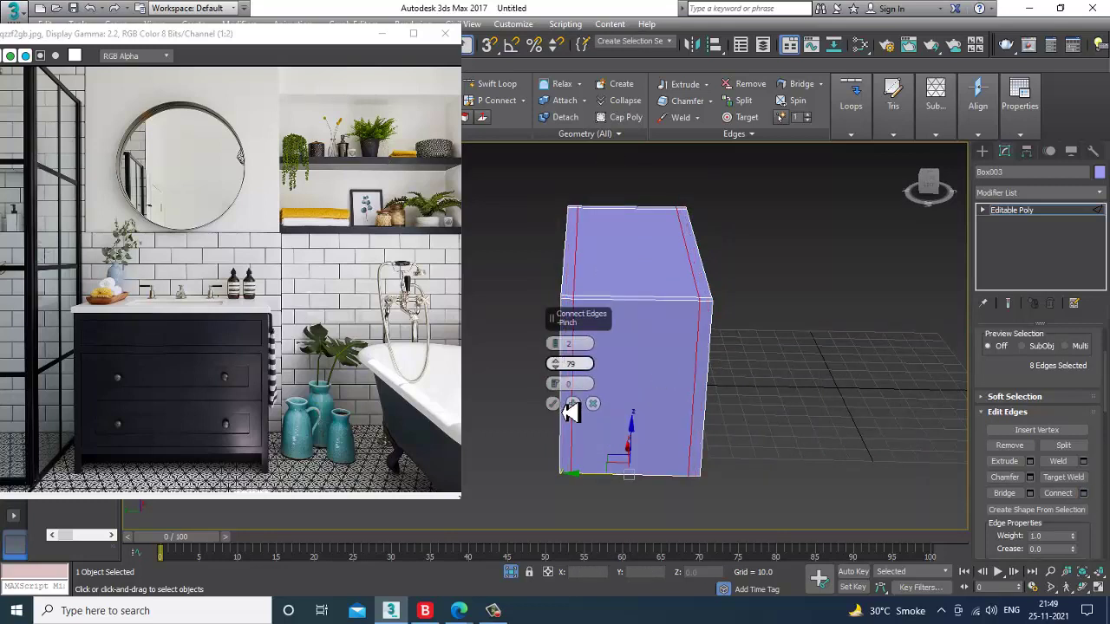
{"action": "left_click", "coordinate": [554, 405]}
- Extrude the four small corner polygons on the cabinet's underside by 10 to form legs
{"action": "middle_click_drag", "start_coordinate": [554, 405], "coordinate": [651, 330], "text": "alt"}
{"action": "scroll", "coordinate": [676, 304], "scroll_direction": "up", "scroll_amount": 3}
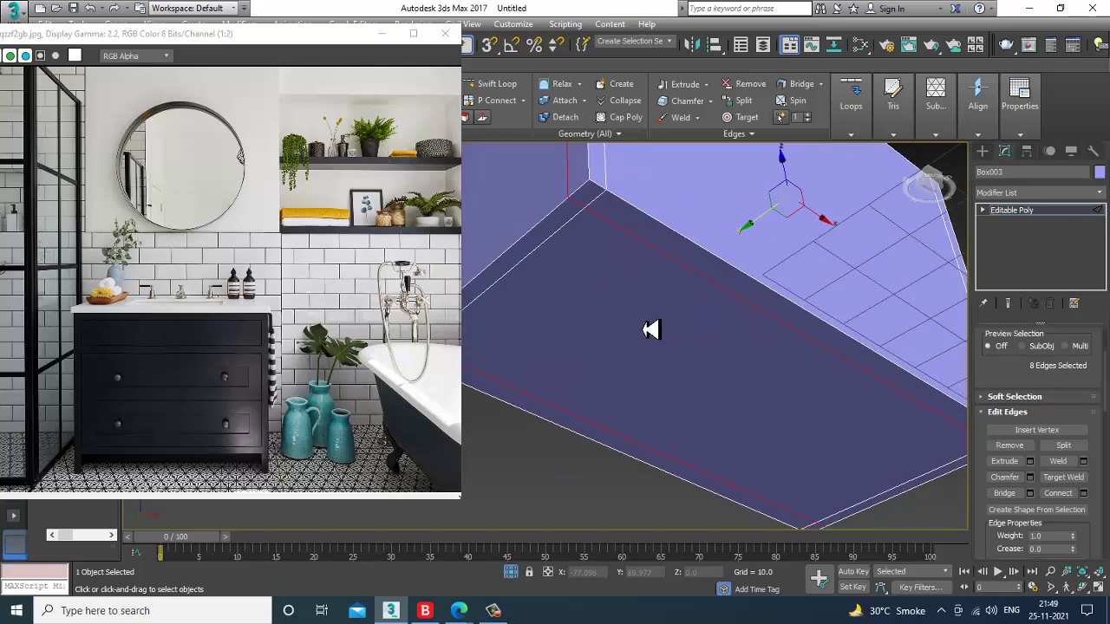
{"action": "key", "text": "4"}
{"action": "left_click", "coordinate": [590, 194]}
{"action": "middle_click_drag", "start_coordinate": [617, 259], "coordinate": [733, 268]}
{"action": "left_click", "coordinate": [502, 357], "text": "ctrl"}
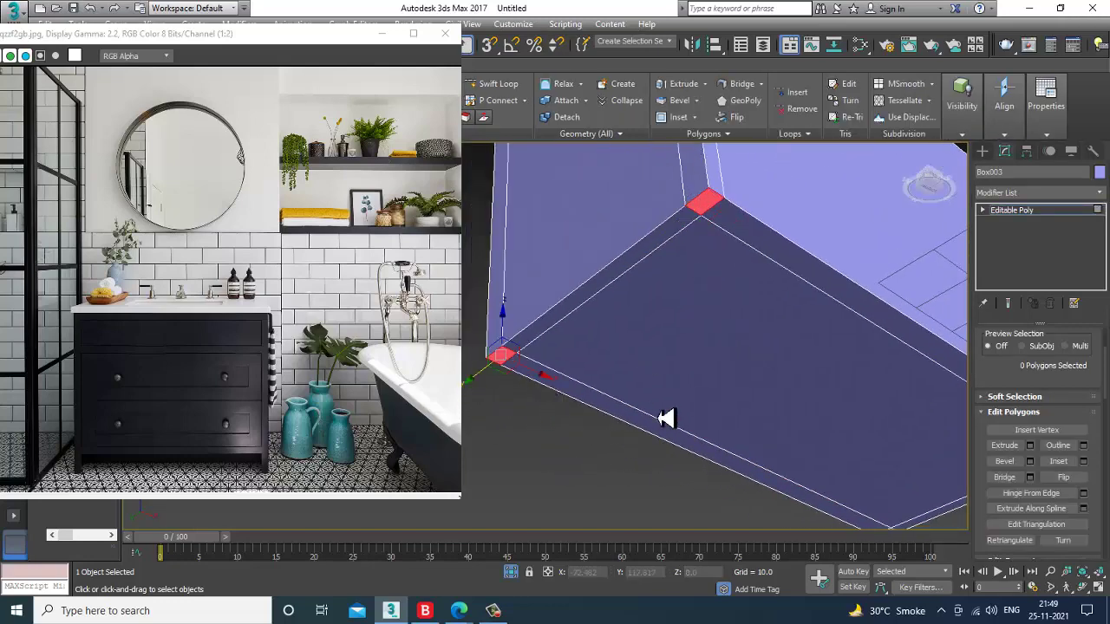
{"action": "middle_click_drag", "start_coordinate": [666, 419], "coordinate": [874, 408], "text": "alt"}
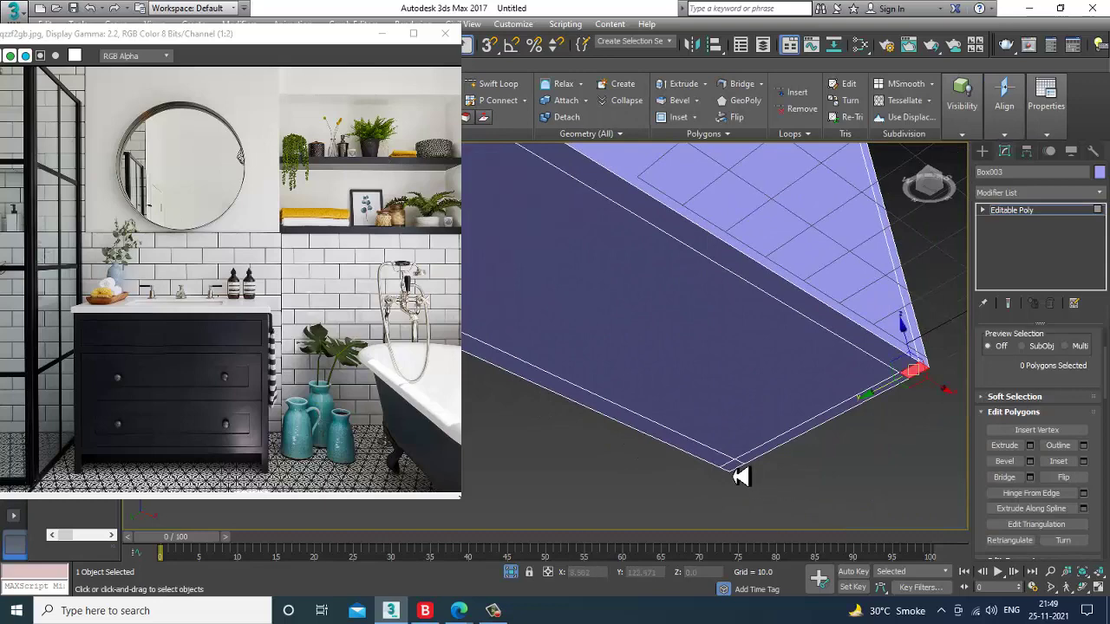
{"action": "left_click", "coordinate": [1030, 445]}
{"action": "middle_click_drag", "start_coordinate": [743, 384], "coordinate": [729, 431], "text": "alt"}
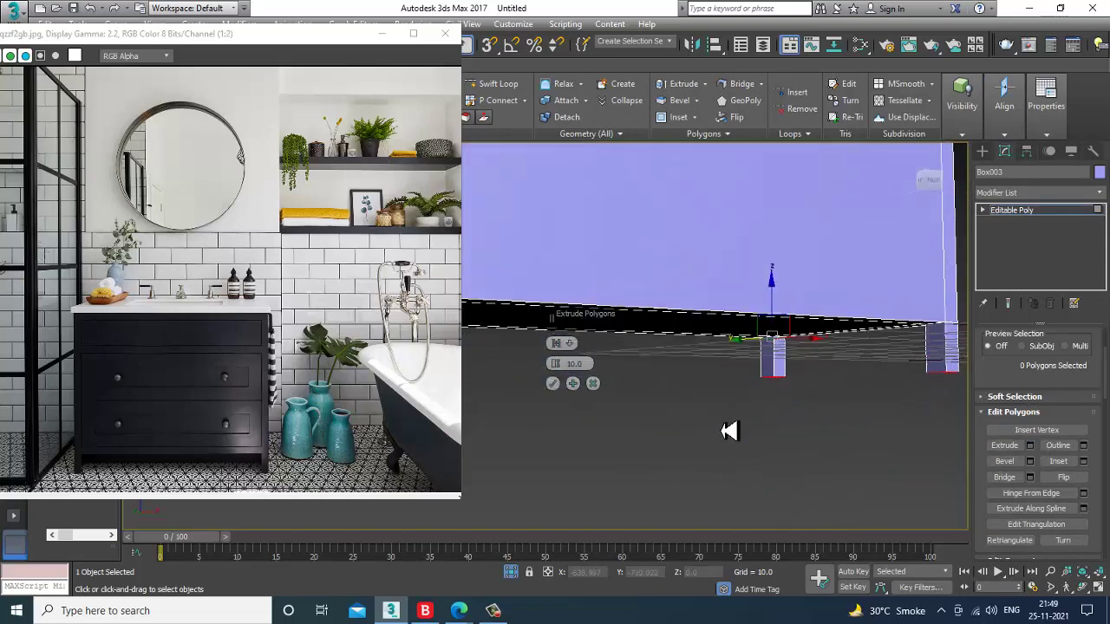
{"action": "left_click", "coordinate": [554, 383]}
{"action": "middle_click_drag", "start_coordinate": [554, 383], "coordinate": [800, 442], "text": "alt"}
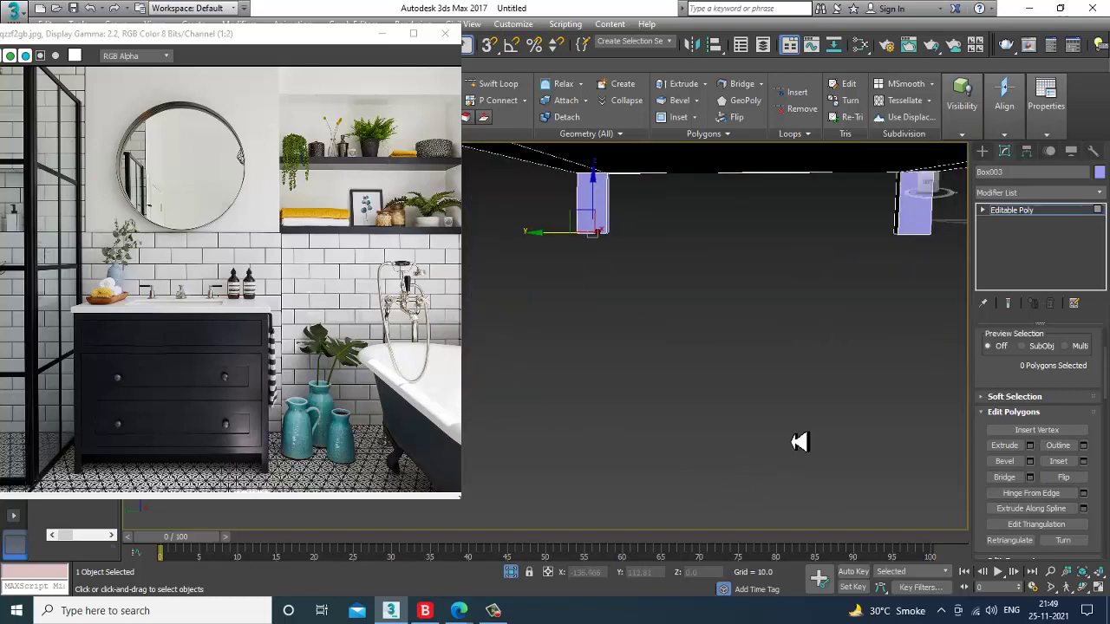
- Taper the cabinet legs in the side view by moving their inner bottom vertices toward the outer edges
{"action": "key", "text": "alt+w"}
{"action": "middle_click_drag", "start_coordinate": [813, 303], "coordinate": [793, 304]}
{"action": "key", "text": "alt+w"}
{"action": "key", "text": "alt+w"}
{"action": "middle_click_drag", "start_coordinate": [509, 485], "coordinate": [539, 474]}
{"action": "key", "text": "alt+w"}
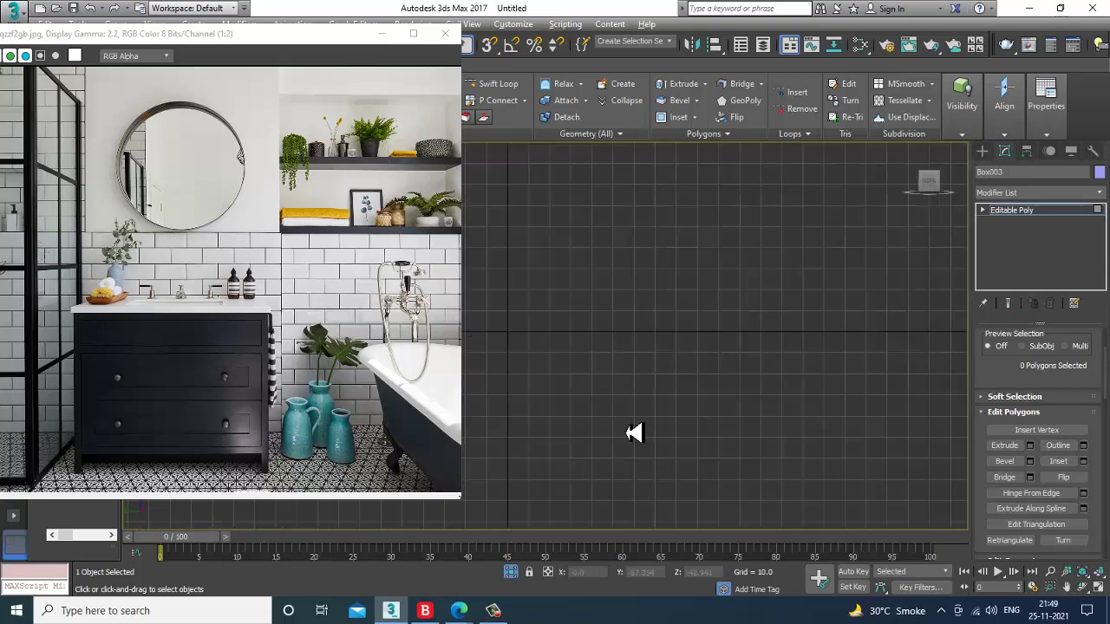
{"action": "middle_click_drag", "start_coordinate": [634, 433], "coordinate": [778, 391]}
{"action": "key", "text": "1"}
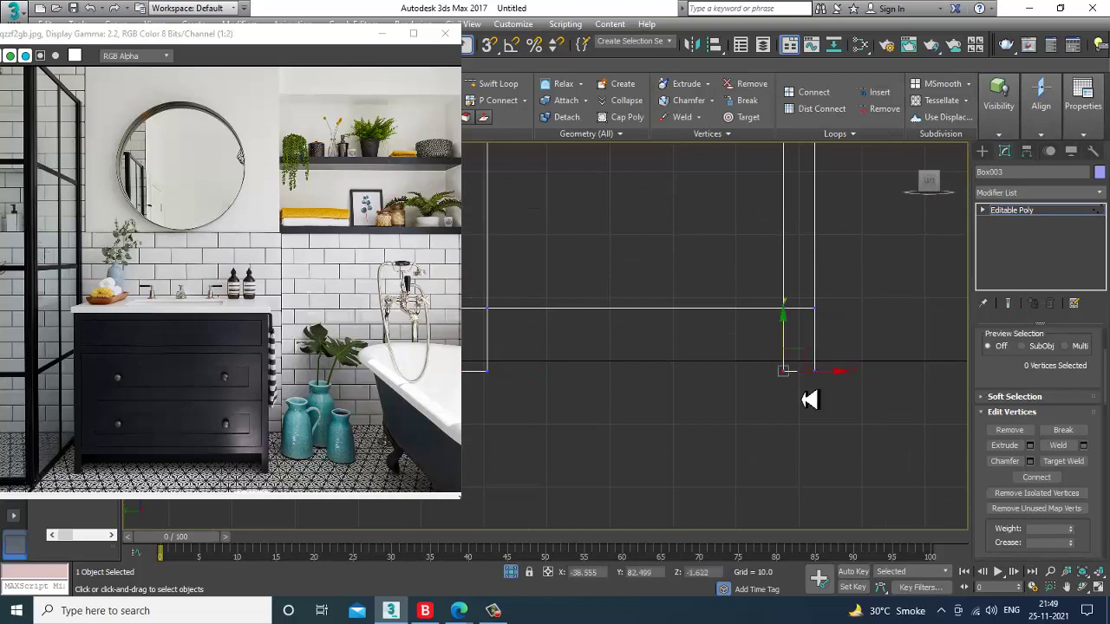
{"action": "left_click_drag", "start_coordinate": [833, 373], "coordinate": [841, 374]}
{"action": "middle_click_drag", "start_coordinate": [808, 398], "coordinate": [927, 399]}
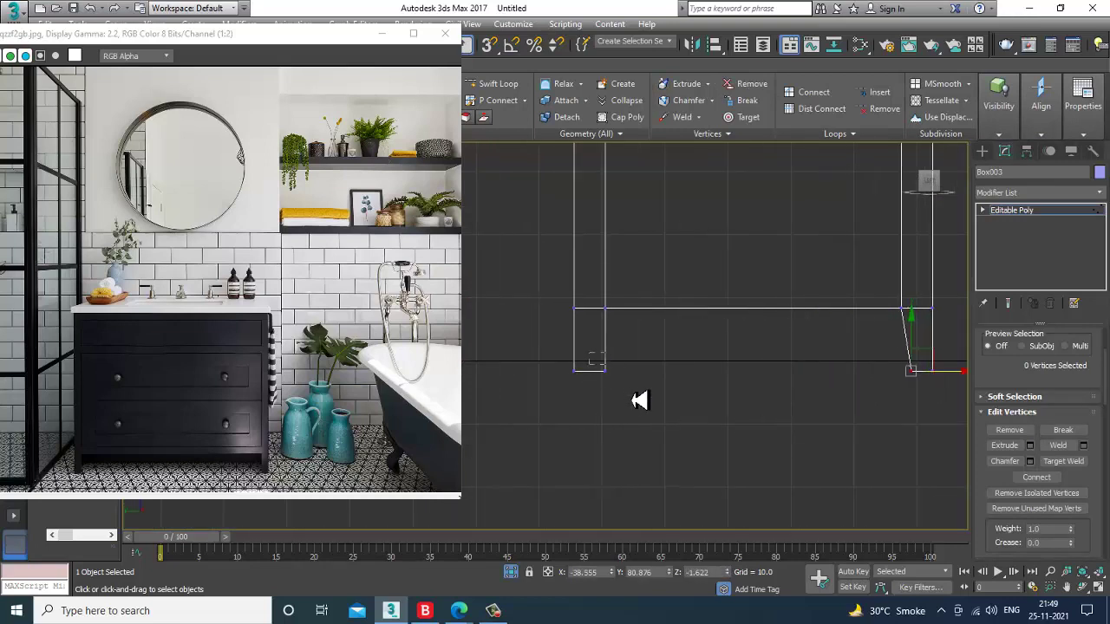
{"action": "left_click_drag", "start_coordinate": [589, 353], "coordinate": [646, 379]}
{"action": "key", "text": "alt+w"}
{"action": "middle_click_drag", "start_coordinate": [876, 436], "coordinate": [797, 438], "text": "alt"}
{"action": "key", "text": "alt+w"}
- End the cabinet's isolation and raise its lower vertices so the feet meet the floor at a Z of about 0.4
{"action": "right_click", "coordinate": [772, 385]}
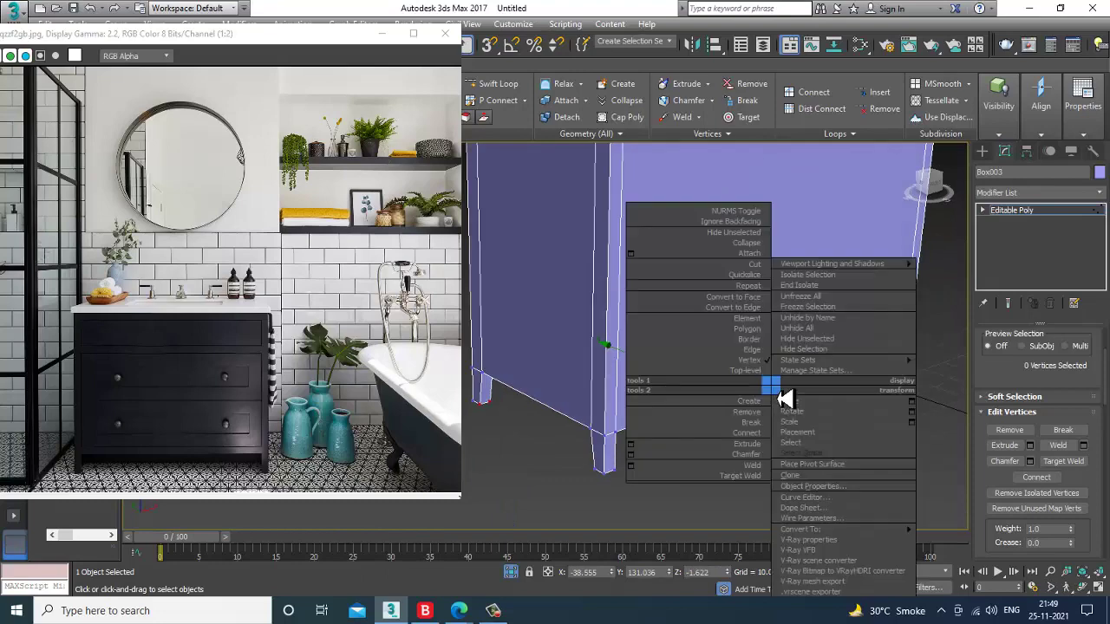
{"action": "left_click", "coordinate": [822, 297]}
{"action": "scroll", "coordinate": [840, 449], "scroll_direction": "down", "scroll_amount": 8}
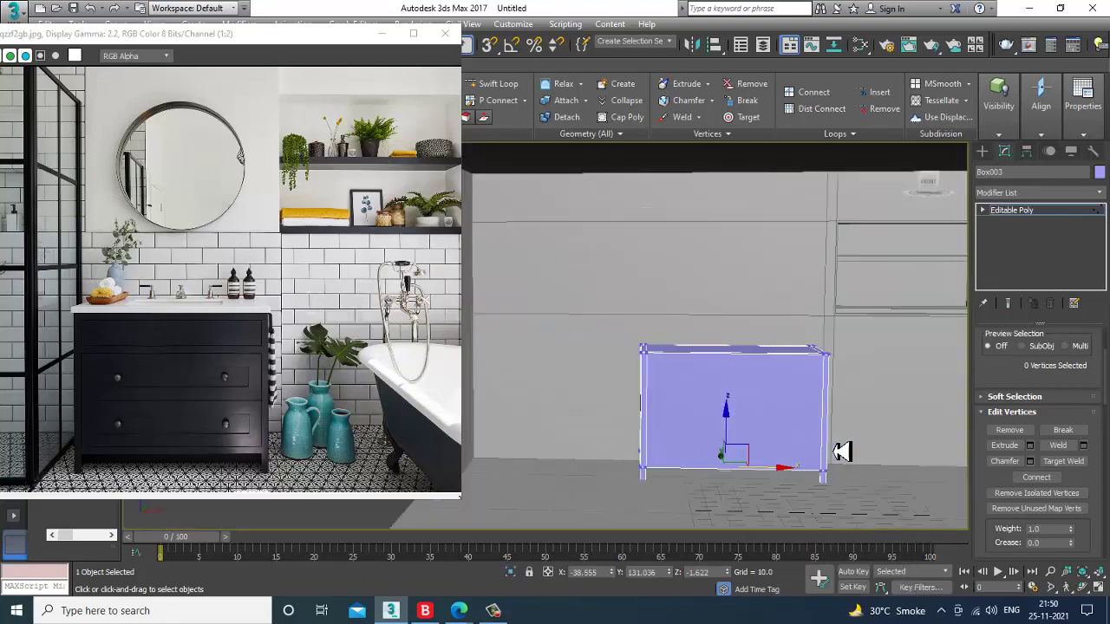
{"action": "scroll", "coordinate": [688, 448], "scroll_direction": "up", "scroll_amount": 5}
{"action": "middle_click_drag", "start_coordinate": [689, 448], "coordinate": [727, 415], "text": "alt"}
{"action": "key", "text": "alt+w"}
{"action": "right_click", "coordinate": [783, 240]}
{"action": "key", "text": "alt+w"}
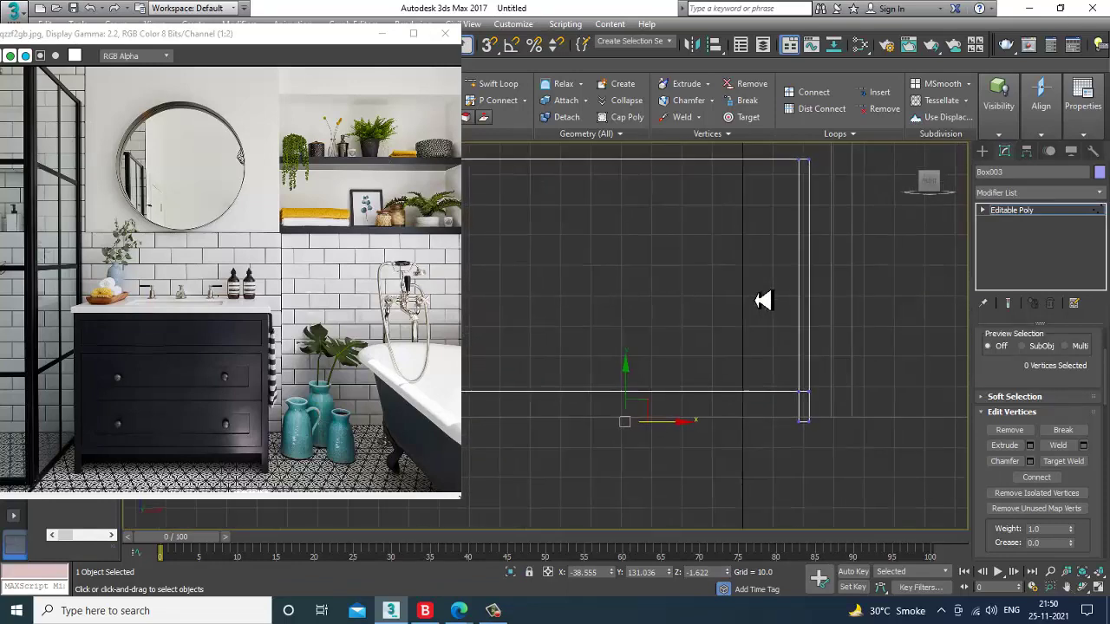
{"action": "scroll", "coordinate": [638, 427], "scroll_direction": "down", "scroll_amount": 3}
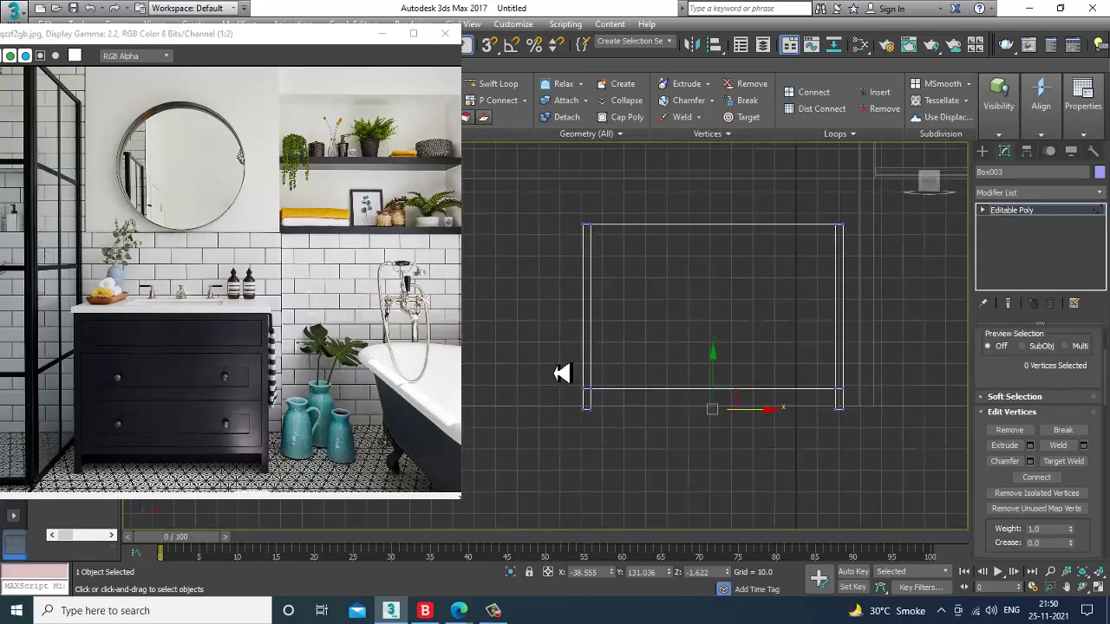
{"action": "left_click_drag", "start_coordinate": [868, 408], "coordinate": [863, 400]}
{"action": "left_click_drag", "start_coordinate": [718, 368], "coordinate": [719, 375]}
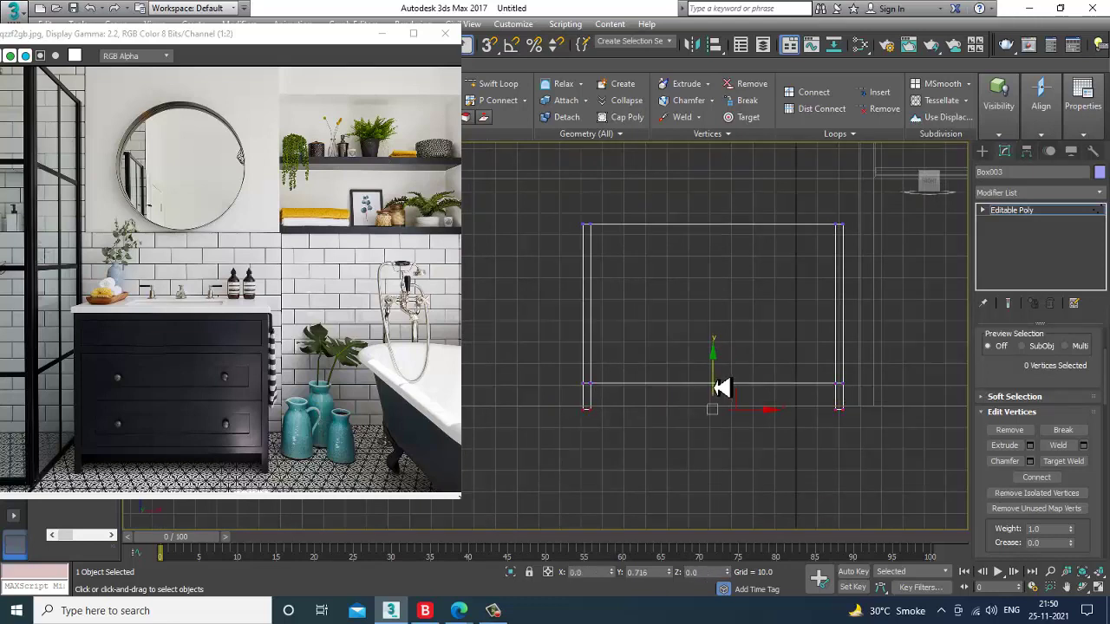
{"action": "key", "text": "alt+w"}
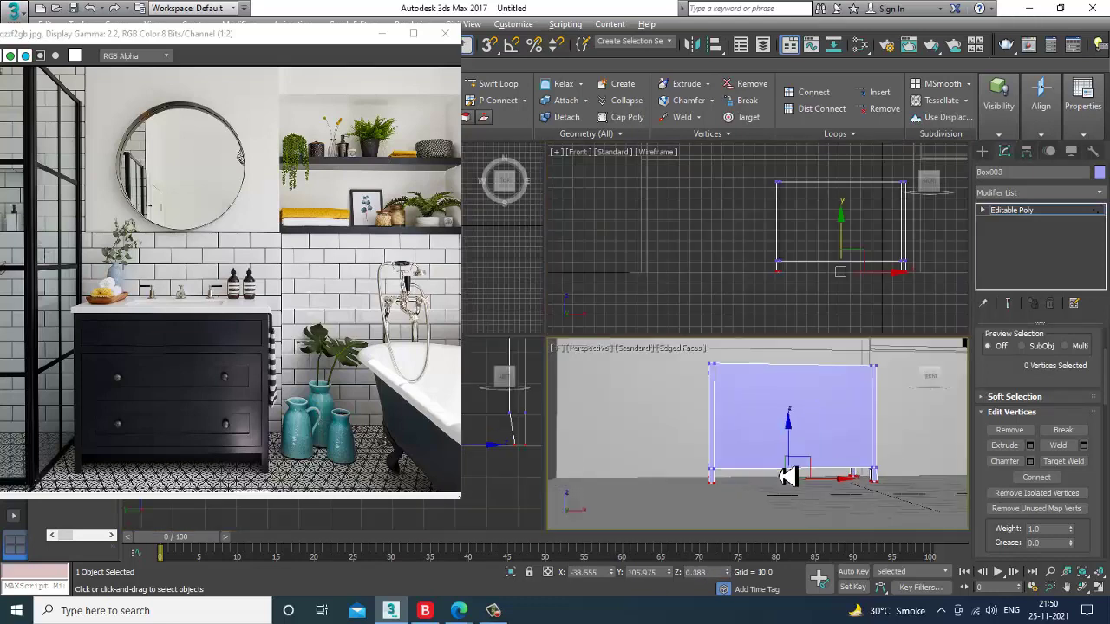
{"action": "middle_click", "coordinate": [787, 474]}
{"action": "key", "text": "alt+w"}
{"action": "middle_click_drag", "start_coordinate": [756, 423], "coordinate": [772, 450], "text": "alt"}
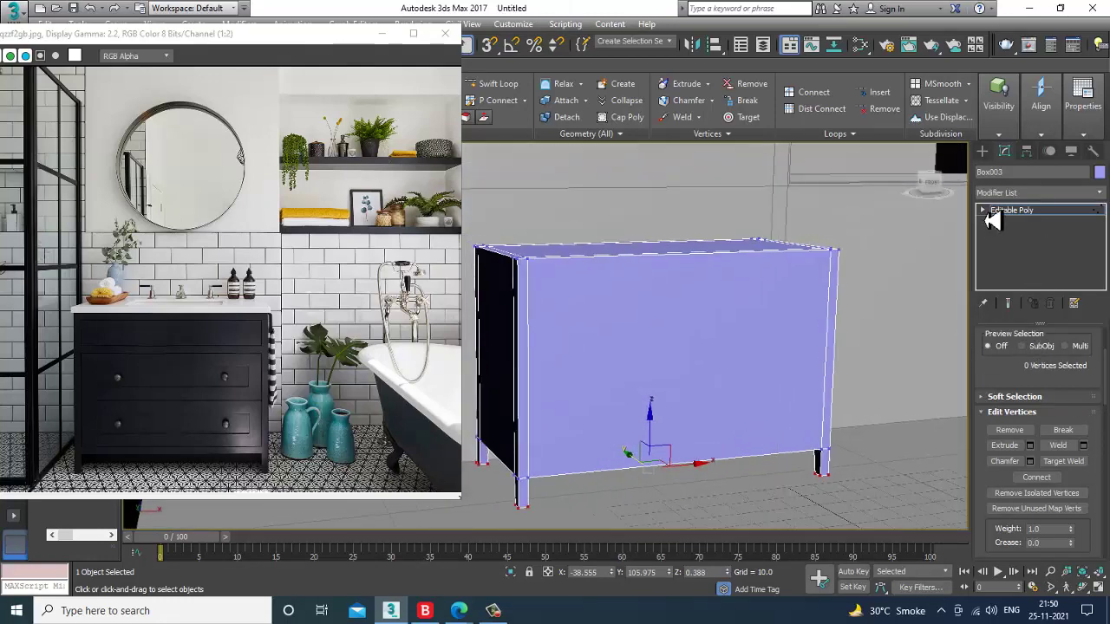
- Insert six horizontal edge loops around the cabinet with Swift Loop to lay out the drawer fronts and rails
{"action": "middle_click_drag", "start_coordinate": [624, 361], "coordinate": [696, 364]}
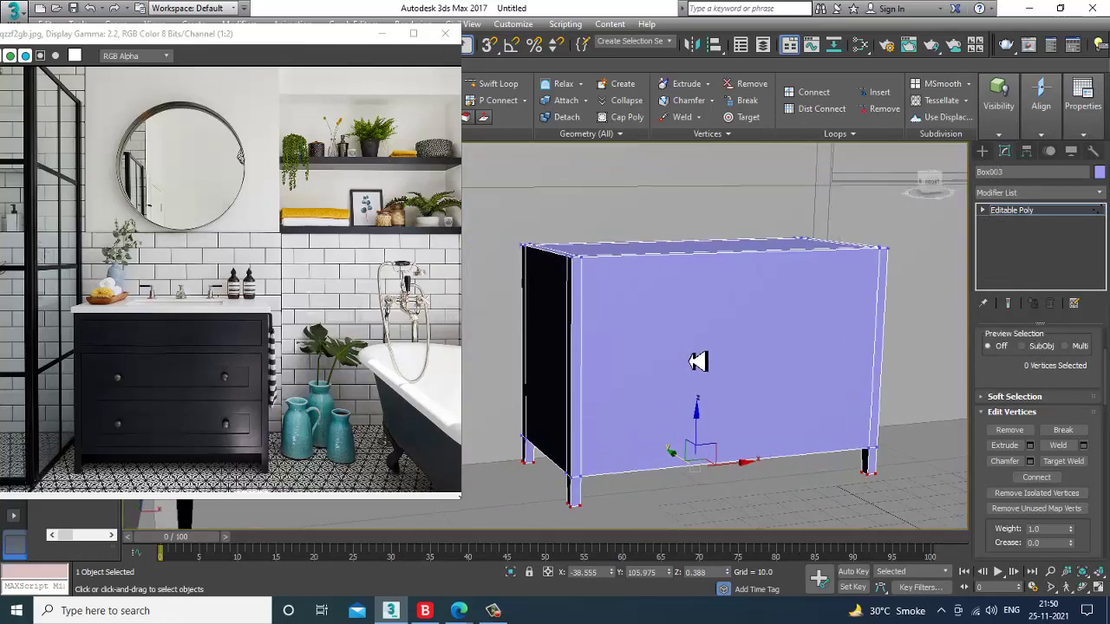
{"action": "key", "text": "2"}
{"action": "left_click", "coordinate": [493, 83]}
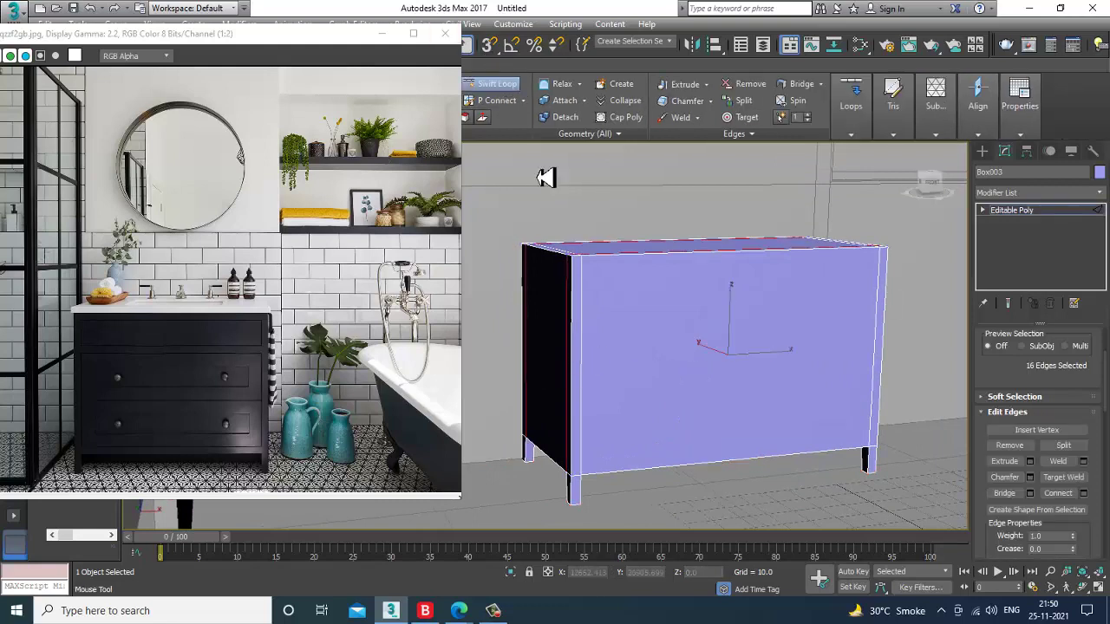
{"action": "left_click", "coordinate": [582, 271]}
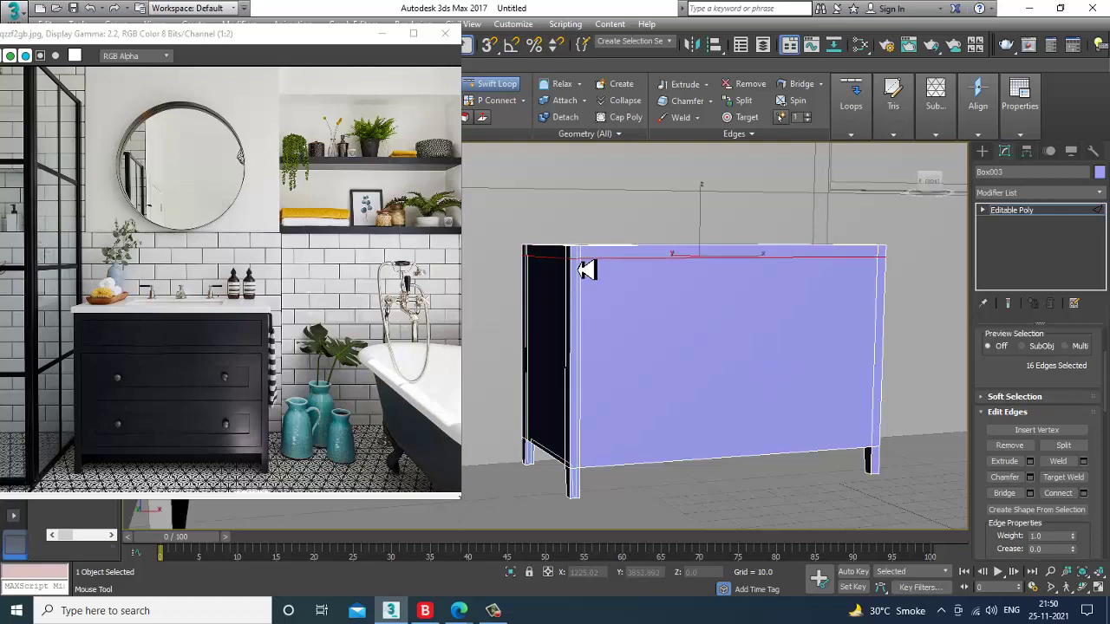
{"action": "left_click", "coordinate": [591, 313]}
{"action": "key", "text": "f"}
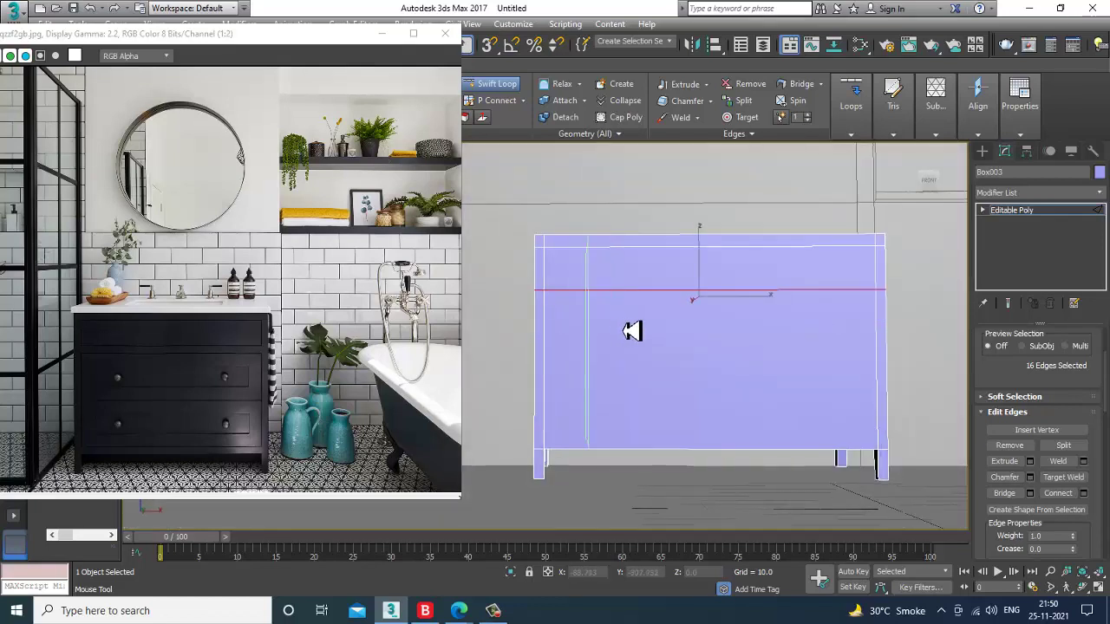
{"action": "key", "text": "p"}
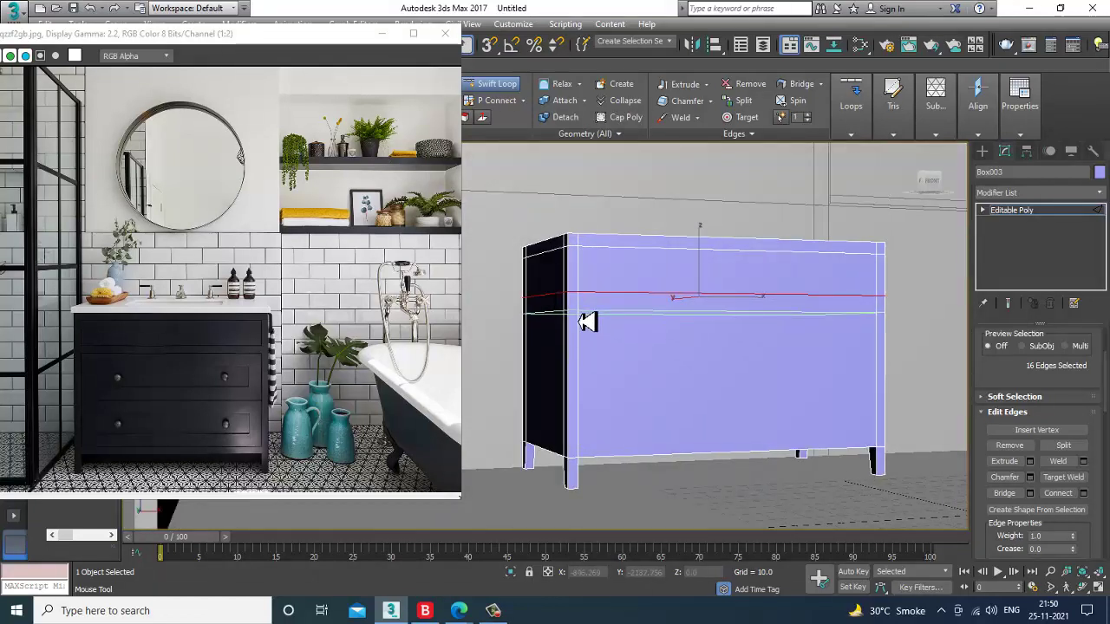
{"action": "left_click", "coordinate": [588, 317]}
{"action": "left_click", "coordinate": [597, 376]}
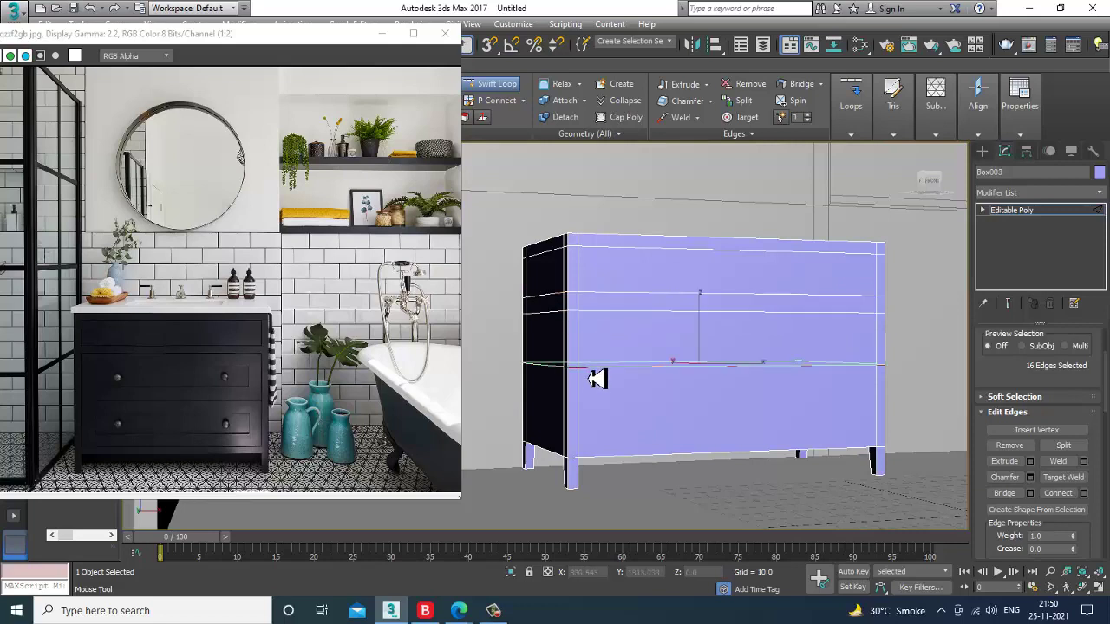
{"action": "left_click", "coordinate": [590, 392]}
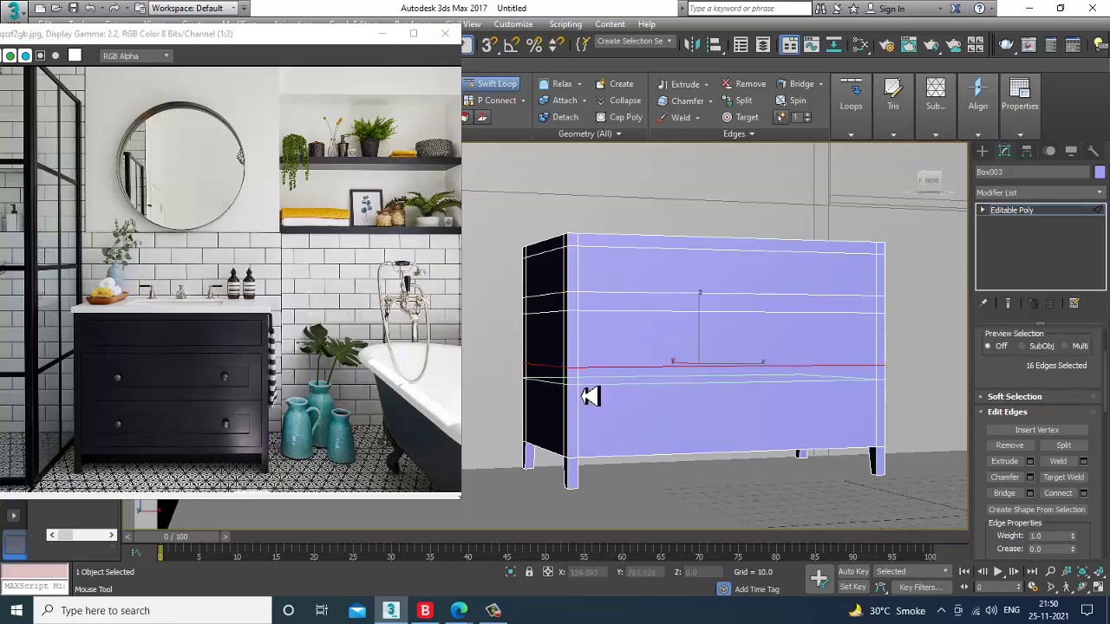
{"action": "left_click", "coordinate": [586, 438]}
{"action": "middle_click_drag", "start_coordinate": [833, 396], "coordinate": [808, 407], "text": "alt"}
{"action": "right_click", "coordinate": [808, 407]}
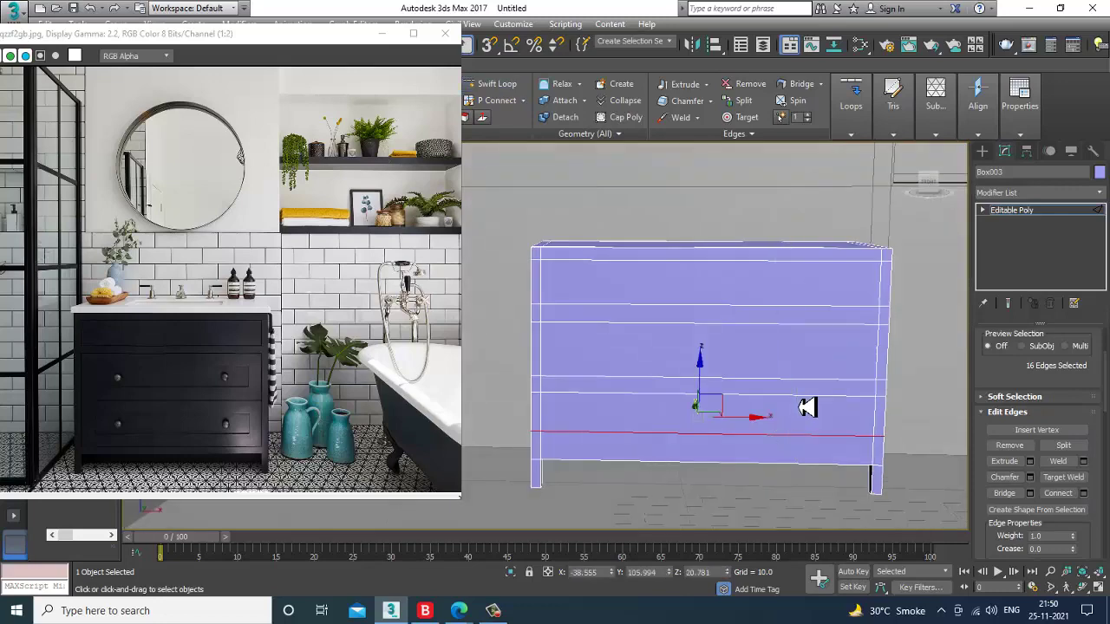
- Lower the middle pair of horizontal loops, the upper one to Z 38.9, and the loop above them to about Z 57.9
{"action": "key", "text": "alt+w"}
{"action": "right_click", "coordinate": [785, 258]}
{"action": "key", "text": "alt+w"}
{"action": "scroll", "coordinate": [685, 326], "scroll_direction": "up", "scroll_amount": 2}
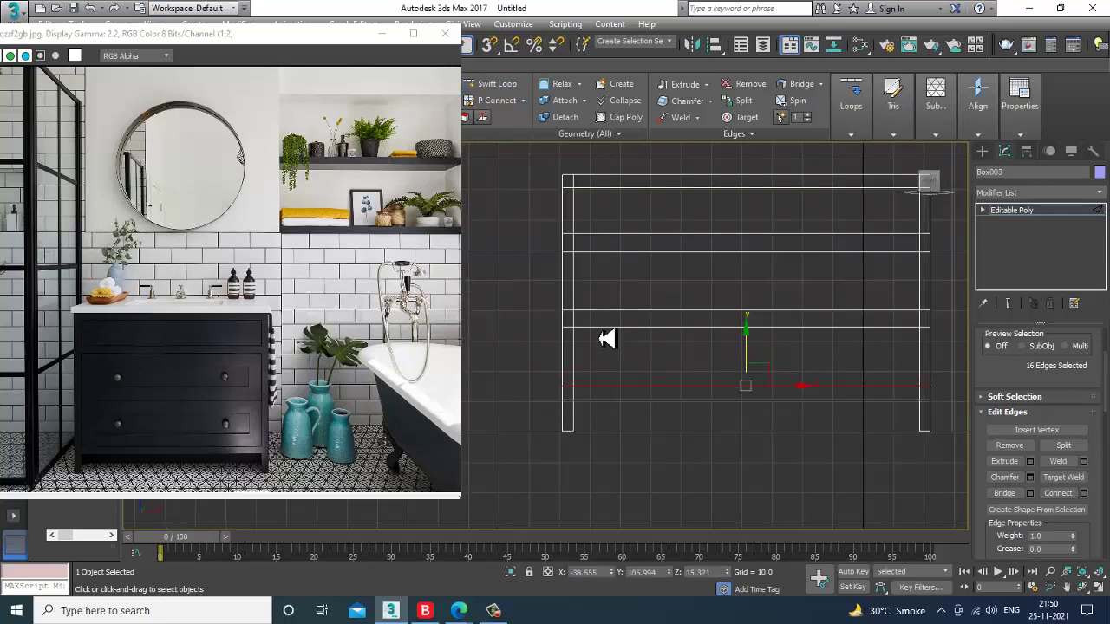
{"action": "left_click_drag", "start_coordinate": [770, 364], "coordinate": [754, 293]}
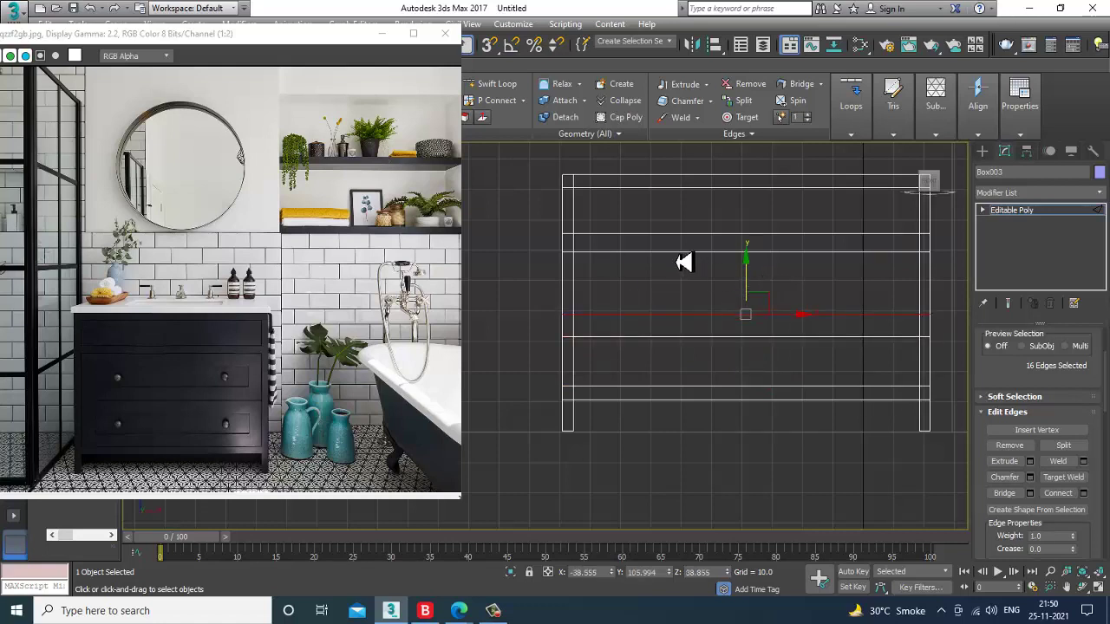
{"action": "double_click", "coordinate": [677, 254]}
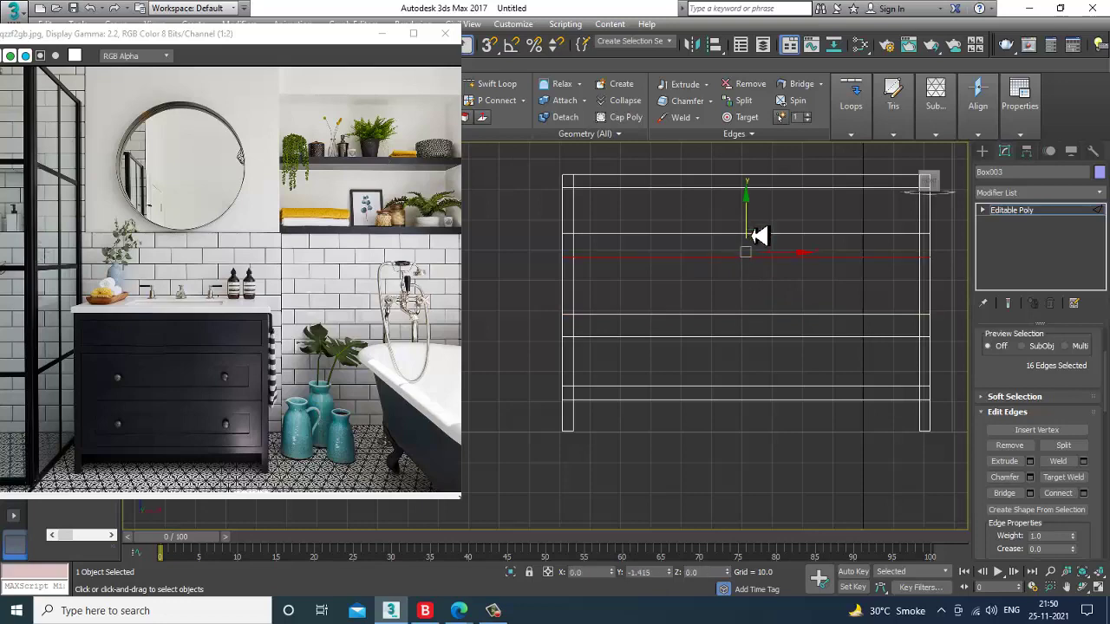
{"action": "middle_click_drag", "start_coordinate": [725, 303], "coordinate": [700, 318]}
{"action": "key", "text": "alt+w"}
{"action": "middle_click", "coordinate": [777, 381]}
{"action": "key", "text": "alt+w"}
{"action": "middle_click_drag", "start_coordinate": [716, 369], "coordinate": [752, 359], "text": "alt"}
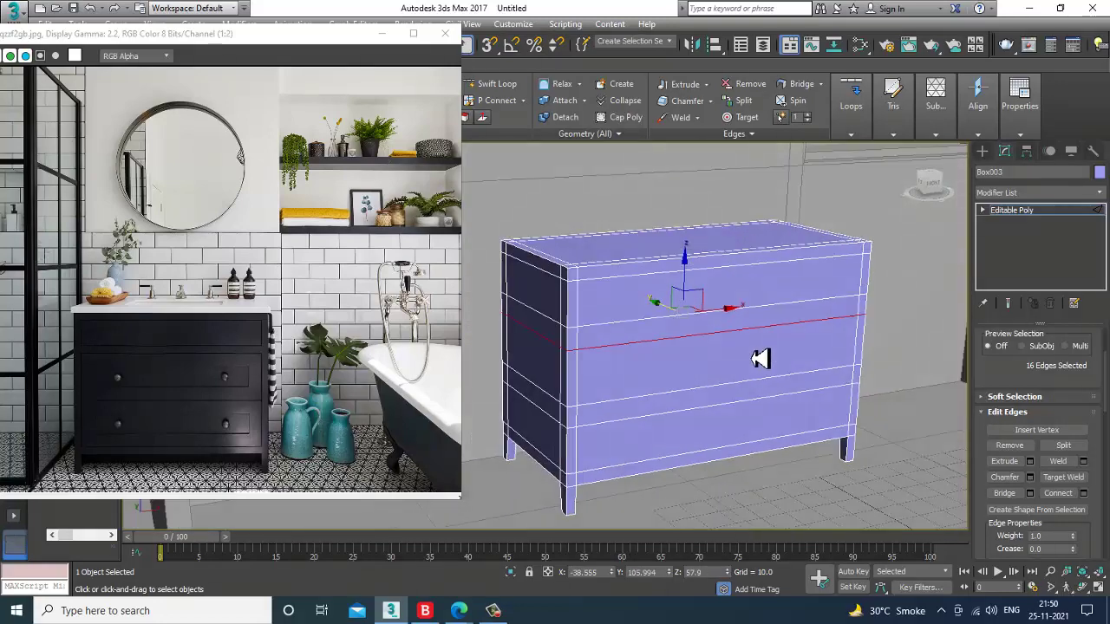
- Save the scene as bathroom_1 in the Bathroom folder inside November 2021 on drive D
{"action": "key", "text": "ctrl+s"}
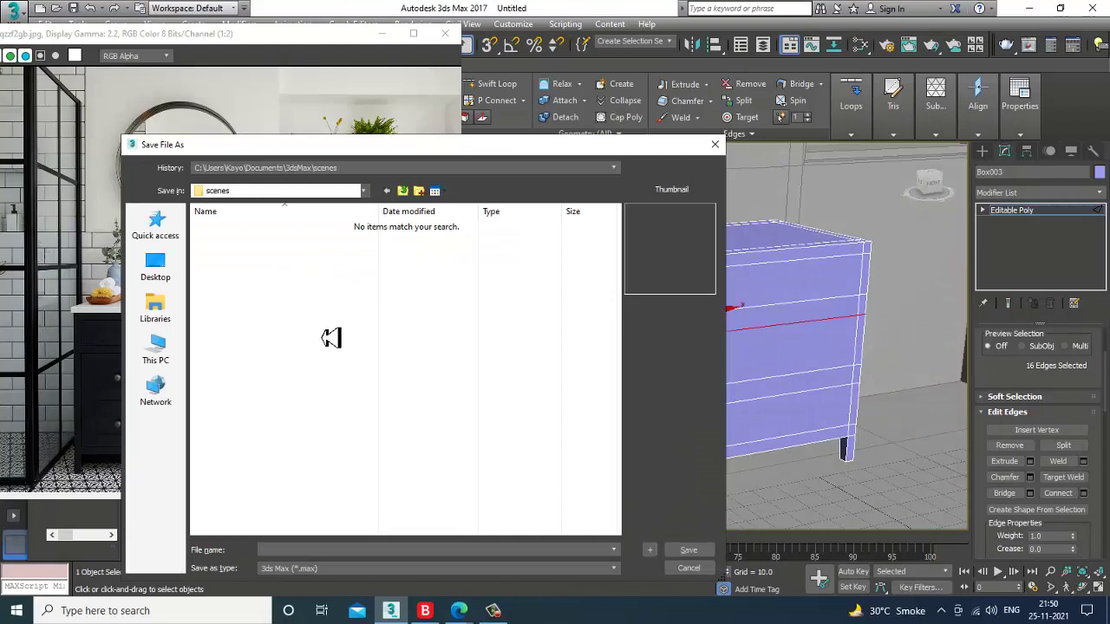
{"action": "left_click", "coordinate": [155, 352]}
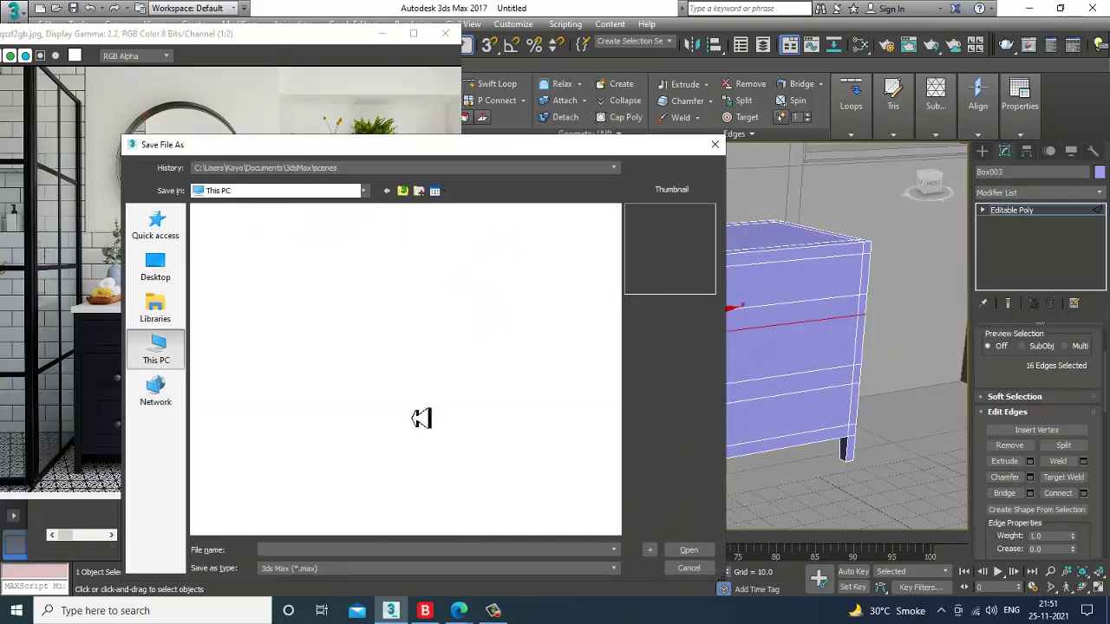
{"action": "double_click", "coordinate": [252, 235]}
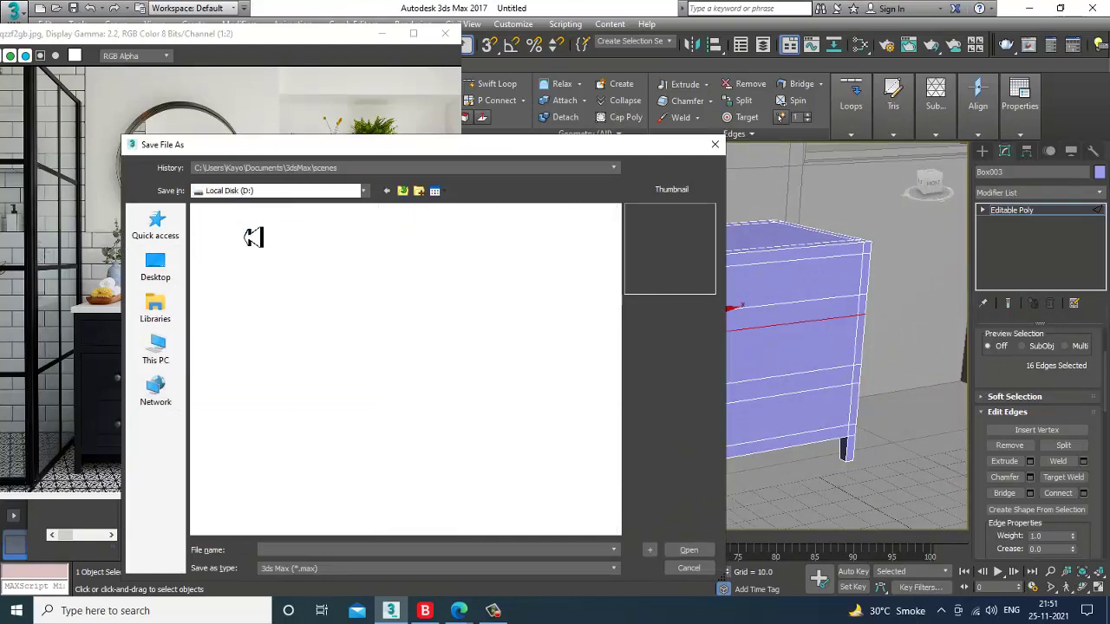
{"action": "scroll", "coordinate": [351, 271], "scroll_direction": "down", "scroll_amount": 2}
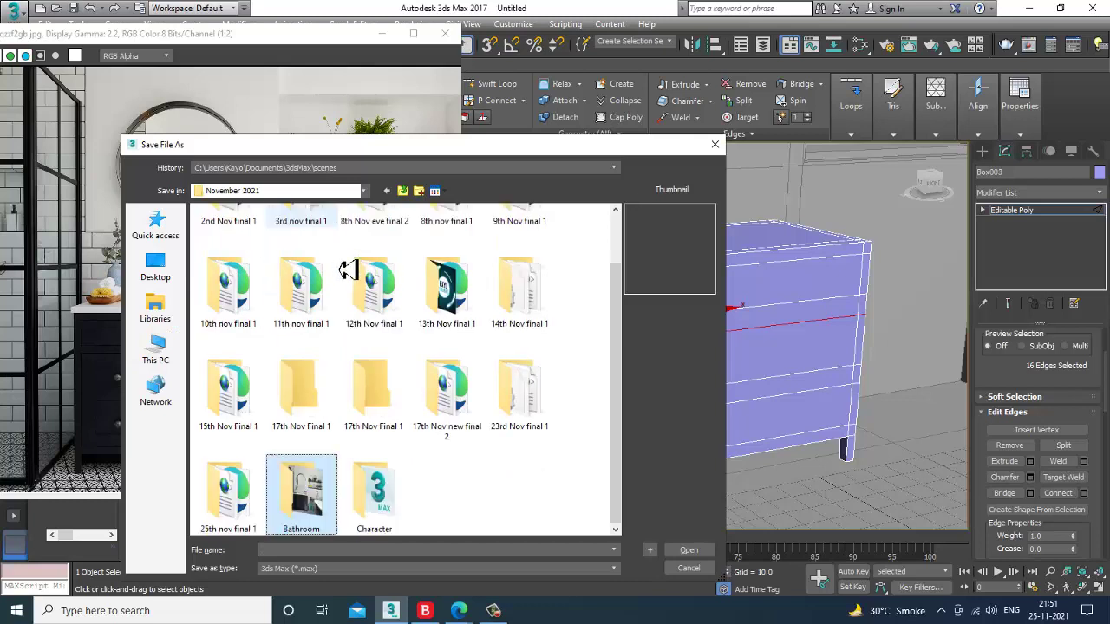
{"action": "double_click", "coordinate": [304, 494]}
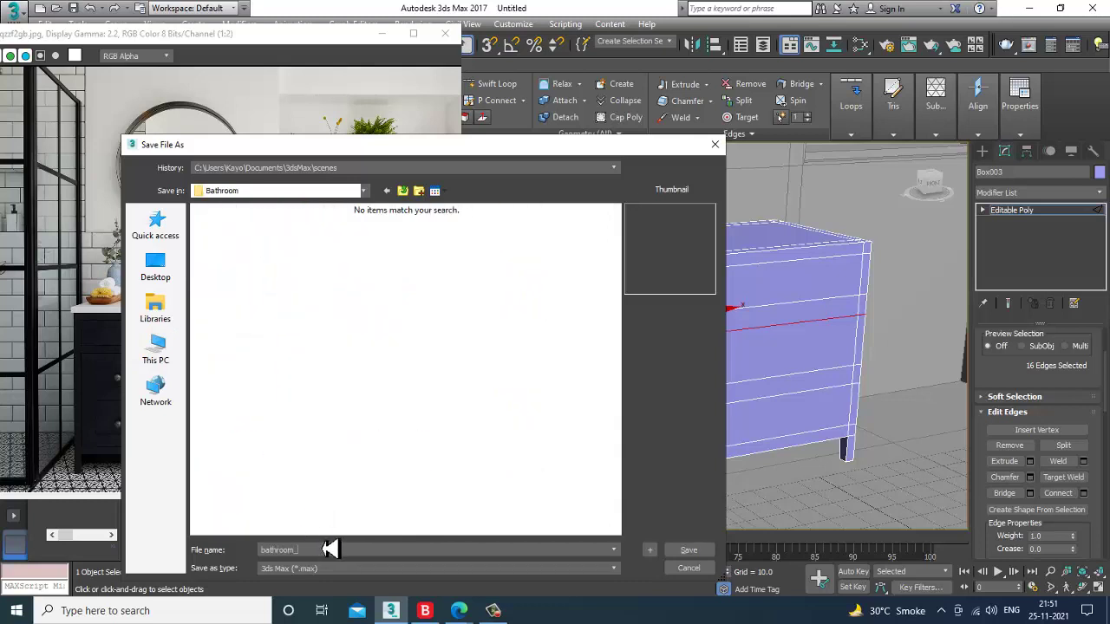
{"action": "key", "text": "Return"}
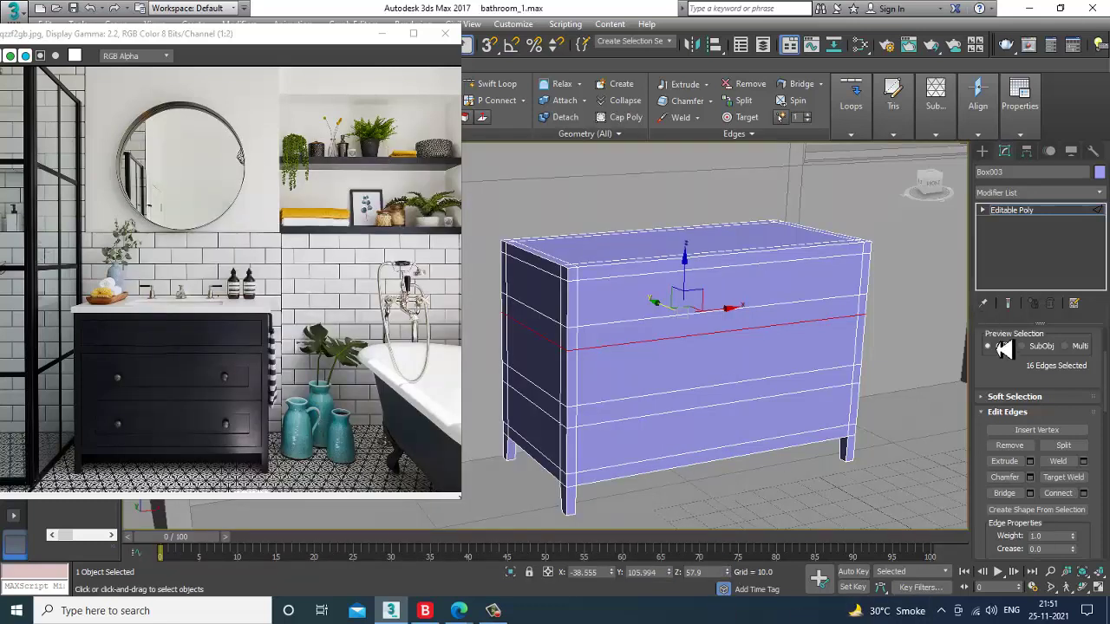
- Inset the cabinet's top drawer front polygon by 0.319 to form a thin border
{"action": "key", "text": "4"}
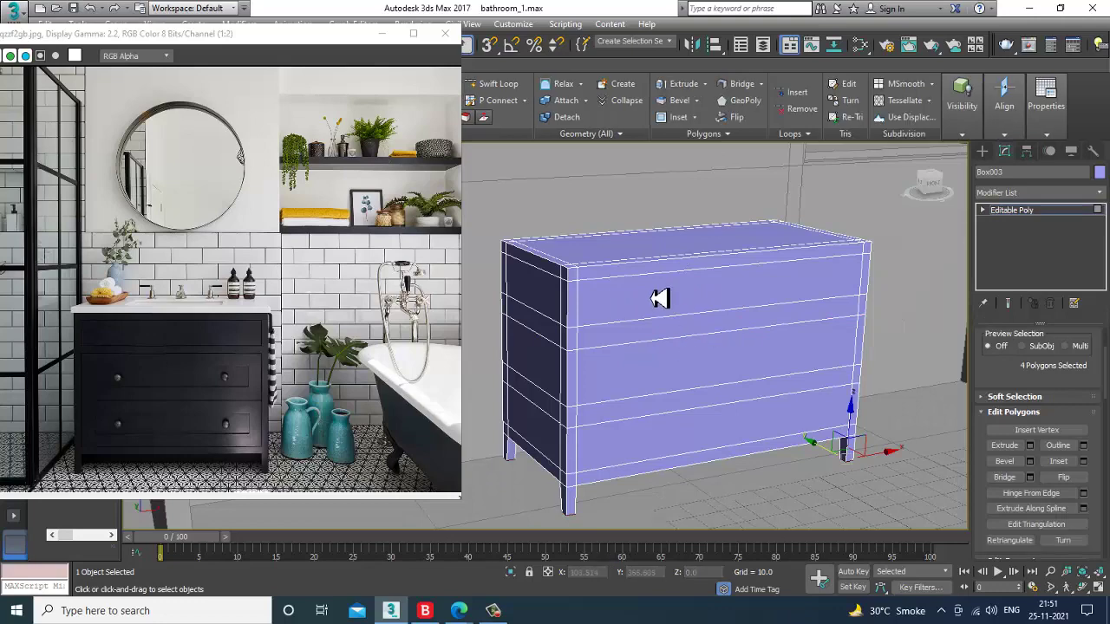
{"action": "left_click", "coordinate": [694, 325]}
{"action": "scroll", "coordinate": [702, 334], "scroll_direction": "up", "scroll_amount": 3}
{"action": "left_click", "coordinate": [1085, 463]}
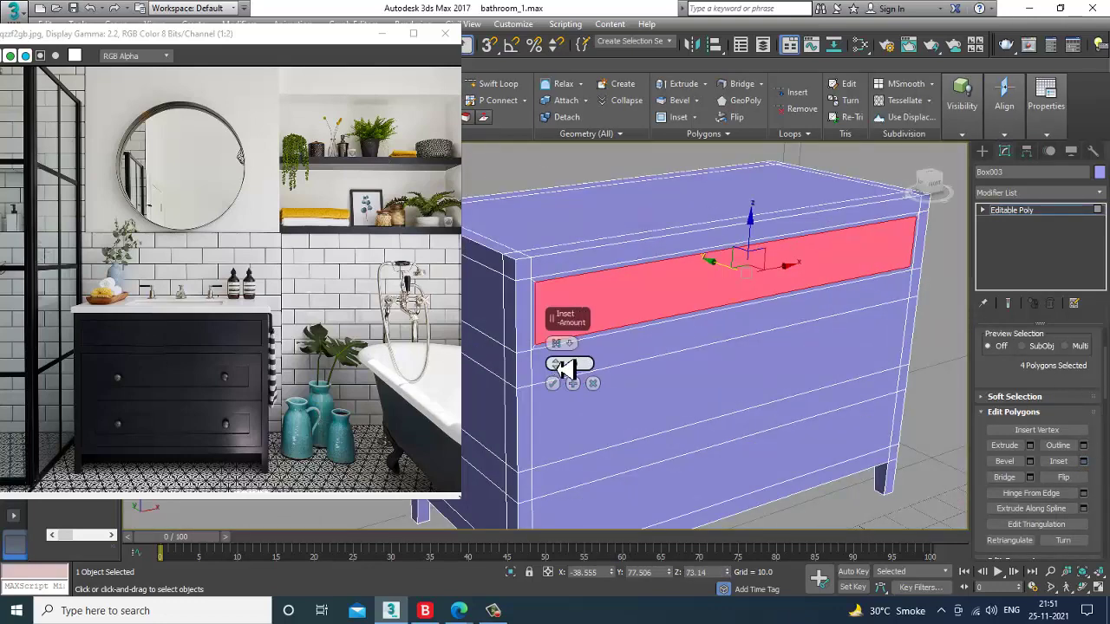
{"action": "left_click_drag", "start_coordinate": [560, 371], "coordinate": [560, 372]}
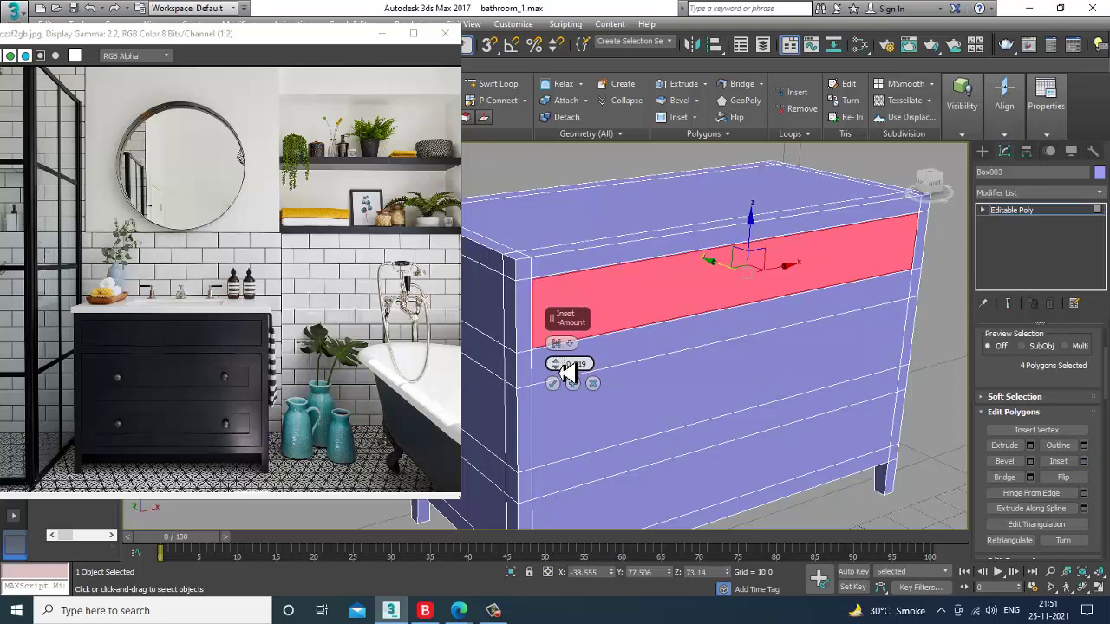
{"action": "left_click", "coordinate": [555, 384]}
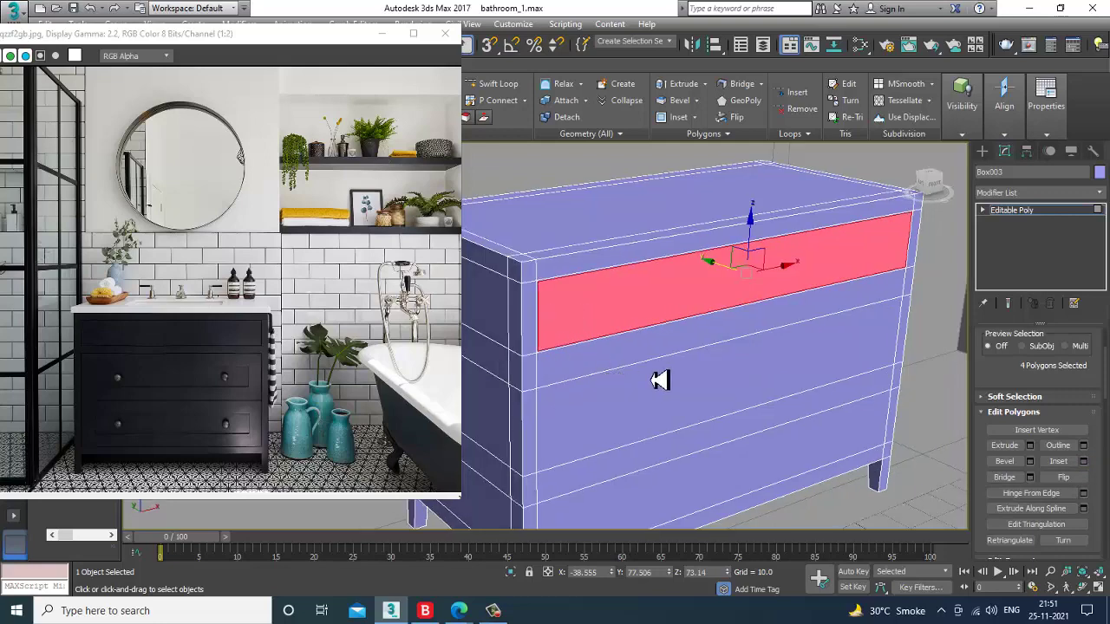
- Insert an edge loop with Swift Loop within the thin inset border around the top drawer front
{"action": "scroll", "coordinate": [660, 381], "scroll_direction": "up", "scroll_amount": 6}
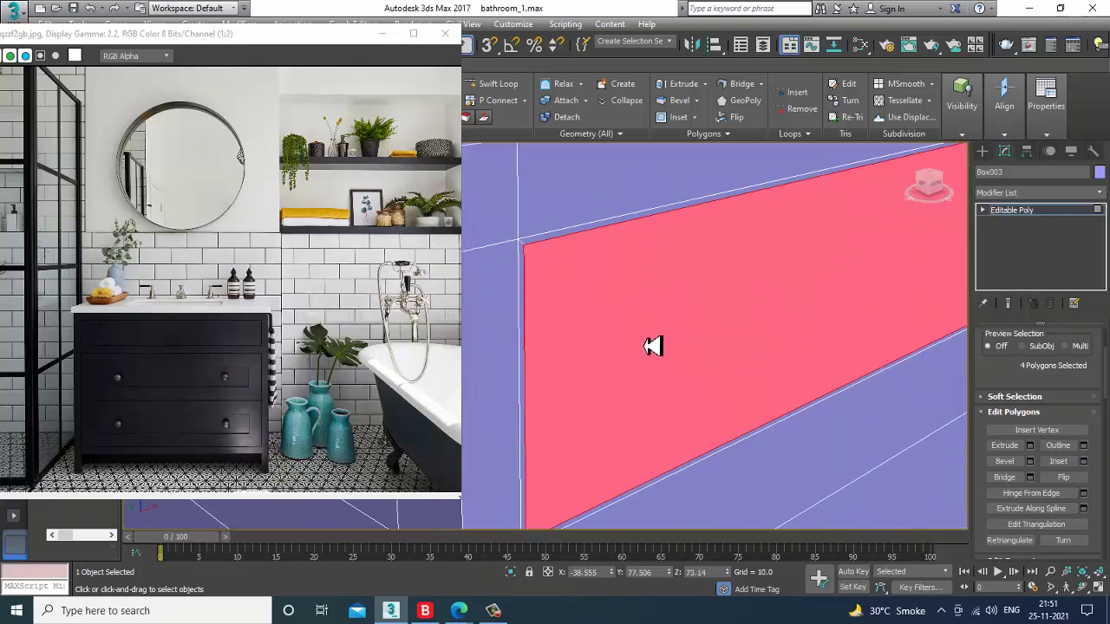
{"action": "left_click", "coordinate": [492, 84]}
{"action": "scroll", "coordinate": [564, 305], "scroll_direction": "up", "scroll_amount": 2}
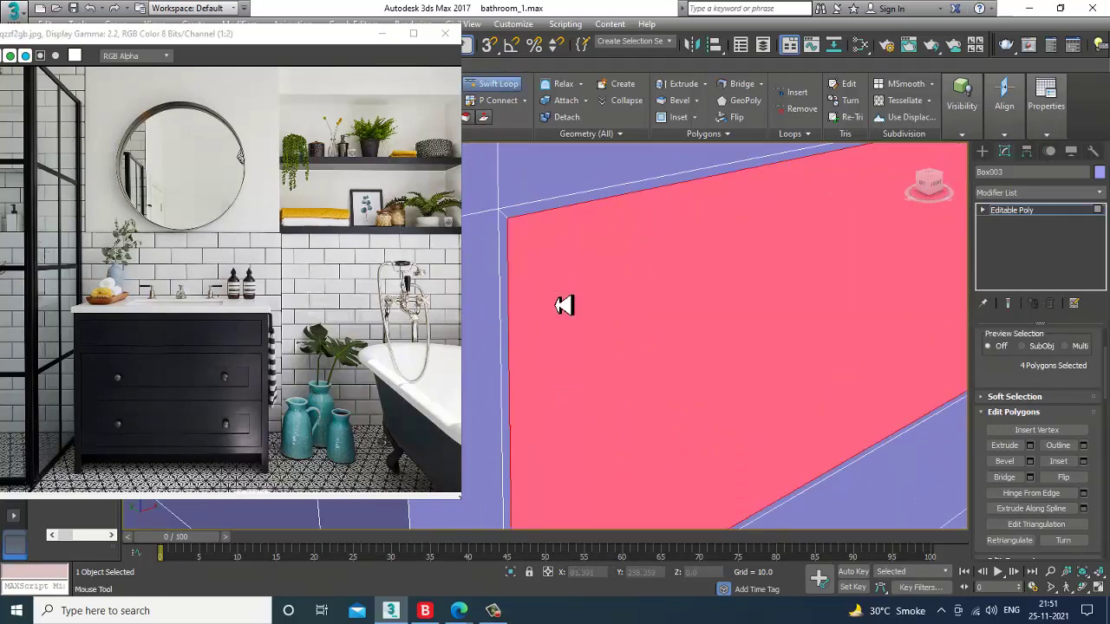
{"action": "right_click", "coordinate": [506, 224]}
{"action": "middle_click_drag", "start_coordinate": [637, 347], "coordinate": [664, 372], "text": "alt"}
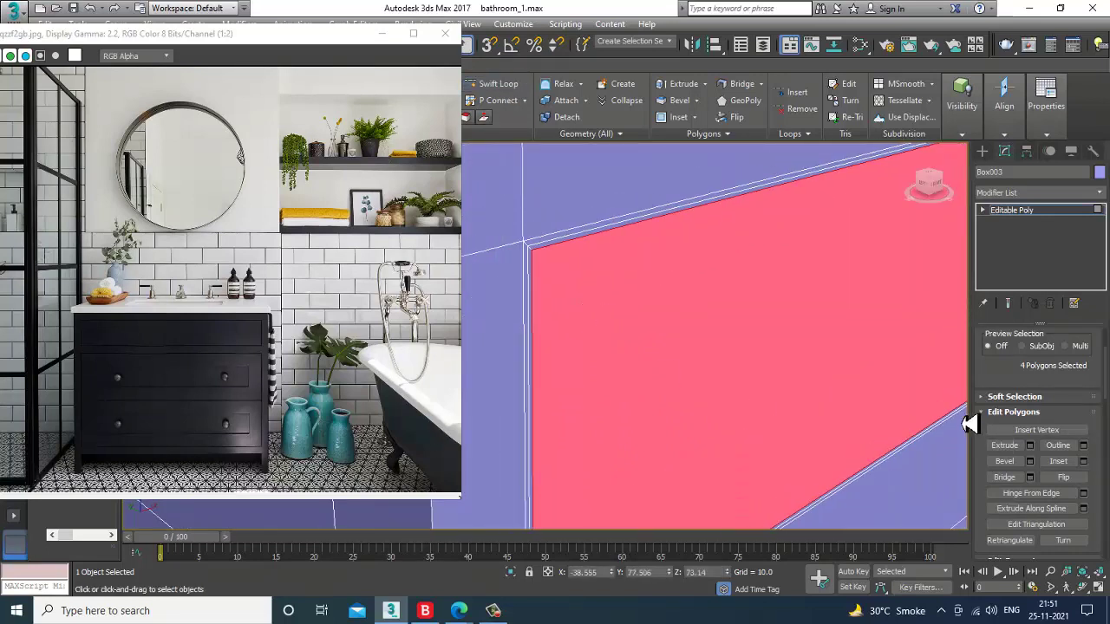
- Extrude the top drawer's border loop inward with height -0.083 and width 0.139 to cut a groove
{"action": "key", "text": "2"}
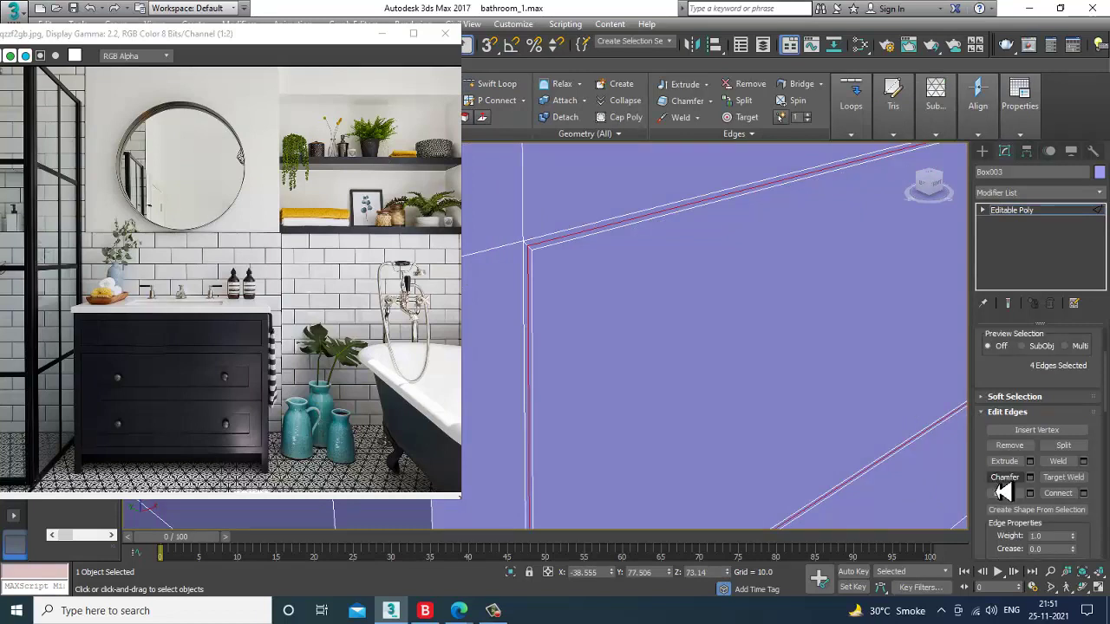
{"action": "left_click", "coordinate": [1031, 462]}
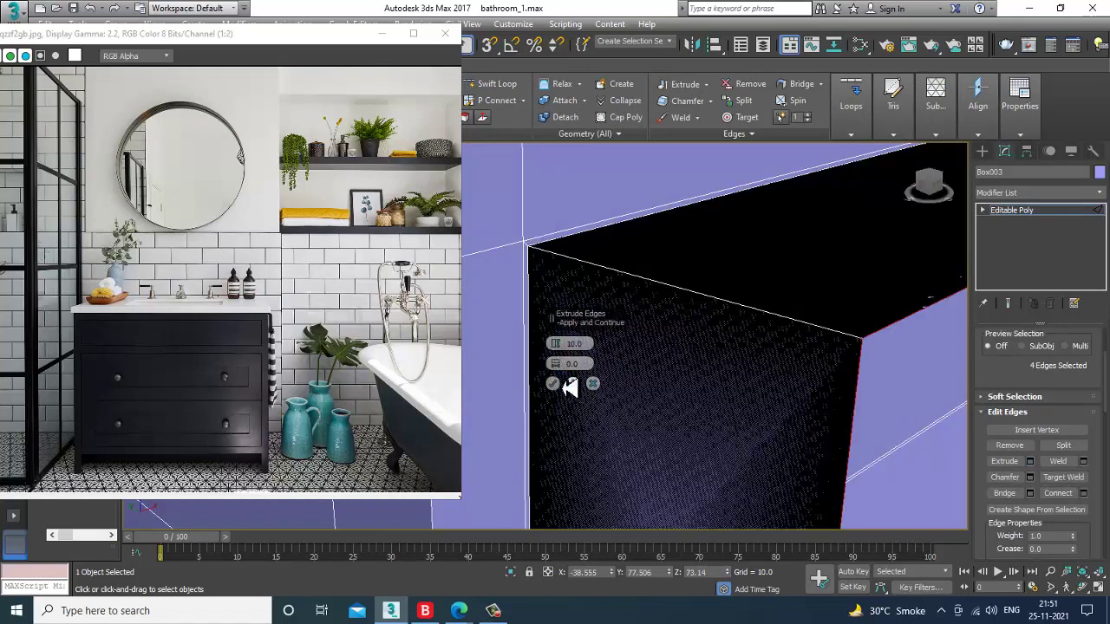
{"action": "left_click_drag", "start_coordinate": [573, 345], "coordinate": [584, 404]}
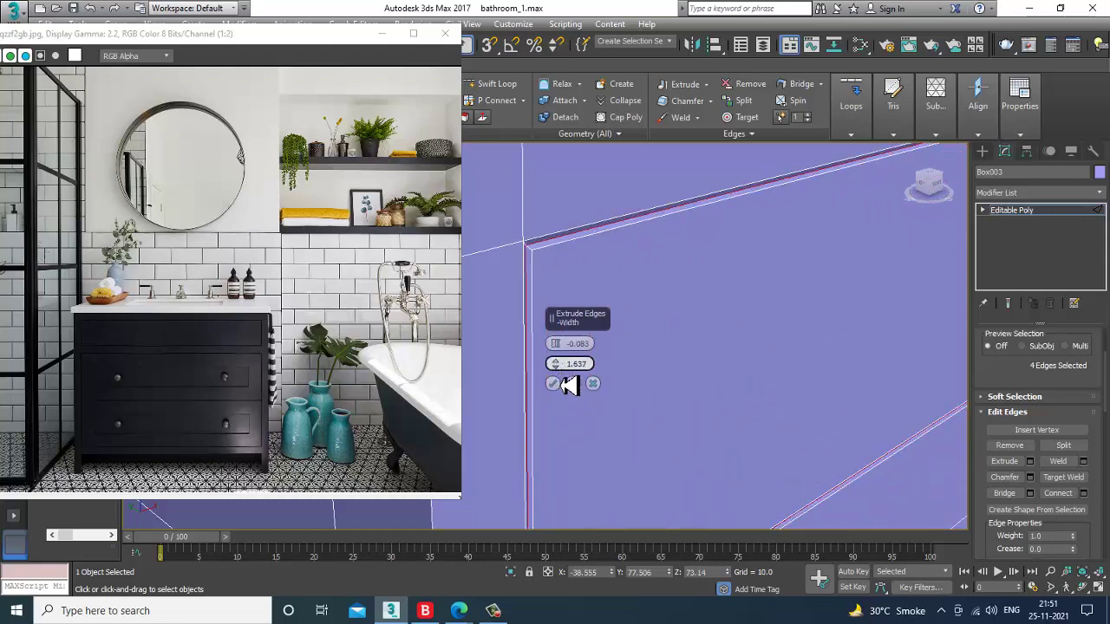
{"action": "left_click_drag", "start_coordinate": [562, 349], "coordinate": [568, 351]}
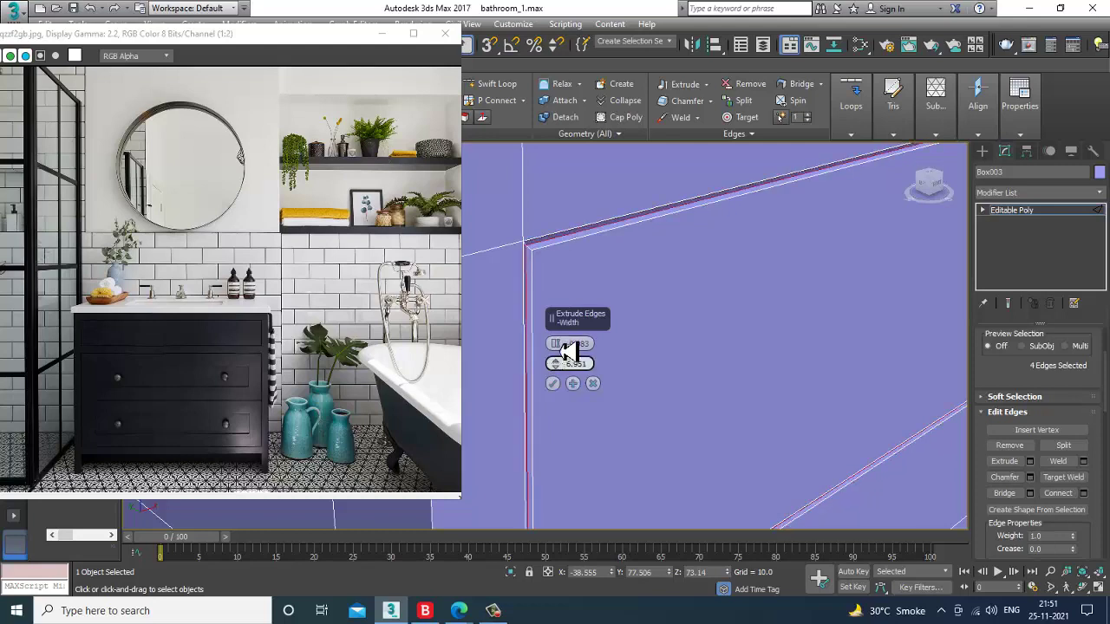
{"action": "left_click_drag", "start_coordinate": [564, 280], "coordinate": [573, 545]}
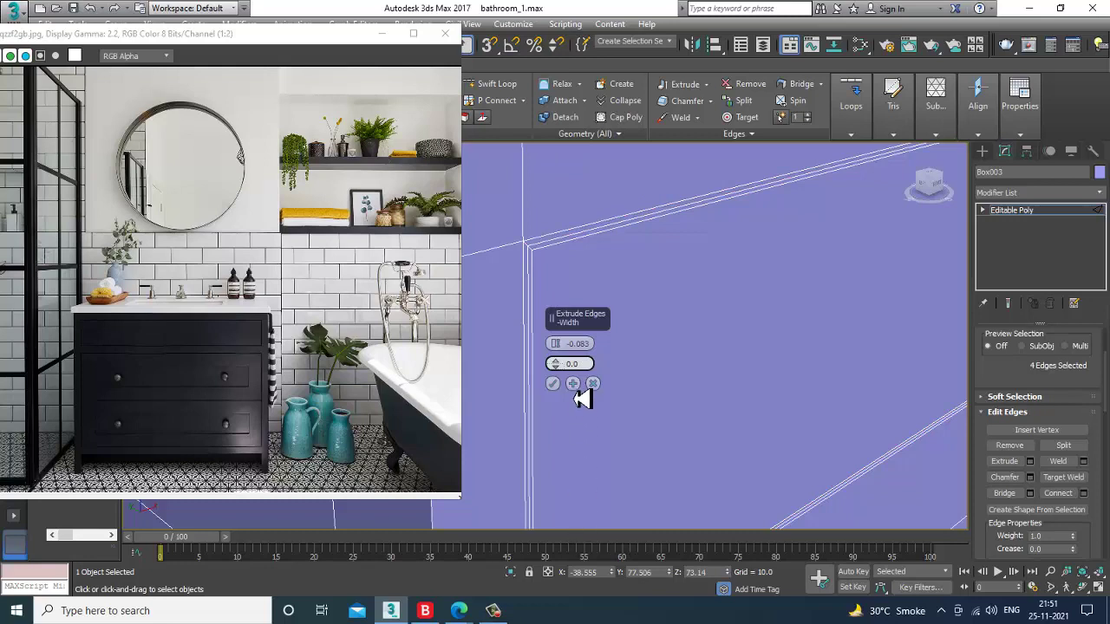
{"action": "mouse_move", "coordinate": [581, 399]}
{"action": "left_mouse_down"}
{"action": "mouse_move", "coordinate": [578, 377]}
{"action": "mouse_move", "coordinate": [581, 388]}
{"action": "left_mouse_up"}
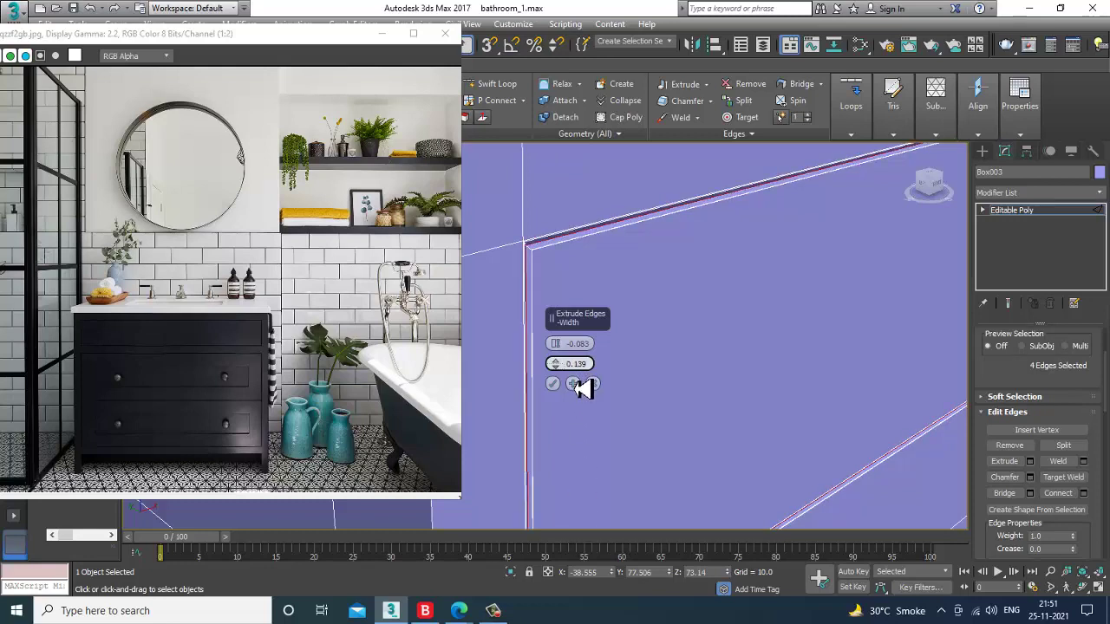
{"action": "left_click", "coordinate": [554, 384]}
- Inset the middle drawer front polygon by 0.319
{"action": "scroll", "coordinate": [695, 416], "scroll_direction": "down", "scroll_amount": 4}
{"action": "middle_click_drag", "start_coordinate": [695, 417], "coordinate": [726, 374], "text": "alt"}
{"action": "scroll", "coordinate": [700, 404], "scroll_direction": "down", "scroll_amount": 2}
{"action": "scroll", "coordinate": [733, 373], "scroll_direction": "down", "scroll_amount": 4}
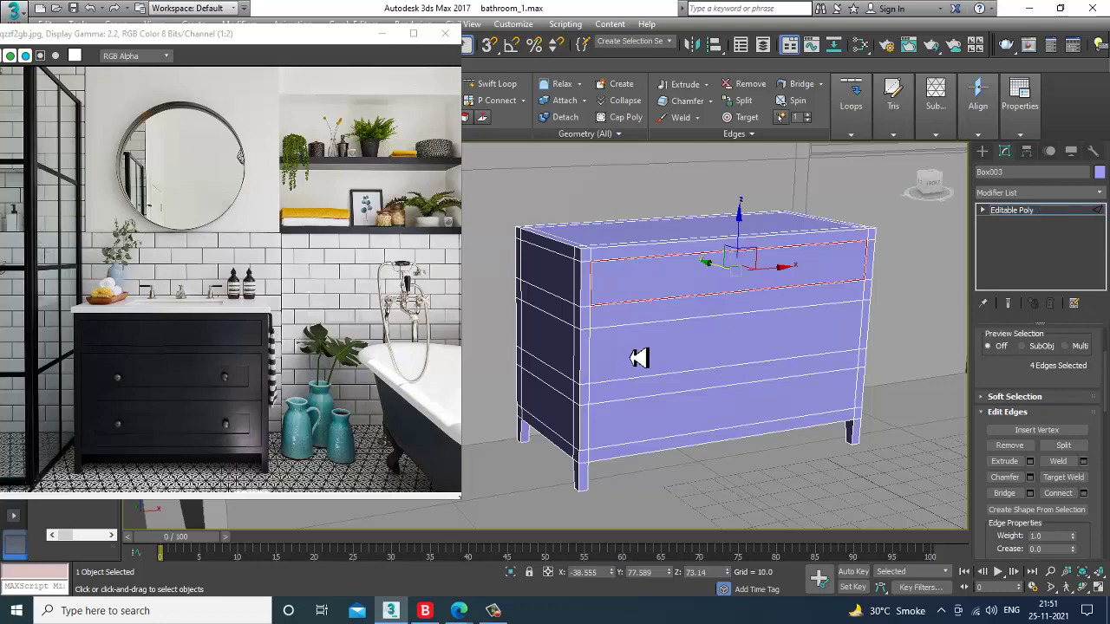
{"action": "scroll", "coordinate": [639, 358], "scroll_direction": "up", "scroll_amount": 3}
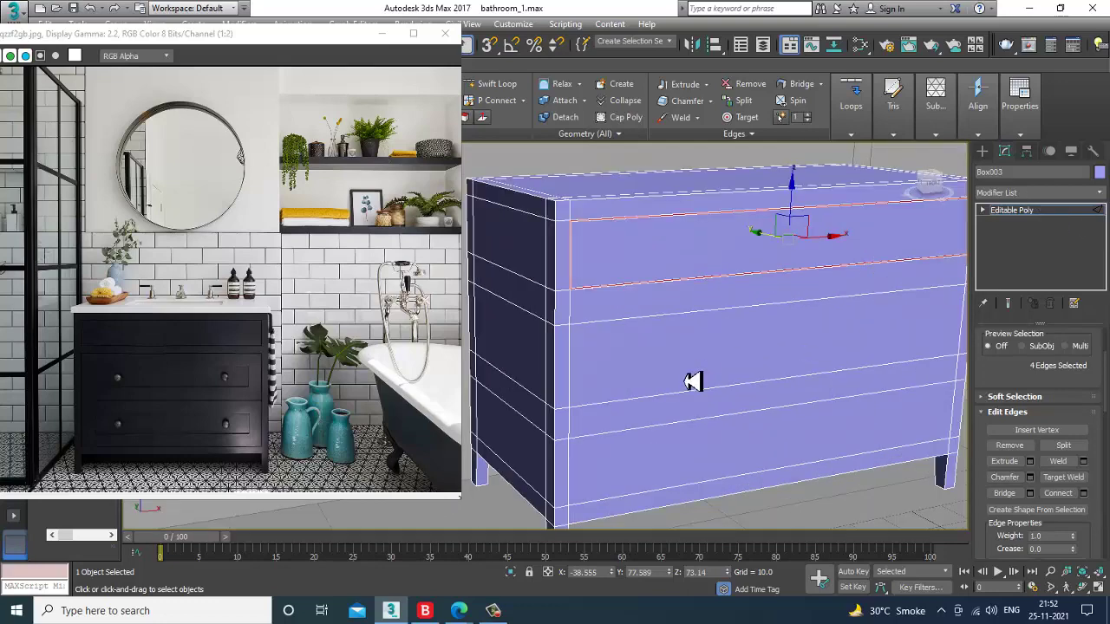
{"action": "key", "text": "4"}
{"action": "left_click", "coordinate": [664, 374]}
{"action": "left_click", "coordinate": [1084, 461]}
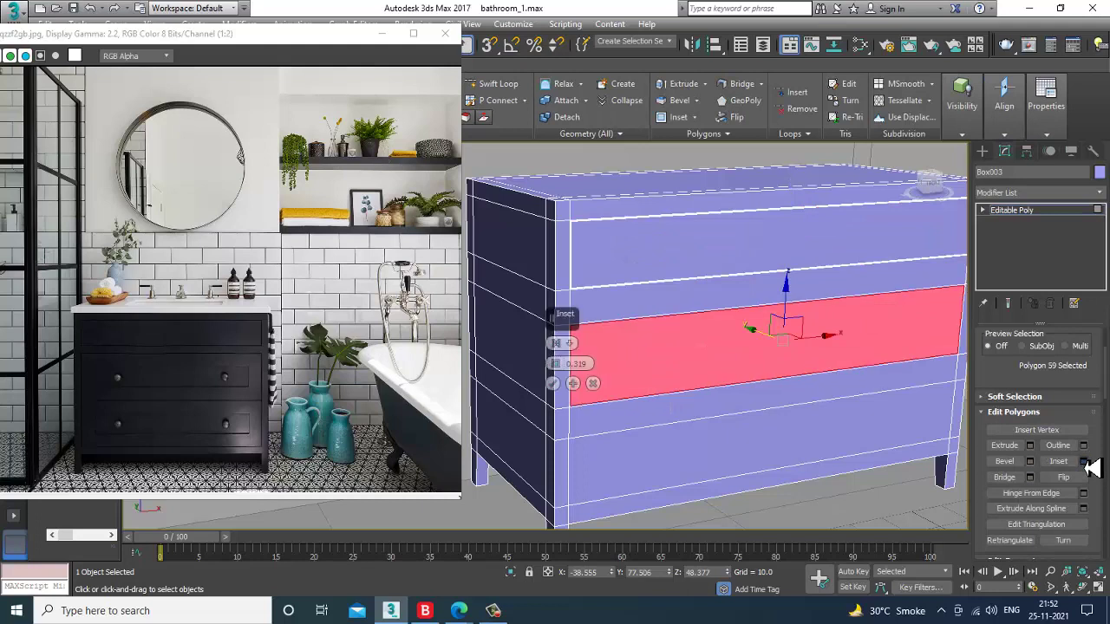
{"action": "left_click", "coordinate": [555, 383]}
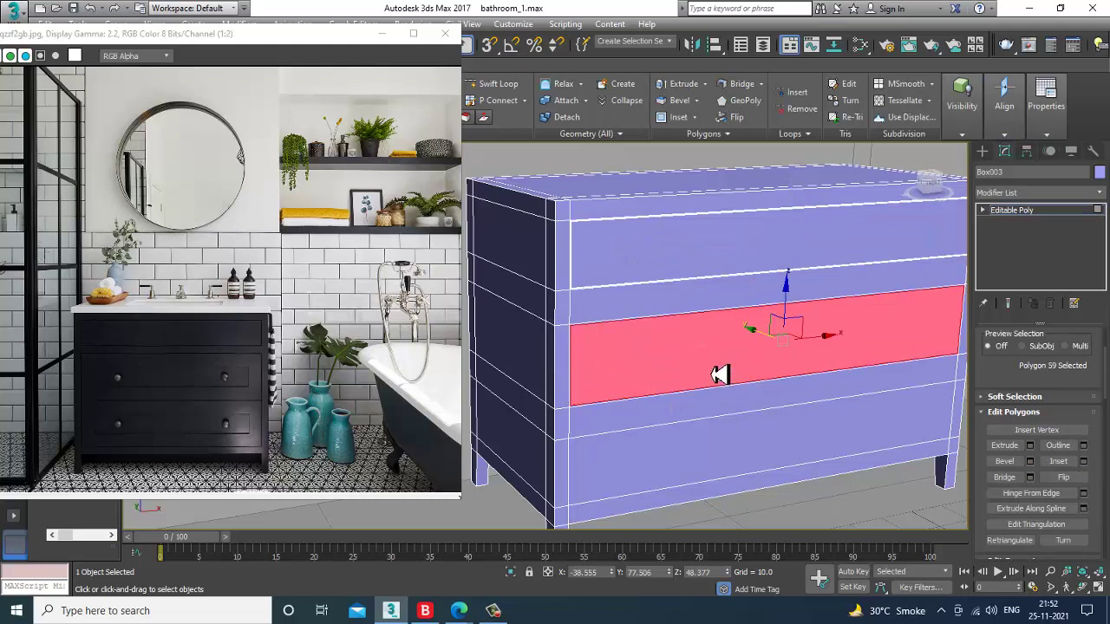
- Inset the middle drawer front a second time by 3.862 to create a wide frame
{"action": "left_click", "coordinate": [1082, 462]}
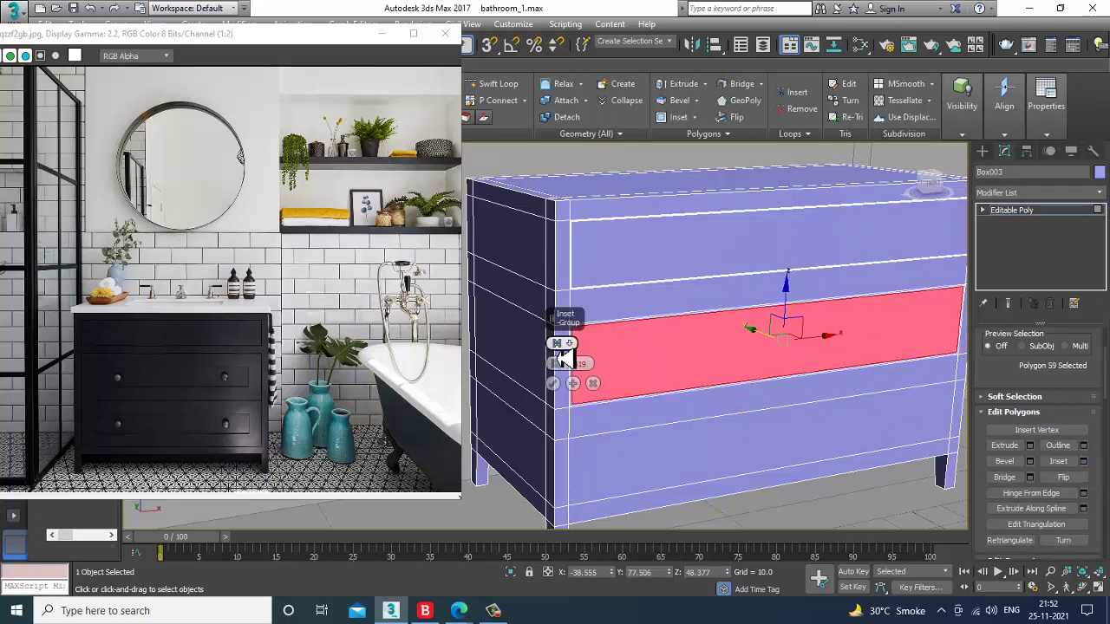
{"action": "mouse_move", "coordinate": [565, 353]}
{"action": "left_mouse_down"}
{"action": "mouse_move", "coordinate": [564, 364]}
{"action": "mouse_move", "coordinate": [562, 351]}
{"action": "left_mouse_up"}
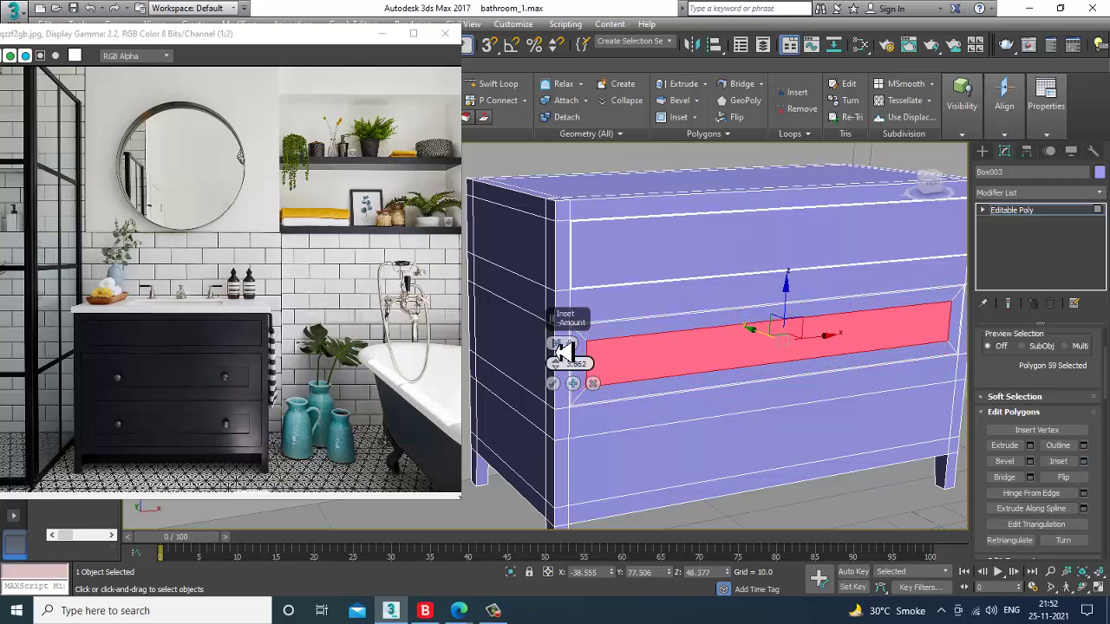
{"action": "left_click", "coordinate": [555, 383]}
- Extrude the middle drawer's inner panel and push it back to Y 78.352 so it is recessed
{"action": "scroll", "coordinate": [631, 371], "scroll_direction": "up", "scroll_amount": 5}
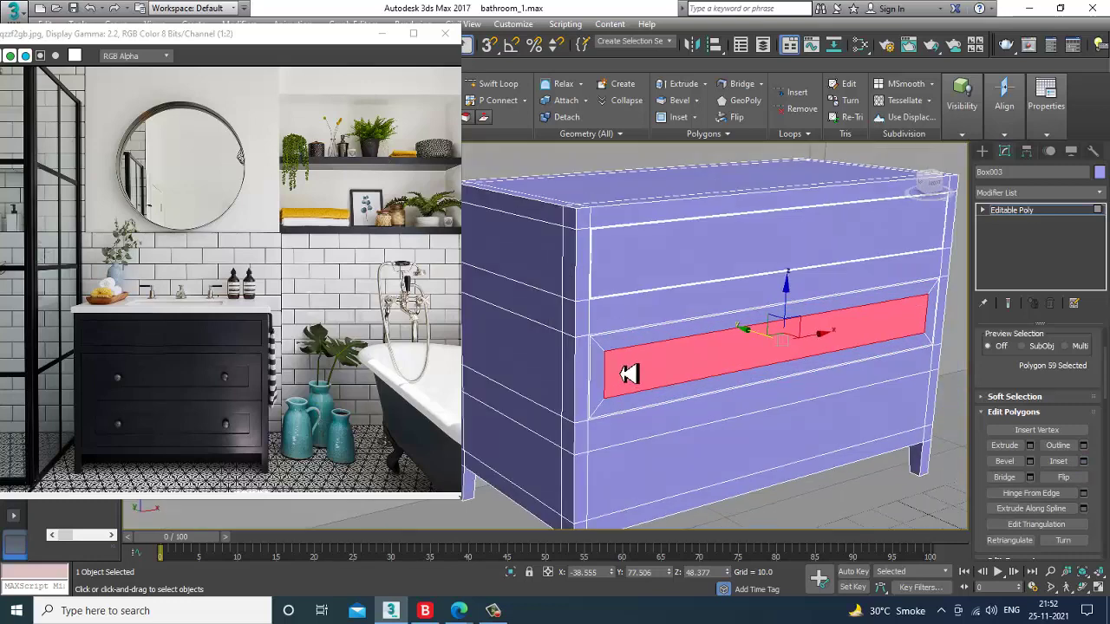
{"action": "left_click", "coordinate": [1031, 447]}
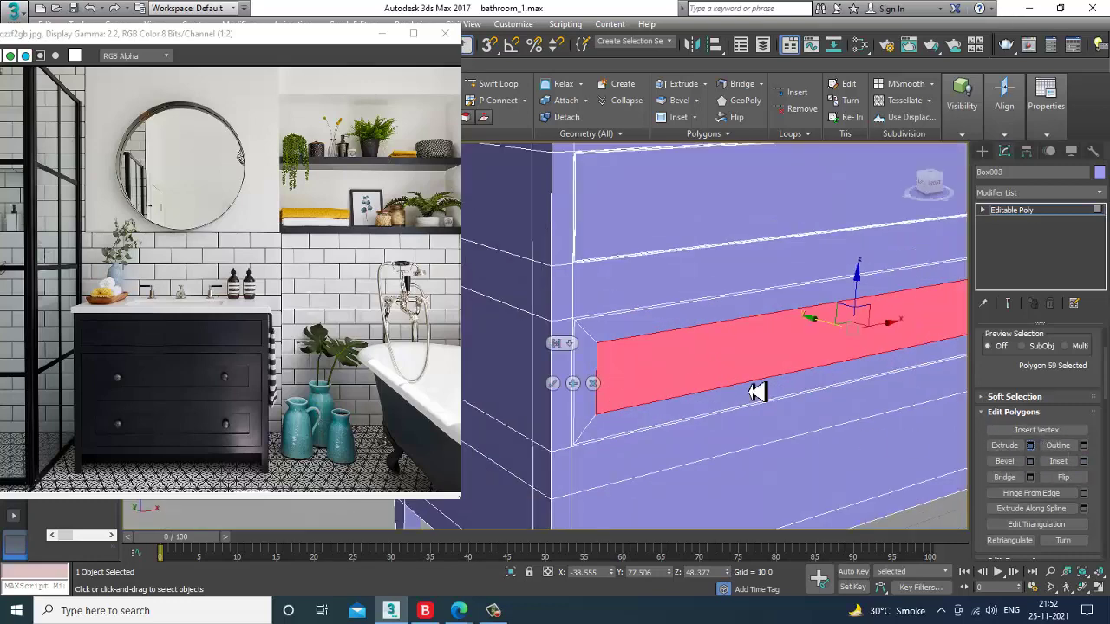
{"action": "left_click", "coordinate": [552, 383]}
{"action": "scroll", "coordinate": [870, 345], "scroll_direction": "up", "scroll_amount": 1}
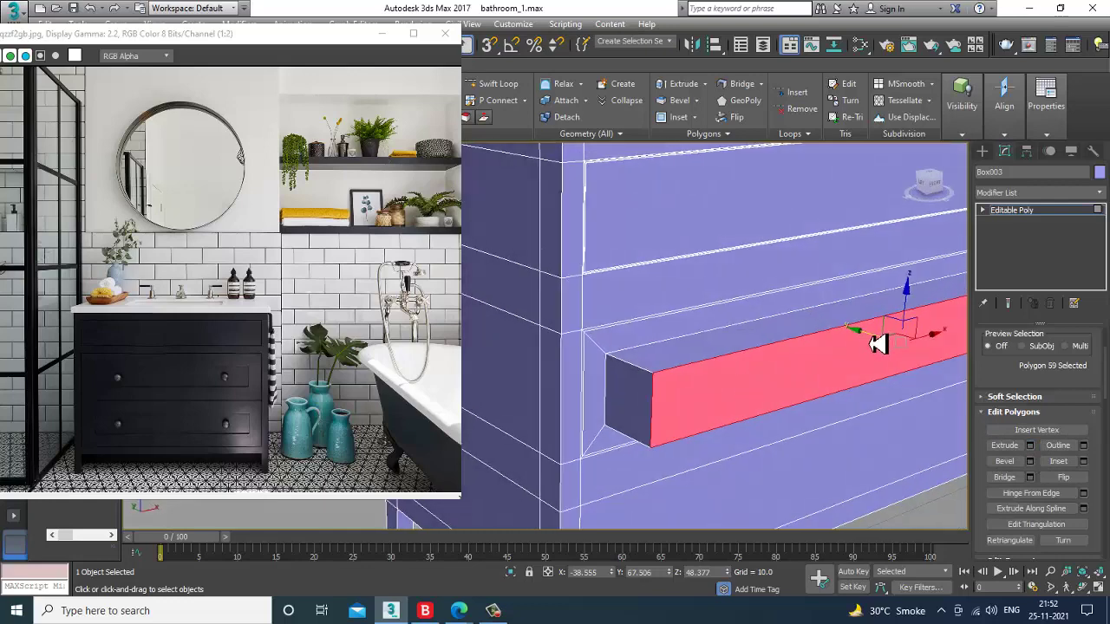
{"action": "left_click_drag", "start_coordinate": [877, 345], "coordinate": [824, 339]}
- Inset the bottom drawer front polygon by 0.319
{"action": "middle_click_drag", "start_coordinate": [817, 406], "coordinate": [744, 286]}
{"action": "scroll", "coordinate": [751, 317], "scroll_direction": "down", "scroll_amount": 3}
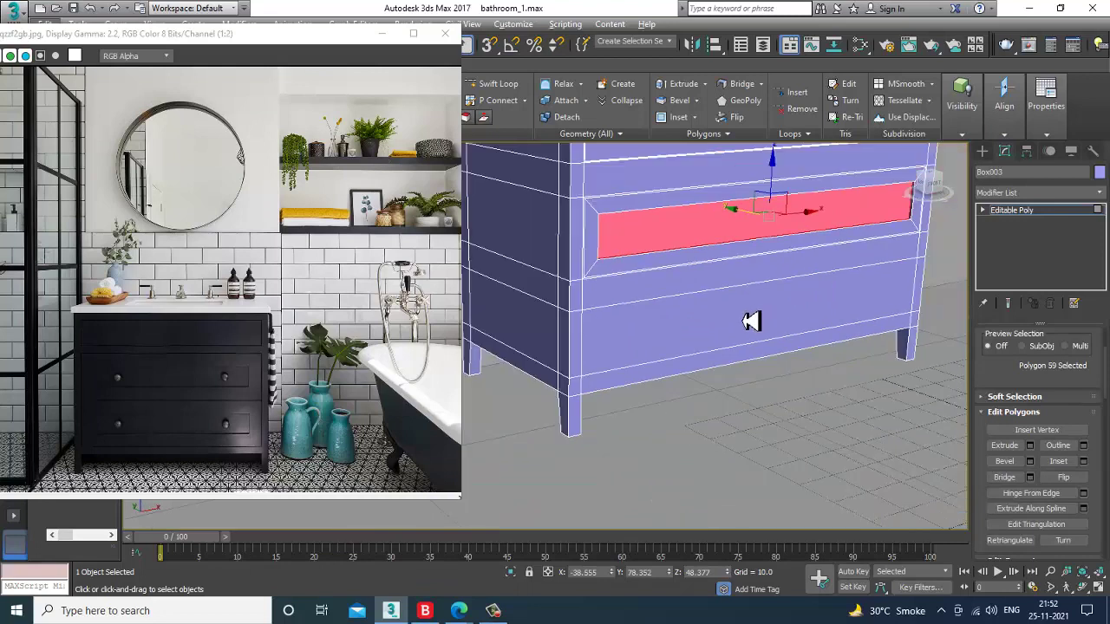
{"action": "left_click", "coordinate": [751, 320]}
{"action": "left_click", "coordinate": [1083, 460]}
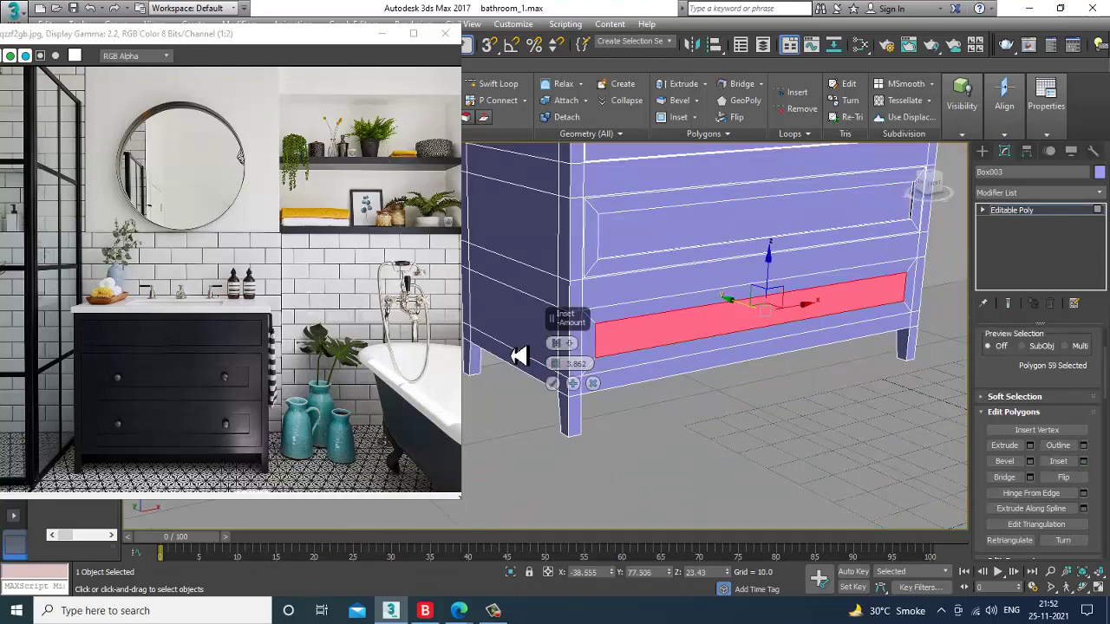
{"action": "mouse_move", "coordinate": [559, 368]}
{"action": "left_mouse_down"}
{"action": "mouse_move", "coordinate": [573, 387]}
{"action": "mouse_move", "coordinate": [565, 380]}
{"action": "left_mouse_up"}
{"action": "left_click", "coordinate": [553, 383]}
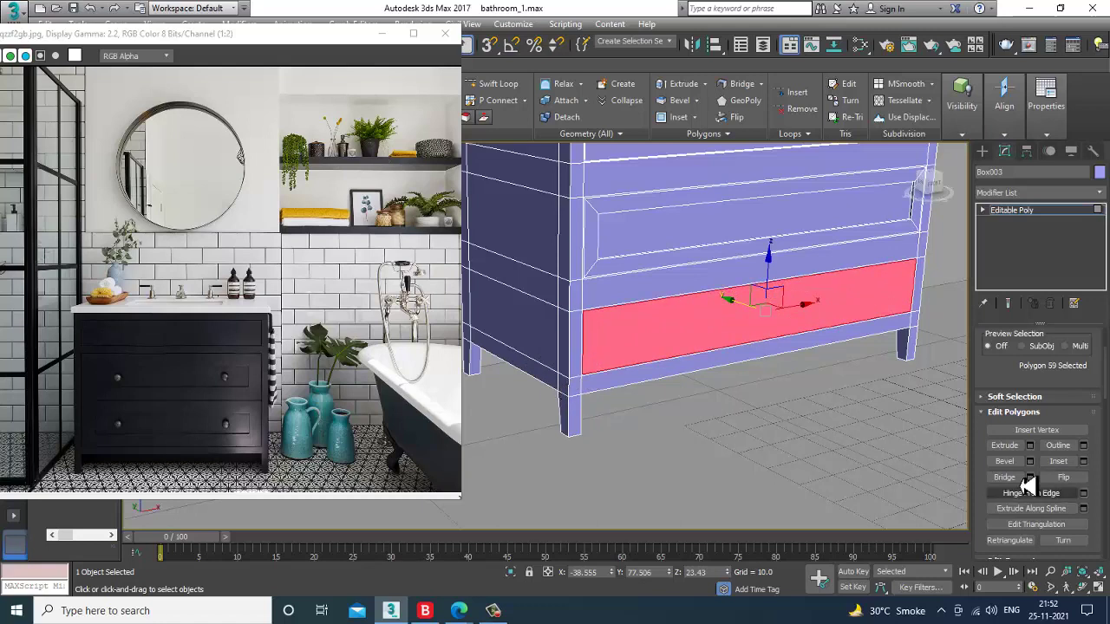
- Inset the bottom drawer front again by 3.59 to create its wide frame
{"action": "left_click", "coordinate": [1083, 462]}
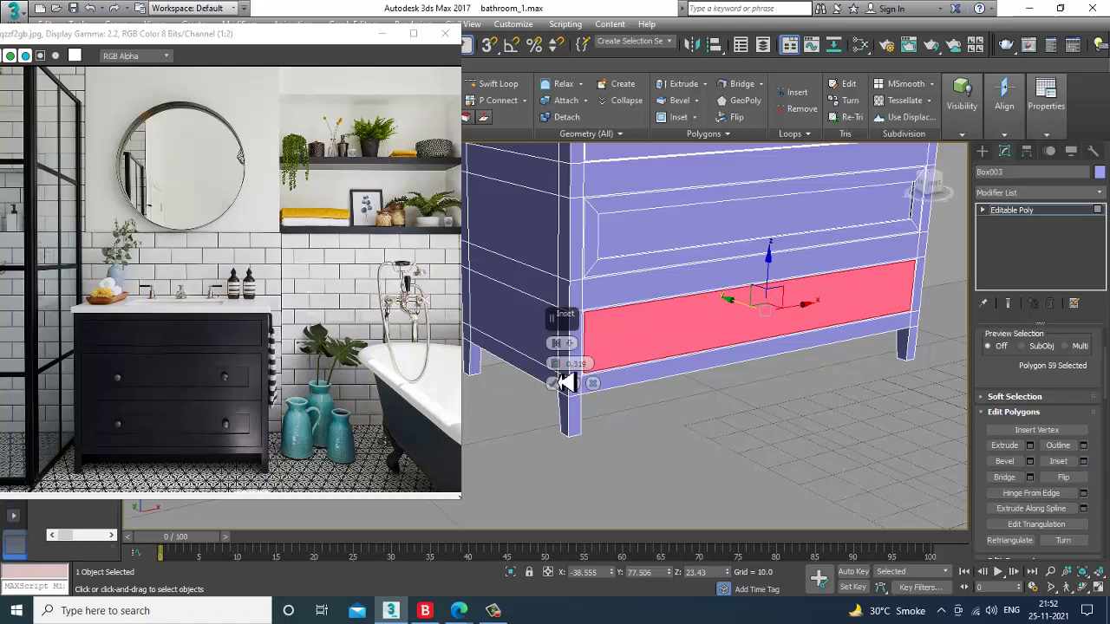
{"action": "mouse_move", "coordinate": [568, 363]}
{"action": "left_mouse_down"}
{"action": "mouse_move", "coordinate": [560, 321]}
{"action": "mouse_move", "coordinate": [572, 355]}
{"action": "mouse_move", "coordinate": [564, 376]}
{"action": "left_mouse_up"}
{"action": "scroll", "coordinate": [706, 325], "scroll_direction": "up", "scroll_amount": 5}
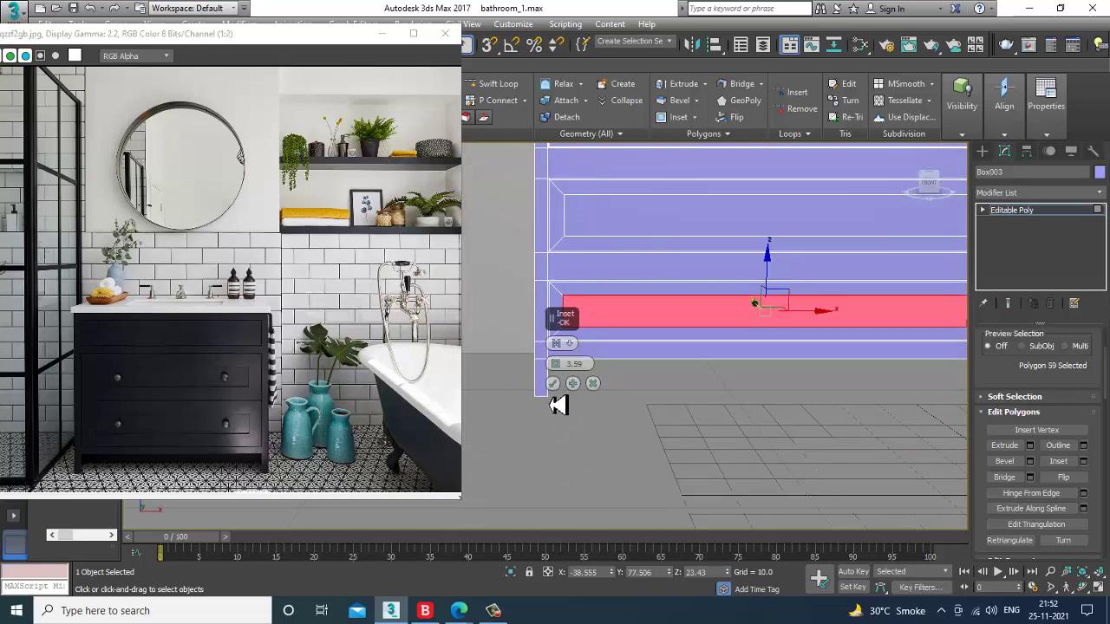
{"action": "left_click", "coordinate": [552, 384]}
- Raise the row of vertices along the bottom drawer front's upper edge by 1.385 to Z 32.397
{"action": "key", "text": "alt+w"}
{"action": "key", "text": "alt+w"}
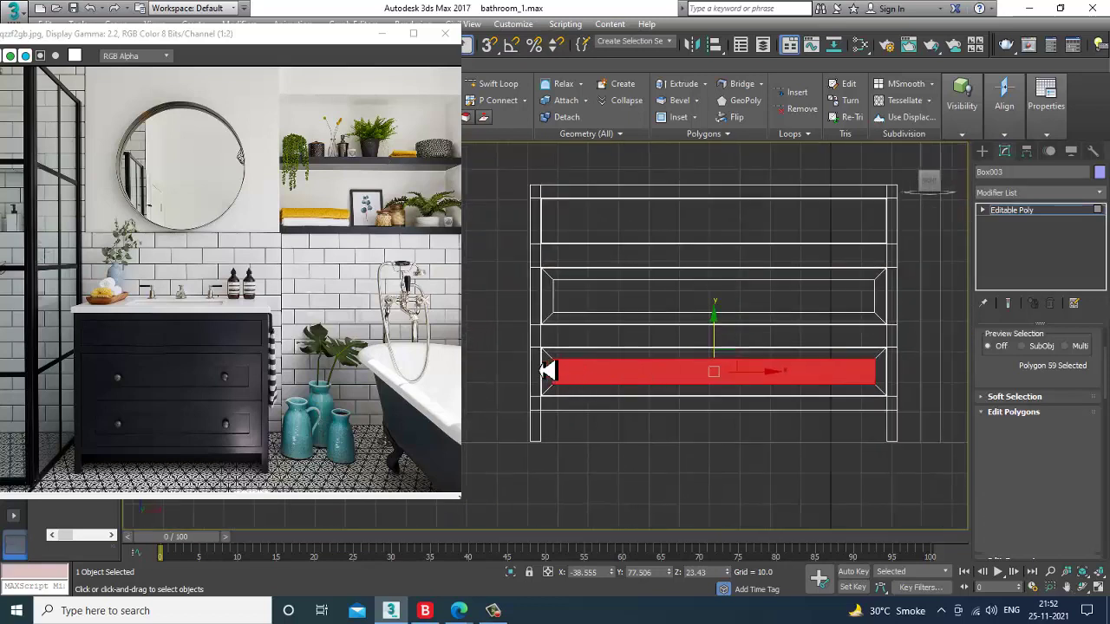
{"action": "key", "text": "1"}
{"action": "left_click_drag", "start_coordinate": [508, 341], "coordinate": [917, 371]}
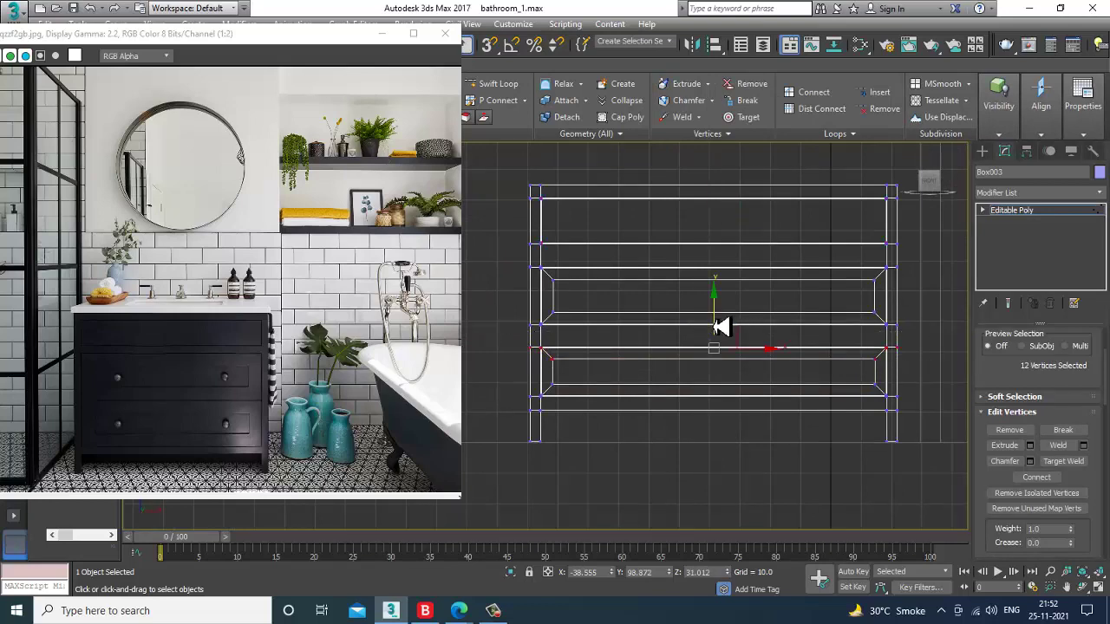
{"action": "left_click_drag", "start_coordinate": [720, 327], "coordinate": [719, 322]}
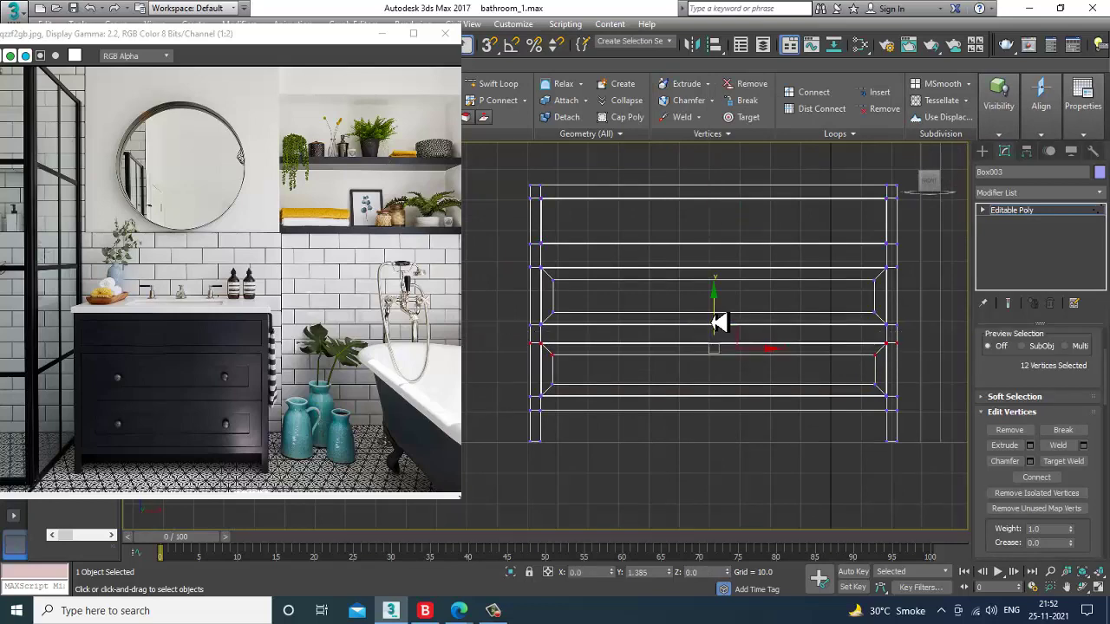
{"action": "key", "text": "alt+w"}
{"action": "key", "text": "alt+w"}
{"action": "middle_click_drag", "start_coordinate": [803, 430], "coordinate": [787, 426], "text": "alt"}
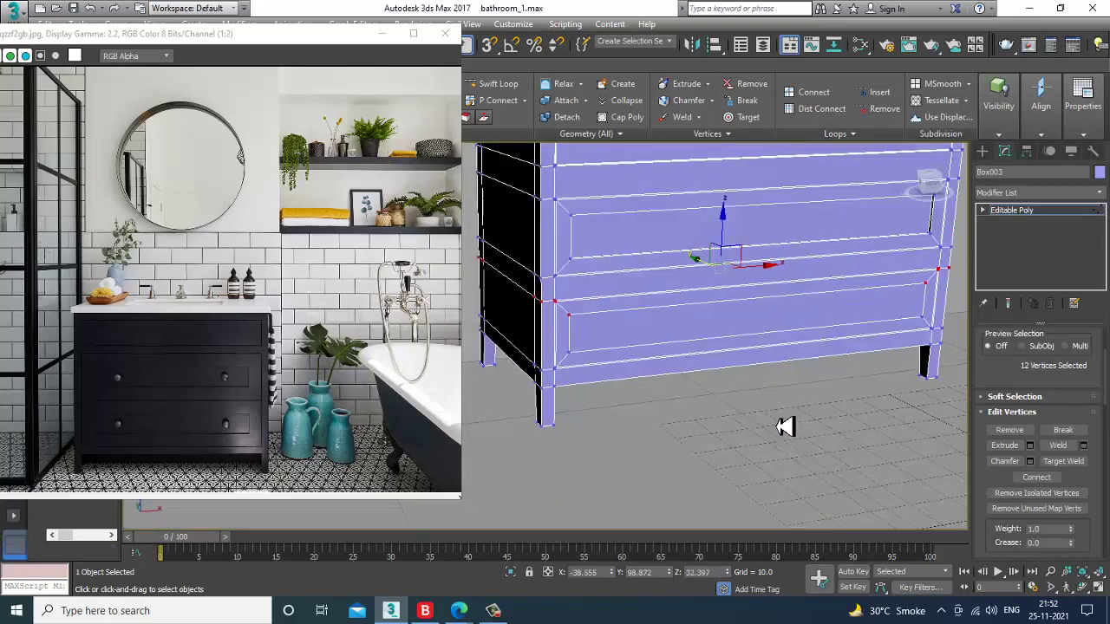
{"action": "middle_click_drag", "start_coordinate": [753, 335], "coordinate": [726, 401]}
- Extrude the bottom drawer's inner panel and push it back to Y 78.101 so it is recessed
{"action": "key", "text": "4"}
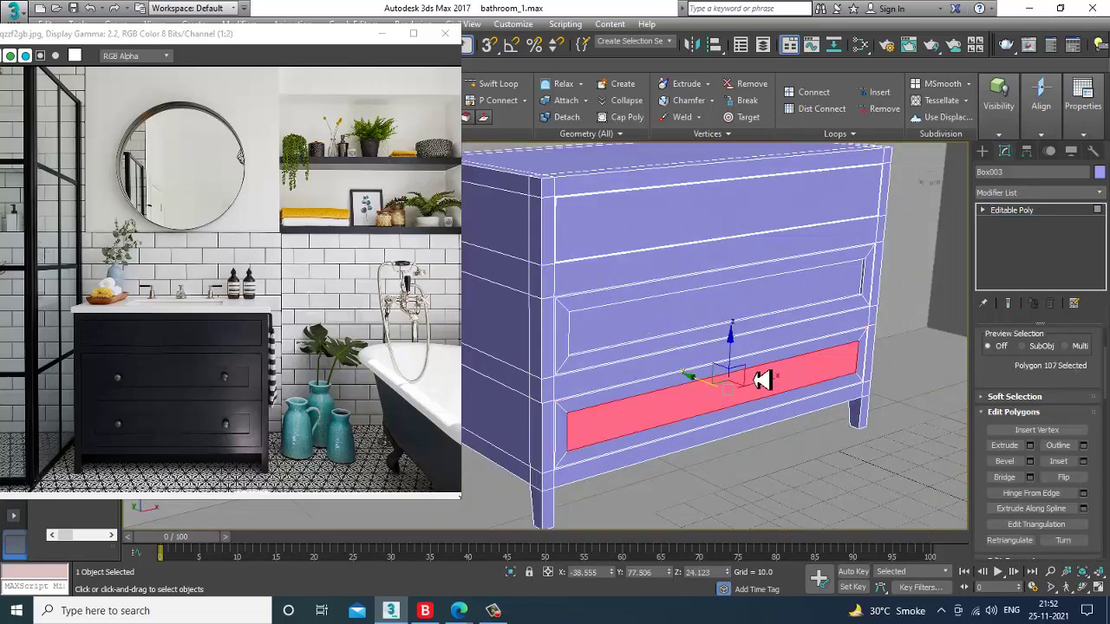
{"action": "middle_click_drag", "start_coordinate": [638, 325], "coordinate": [668, 360], "text": "alt"}
{"action": "scroll", "coordinate": [669, 362], "scroll_direction": "up", "scroll_amount": 2}
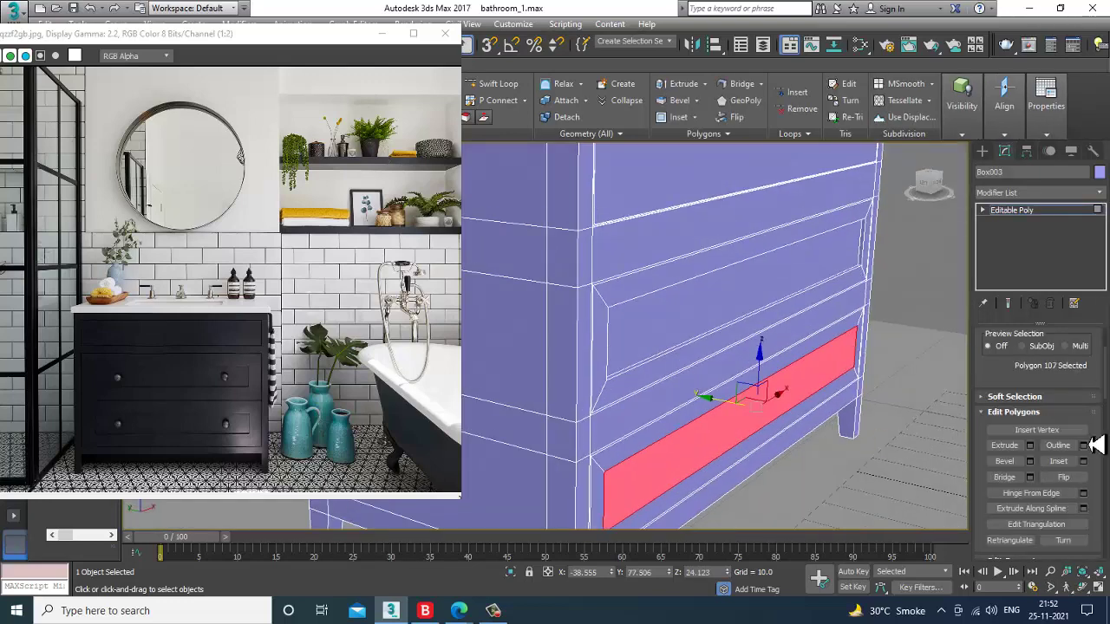
{"action": "left_click", "coordinate": [1030, 446]}
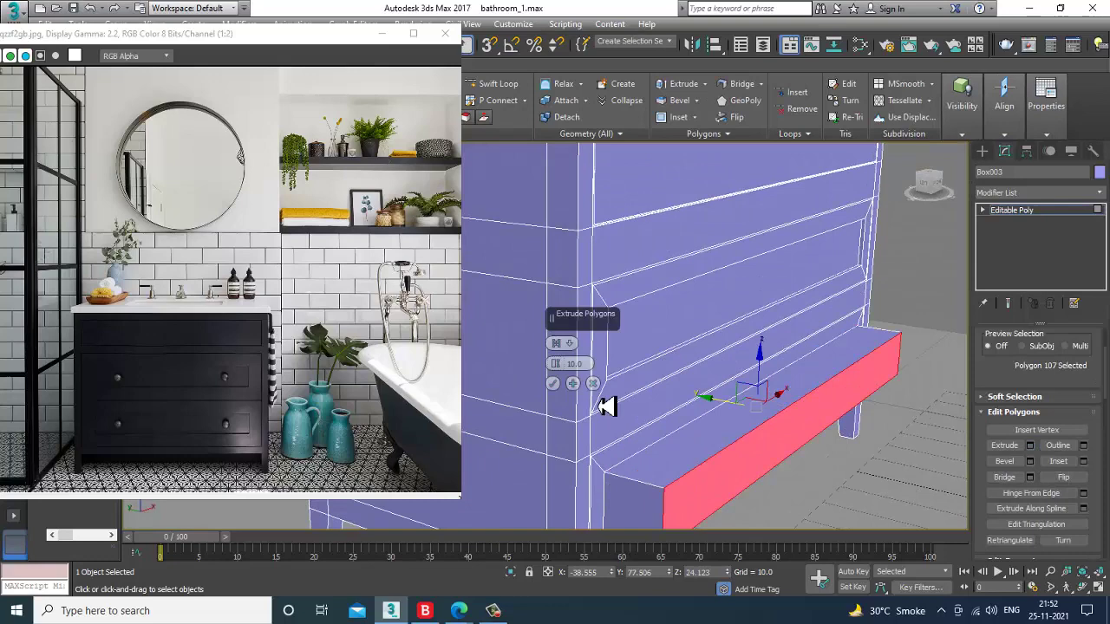
{"action": "left_click", "coordinate": [552, 384]}
{"action": "left_click_drag", "start_coordinate": [780, 423], "coordinate": [725, 422]}
{"action": "scroll", "coordinate": [842, 372], "scroll_direction": "down", "scroll_amount": 6}
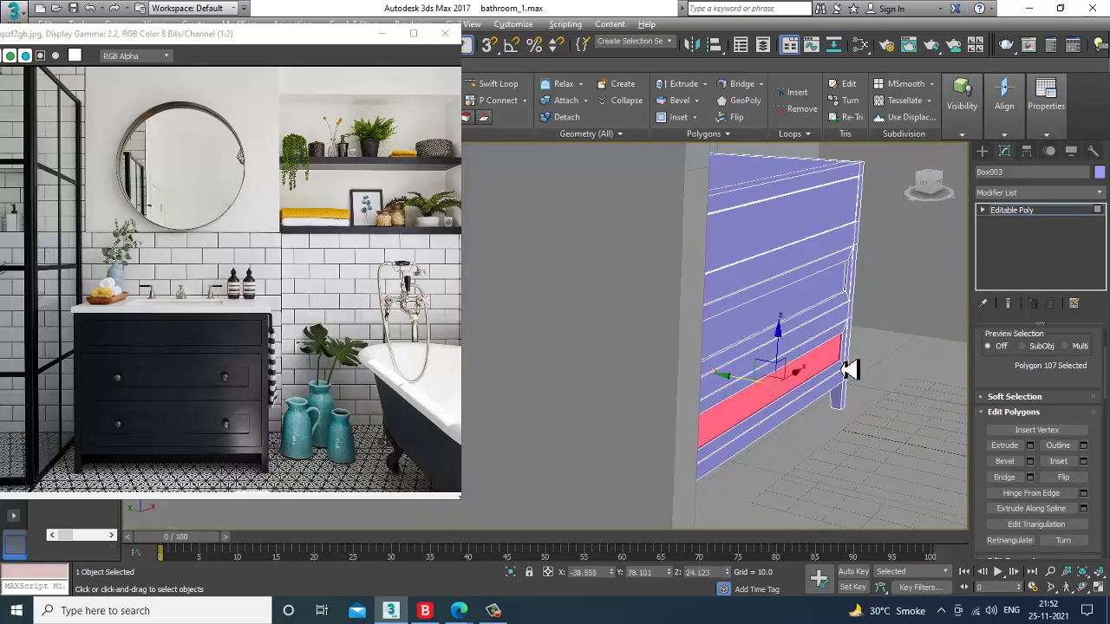
{"action": "scroll", "coordinate": [820, 365], "scroll_direction": "up", "scroll_amount": 5}
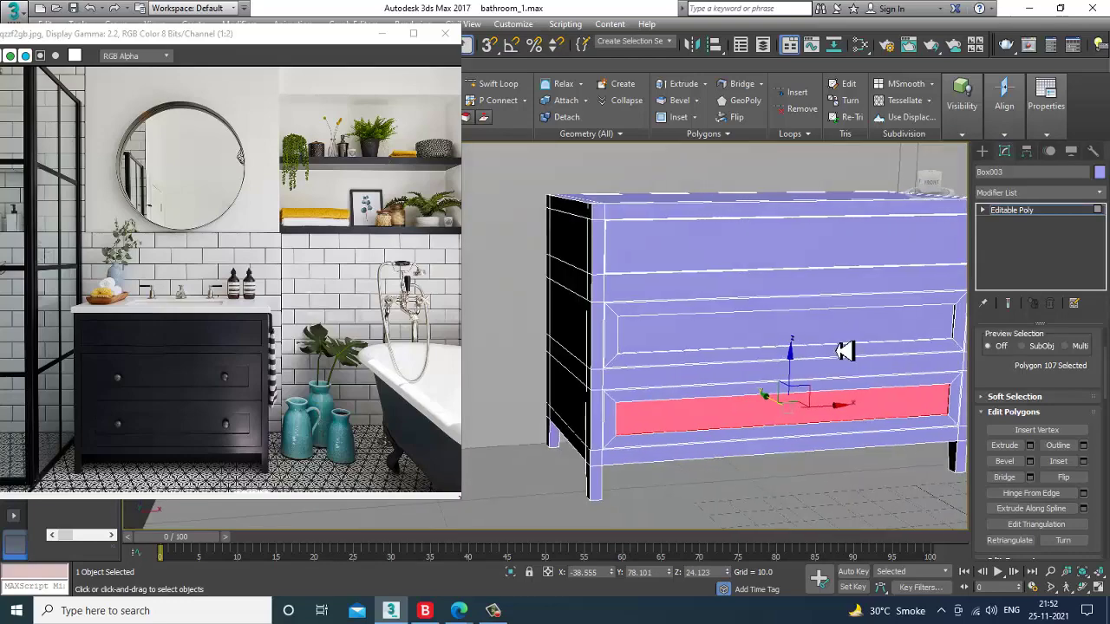
- Select all polygons of the cabinet's top surface, including the border strips and the small corner pieces
{"action": "middle_click_drag", "start_coordinate": [774, 376], "coordinate": [635, 347], "text": "alt"}
{"action": "scroll", "coordinate": [634, 347], "scroll_direction": "up", "scroll_amount": 2}
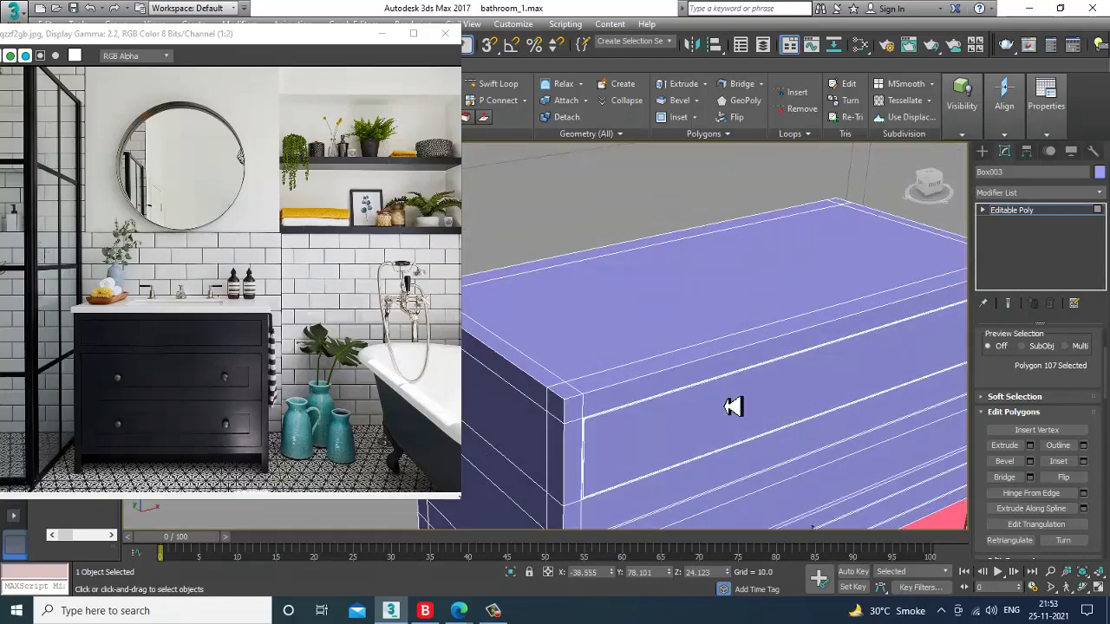
{"action": "key", "text": "4"}
{"action": "key", "text": "w"}
{"action": "middle_click_drag", "start_coordinate": [584, 404], "coordinate": [675, 424], "text": "alt"}
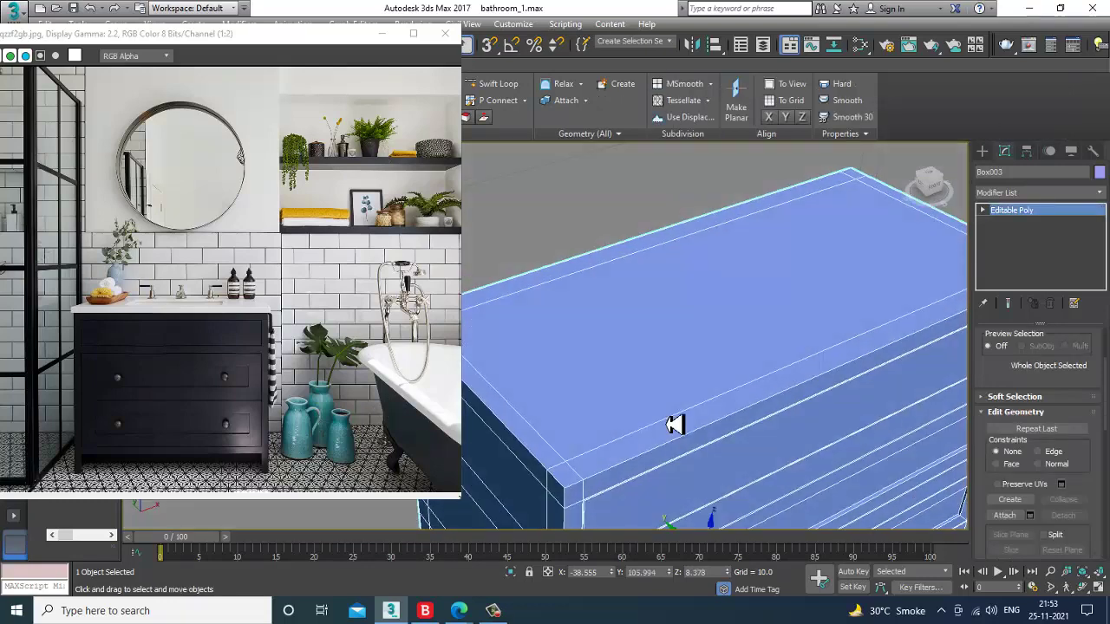
{"action": "key", "text": "4"}
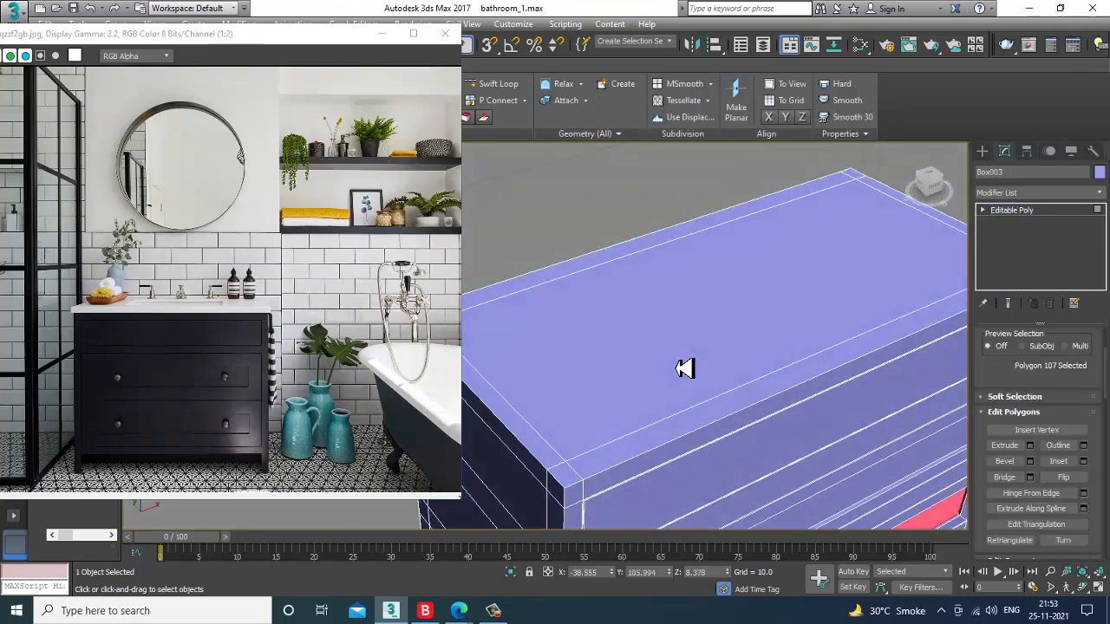
{"action": "left_click", "coordinate": [685, 367]}
{"action": "left_click", "coordinate": [550, 454], "text": "ctrl"}
{"action": "middle_click_drag", "start_coordinate": [597, 325], "coordinate": [684, 333]}
{"action": "left_click", "coordinate": [577, 302], "text": "ctrl"}
{"action": "left_click", "coordinate": [496, 337], "text": "ctrl"}
{"action": "scroll", "coordinate": [641, 341], "scroll_direction": "down", "scroll_amount": 3}
{"action": "middle_click_drag", "start_coordinate": [885, 342], "coordinate": [821, 323]}
{"action": "left_click", "coordinate": [819, 319], "text": "ctrl"}
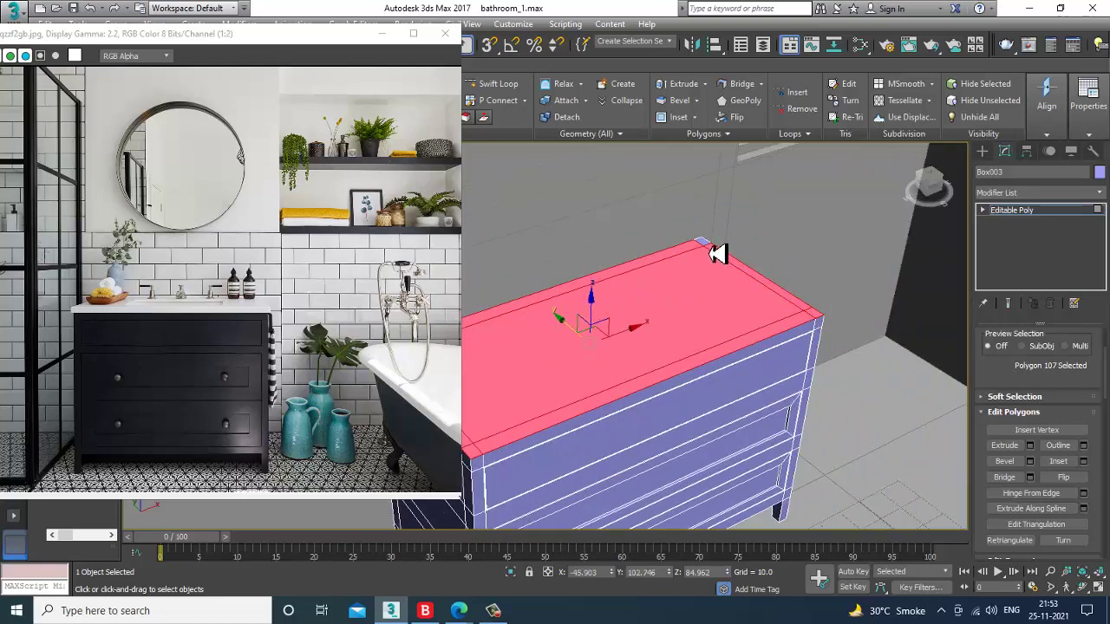
{"action": "left_click", "coordinate": [704, 246], "text": "ctrl"}
- Extrude the selected top polygons and move them to Z 87.494 to form a thin countertop slab
{"action": "middle_click_drag", "start_coordinate": [806, 415], "coordinate": [1043, 429], "text": "alt"}
{"action": "left_click", "coordinate": [494, 610]}
{"action": "left_click", "coordinate": [1030, 446]}
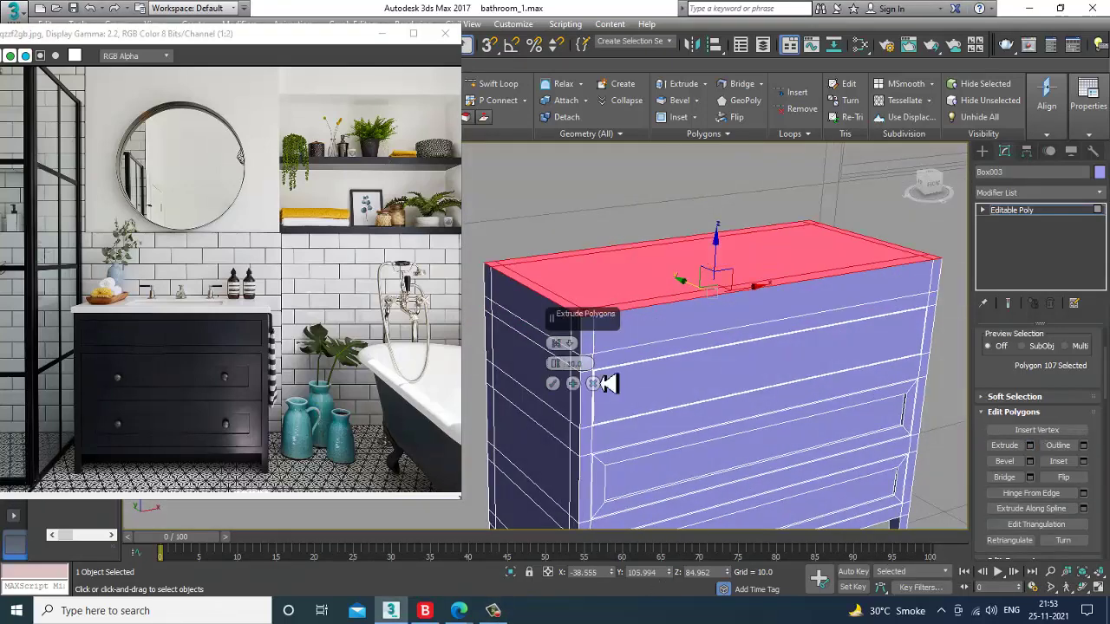
{"action": "left_click", "coordinate": [552, 385]}
{"action": "left_click_drag", "start_coordinate": [728, 234], "coordinate": [748, 255]}
- Select the countertop slab's thin side polygons all around and extrude them outward 1.961 along local normals as an overhang
{"action": "key", "text": "alt+w"}
{"action": "key", "text": "alt+w"}
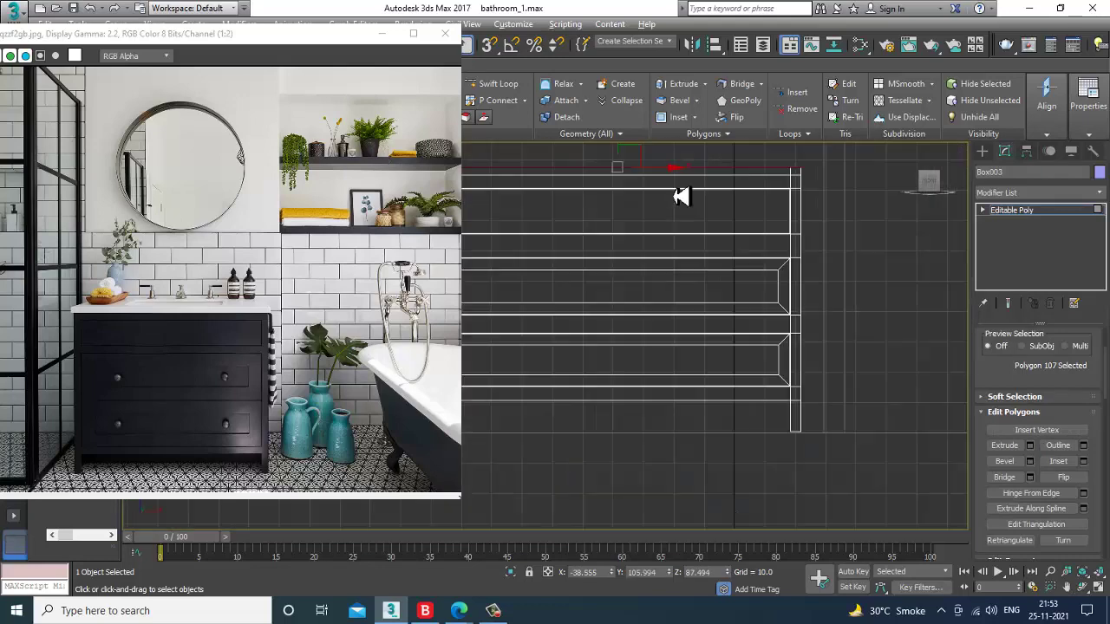
{"action": "scroll", "coordinate": [659, 260], "scroll_direction": "up", "scroll_amount": 3}
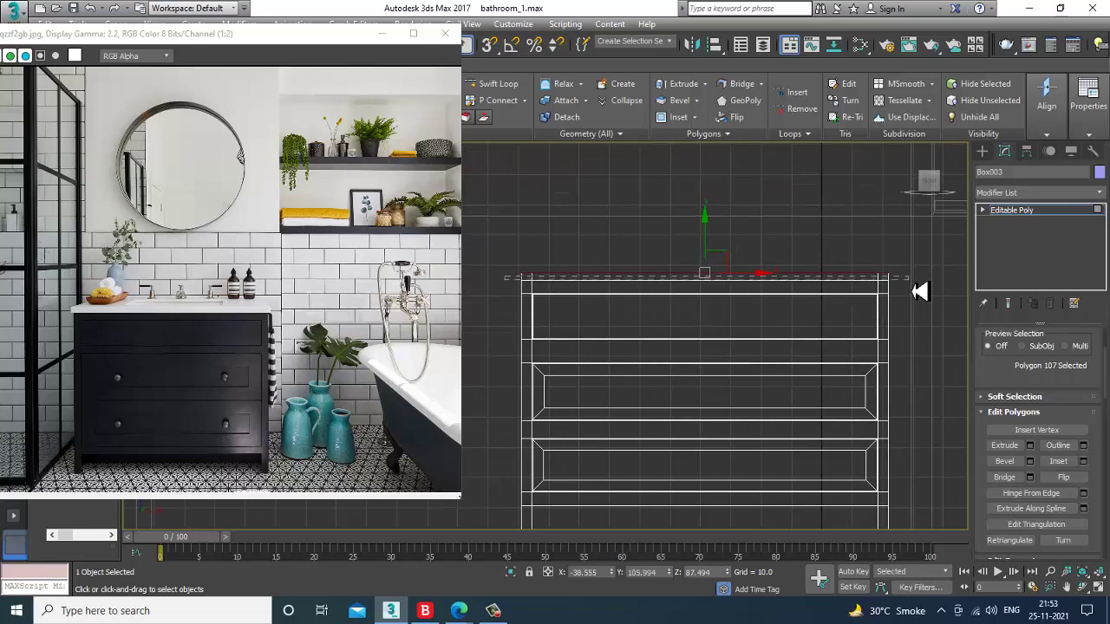
{"action": "left_click_drag", "start_coordinate": [916, 278], "coordinate": [916, 279]}
{"action": "key", "text": "alt+w"}
{"action": "key", "text": "alt+w"}
{"action": "middle_click_drag", "start_coordinate": [697, 441], "coordinate": [719, 407], "text": "alt"}
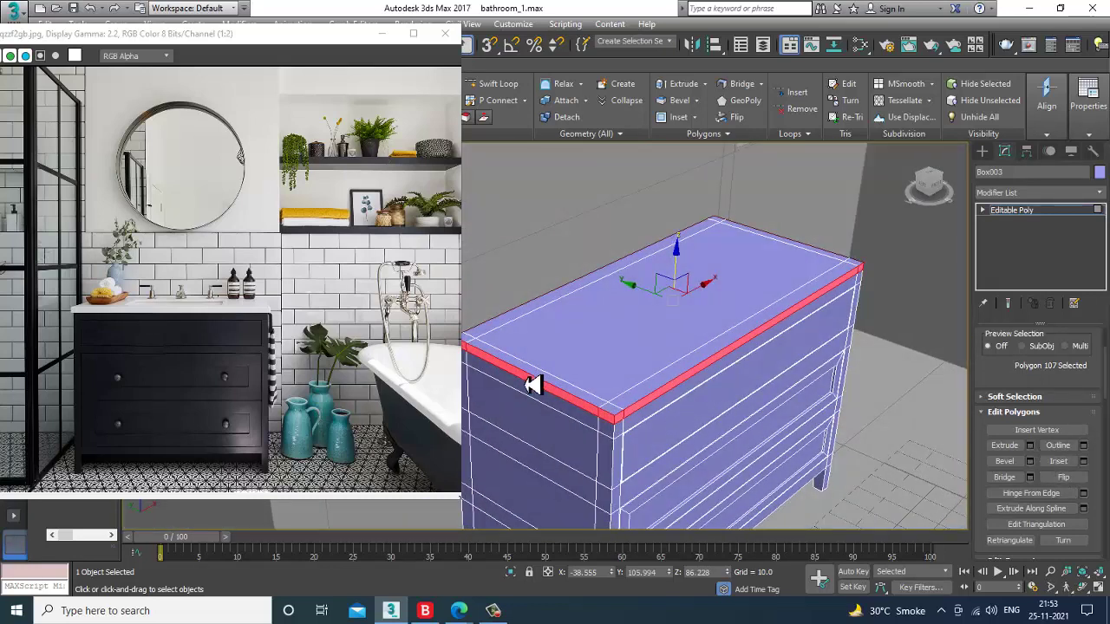
{"action": "left_click", "coordinate": [1030, 446]}
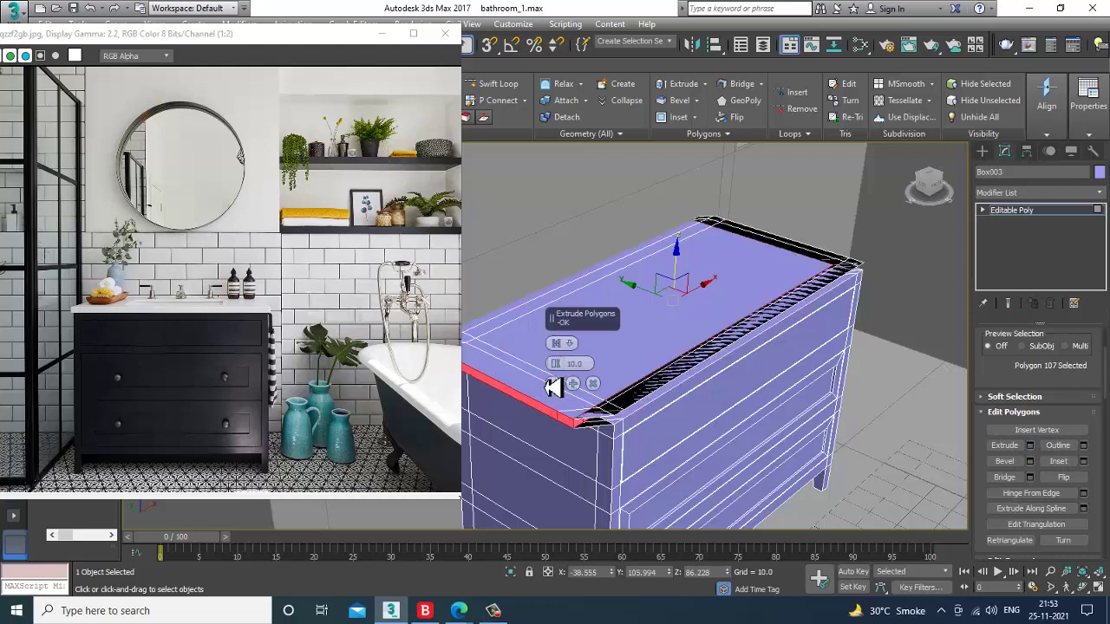
{"action": "left_click", "coordinate": [569, 344]}
{"action": "left_click", "coordinate": [607, 368]}
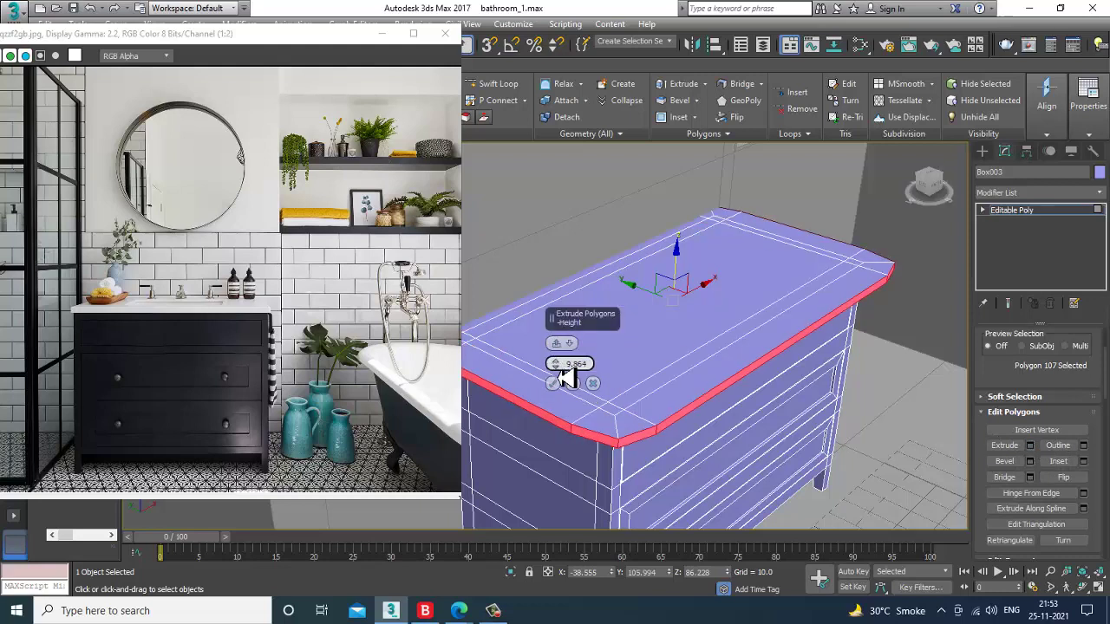
{"action": "left_click_drag", "start_coordinate": [564, 378], "coordinate": [582, 417]}
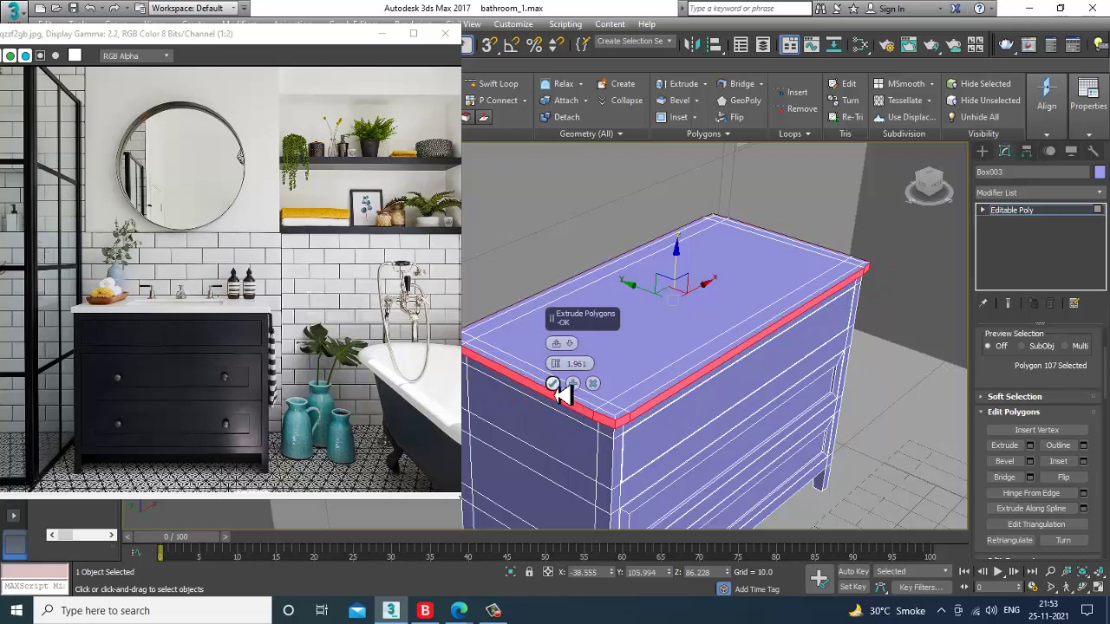
{"action": "left_click", "coordinate": [554, 384]}
- Leave polygon editing and change the vanity cabinet's object color to light grey
{"action": "middle_click_drag", "start_coordinate": [692, 373], "coordinate": [733, 332], "text": "alt"}
{"action": "scroll", "coordinate": [759, 417], "scroll_direction": "down", "scroll_amount": 3}
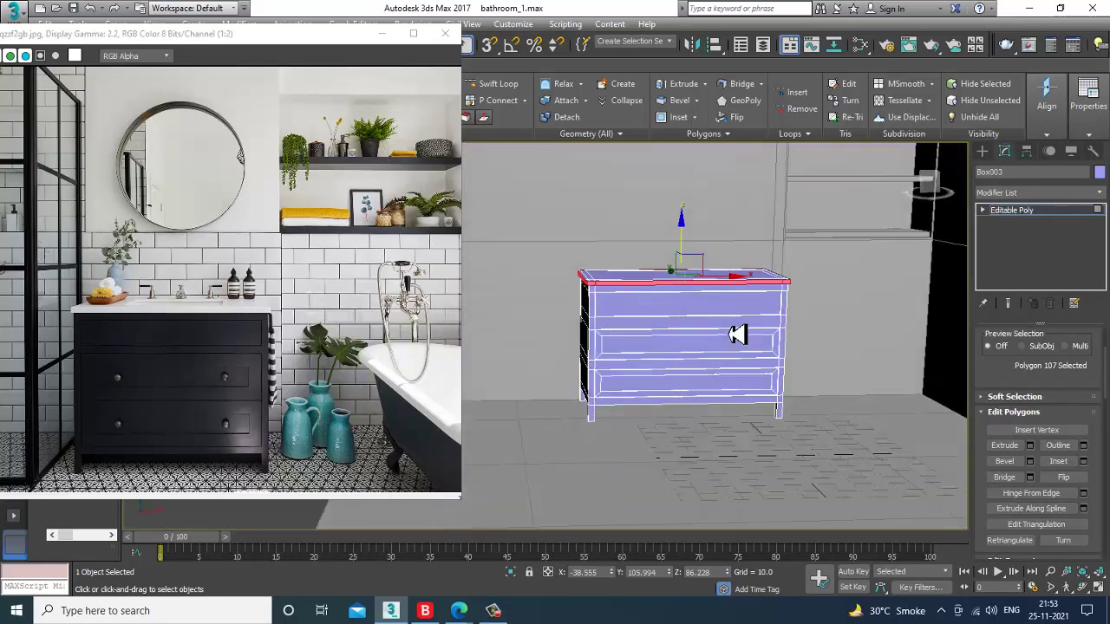
{"action": "left_click", "coordinate": [1056, 213]}
{"action": "scroll", "coordinate": [746, 340], "scroll_direction": "down", "scroll_amount": 5}
{"action": "scroll", "coordinate": [719, 329], "scroll_direction": "up", "scroll_amount": 8}
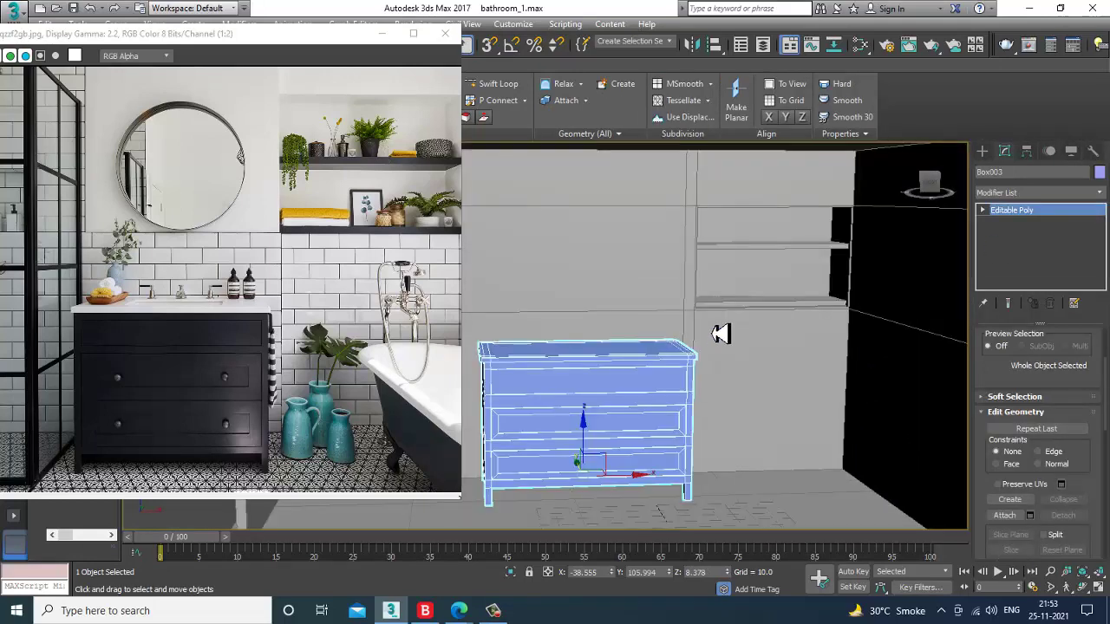
{"action": "left_click", "coordinate": [1100, 173]}
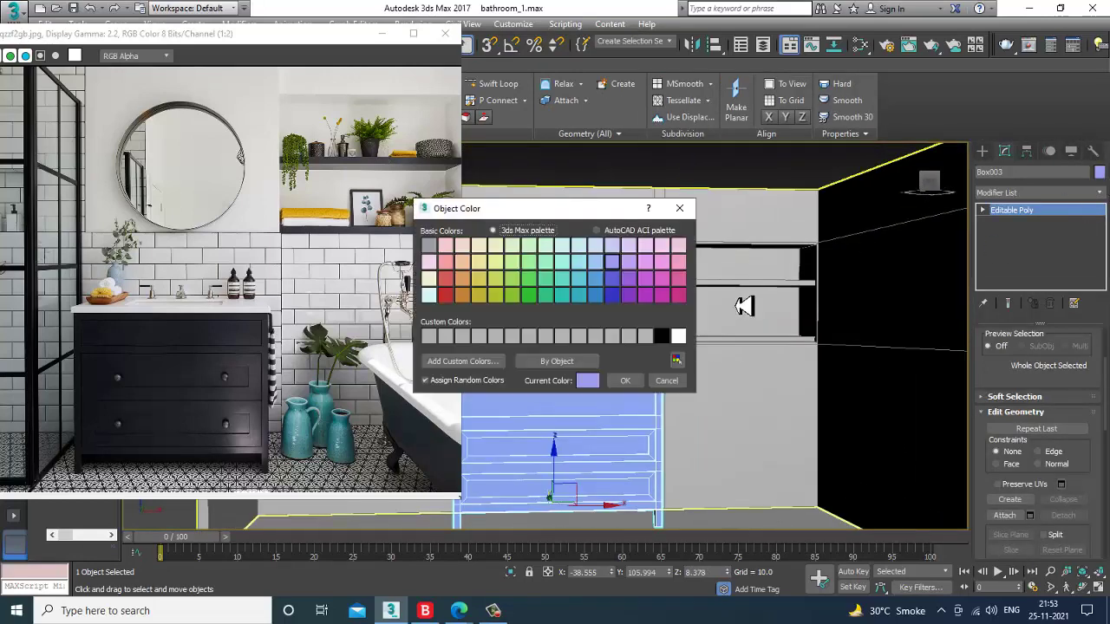
{"action": "left_click", "coordinate": [626, 382]}
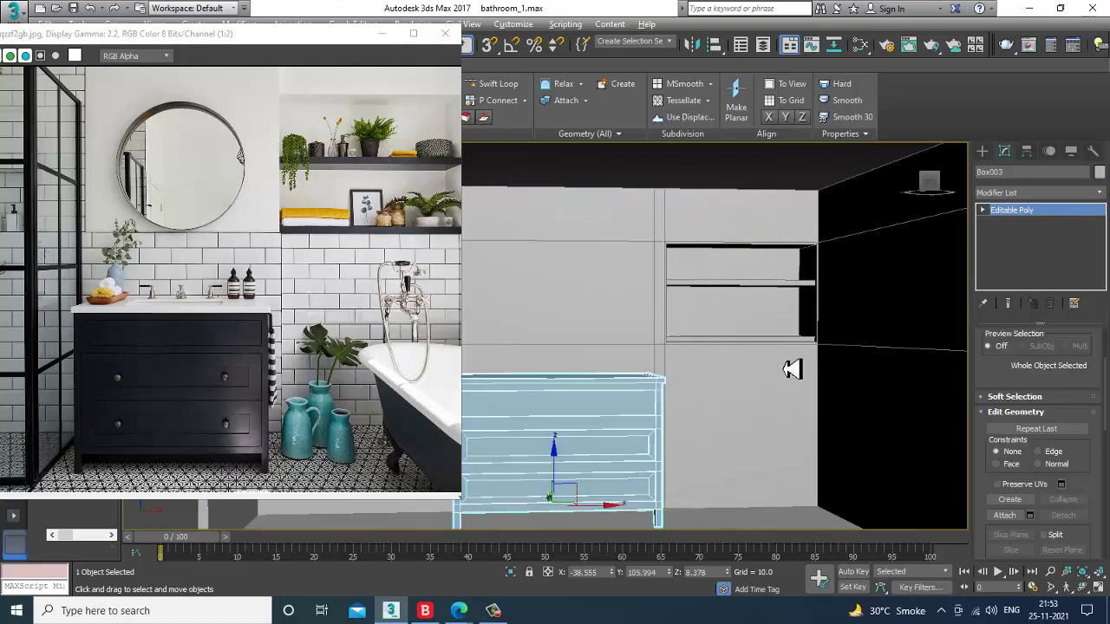
{"action": "scroll", "coordinate": [787, 367], "scroll_direction": "down", "scroll_amount": 3}
{"action": "scroll", "coordinate": [774, 355], "scroll_direction": "down", "scroll_amount": 8}
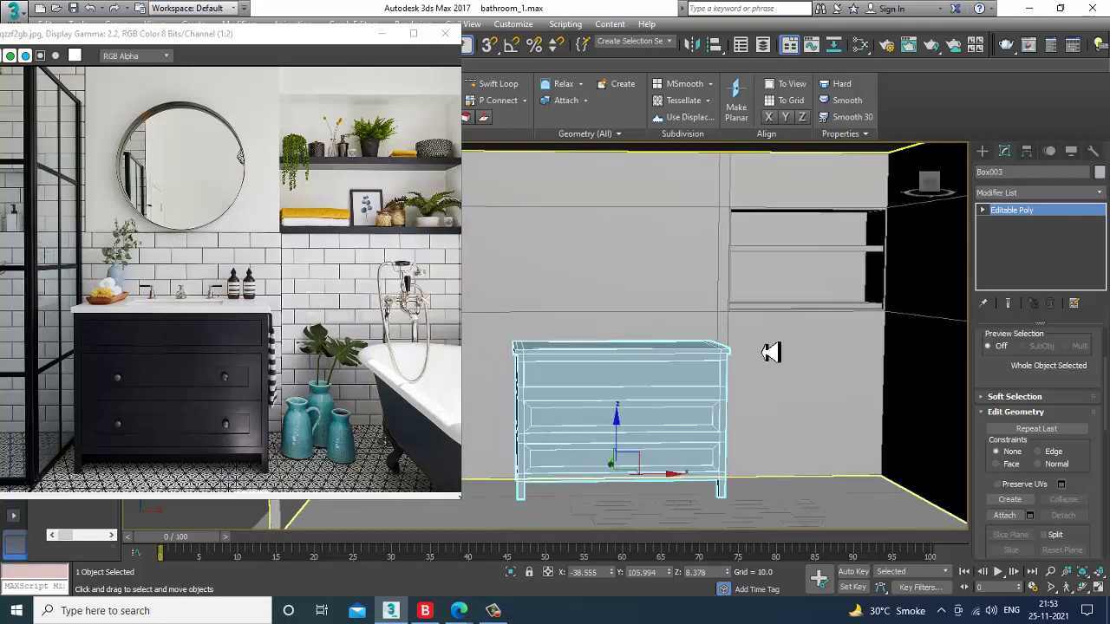
- Select the room wall's upper two rows of vertices and raise them by 13.704 to Z 201.784
{"action": "left_click", "coordinate": [718, 324]}
{"action": "middle_click_drag", "start_coordinate": [719, 324], "coordinate": [701, 331], "text": "alt"}
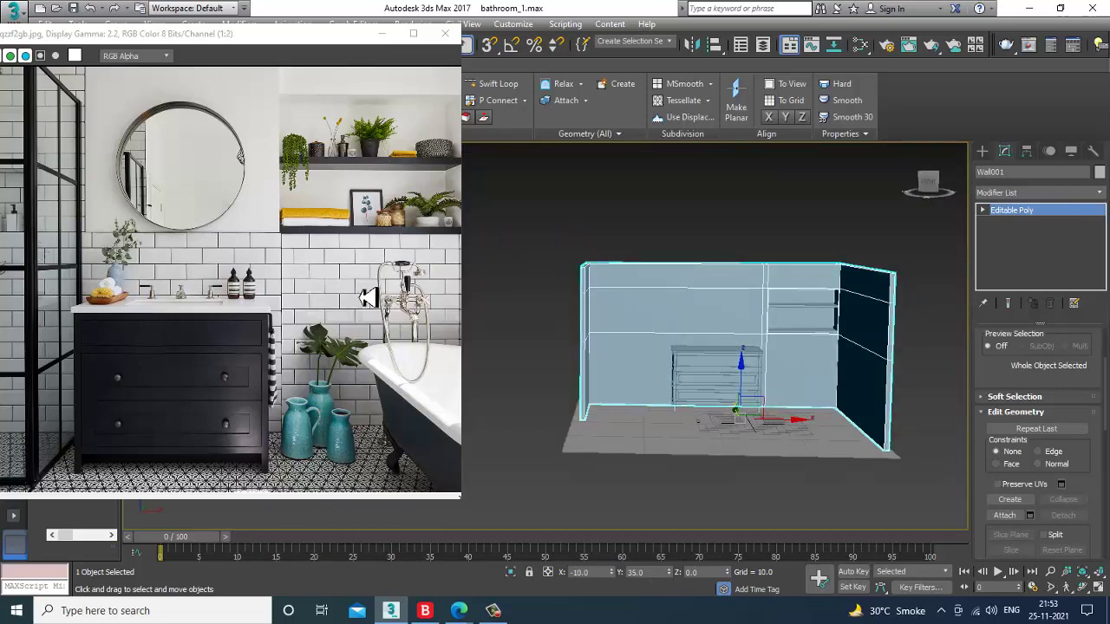
{"action": "scroll", "coordinate": [151, 288], "scroll_direction": "down", "scroll_amount": 1}
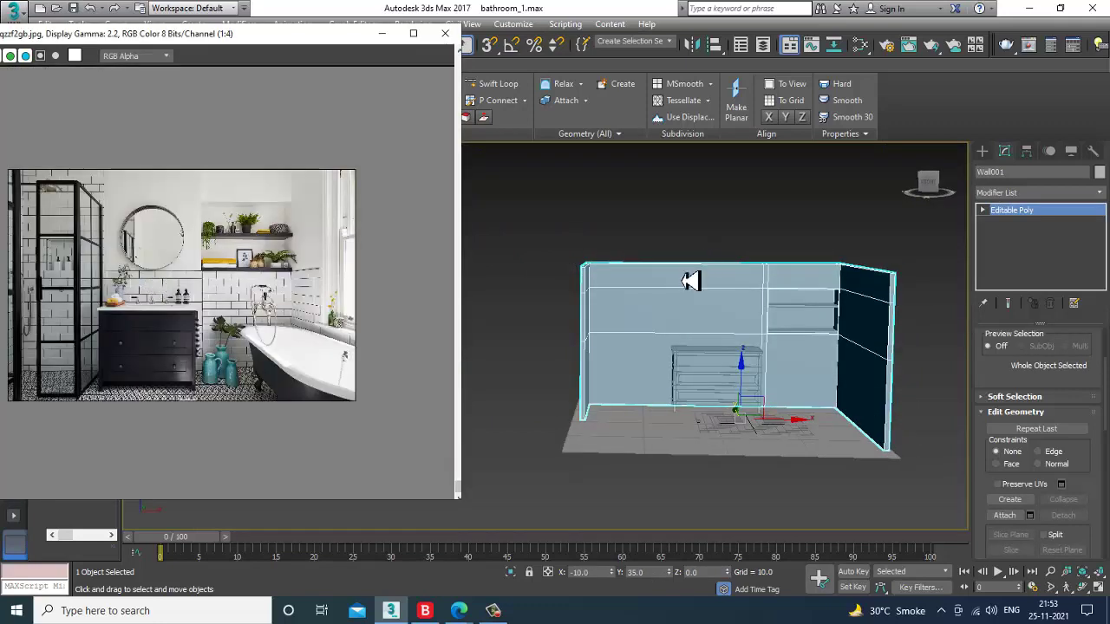
{"action": "scroll", "coordinate": [752, 305], "scroll_direction": "up", "scroll_amount": 3}
{"action": "key", "text": "1"}
{"action": "middle_click_drag", "start_coordinate": [755, 307], "coordinate": [766, 293], "text": "alt"}
{"action": "scroll", "coordinate": [768, 295], "scroll_direction": "down", "scroll_amount": 3}
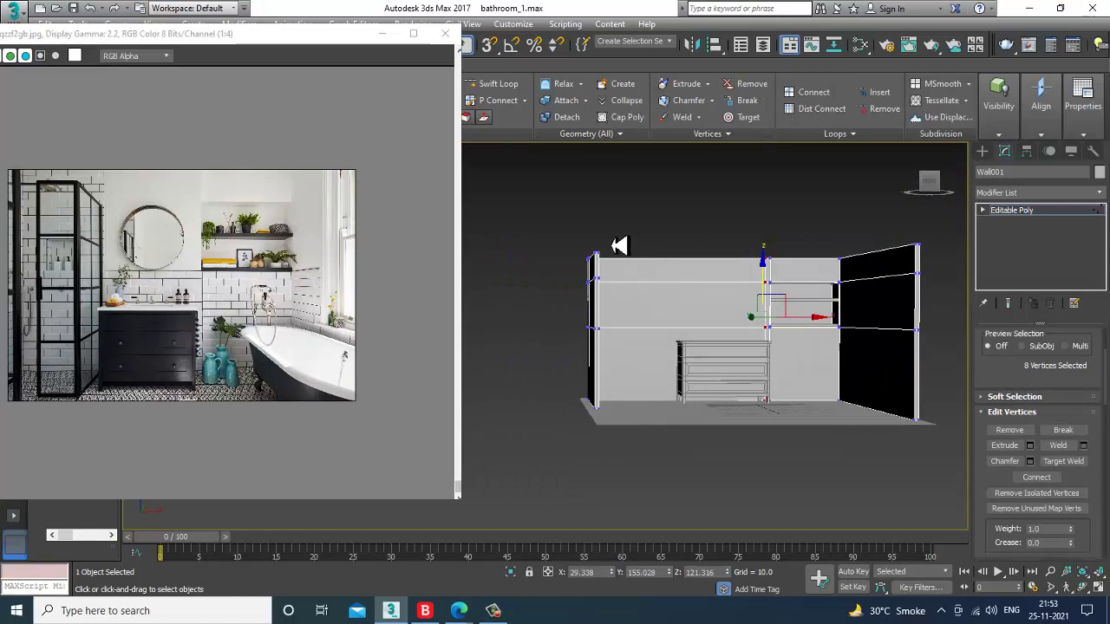
{"action": "left_click_drag", "start_coordinate": [942, 287], "coordinate": [943, 288]}
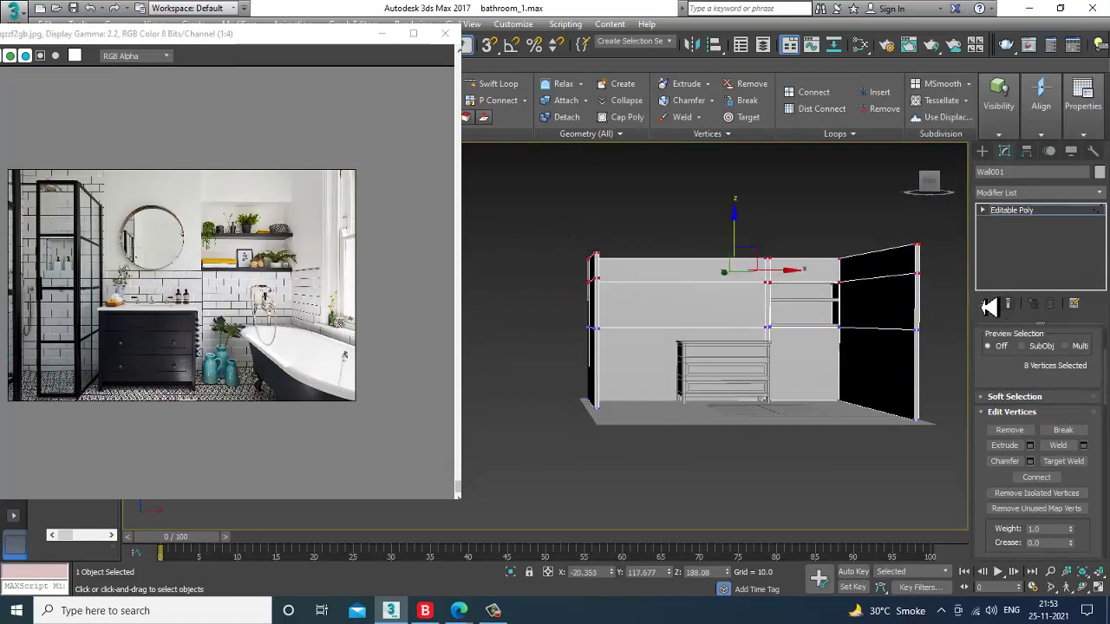
{"action": "left_click_drag", "start_coordinate": [734, 241], "coordinate": [734, 230]}
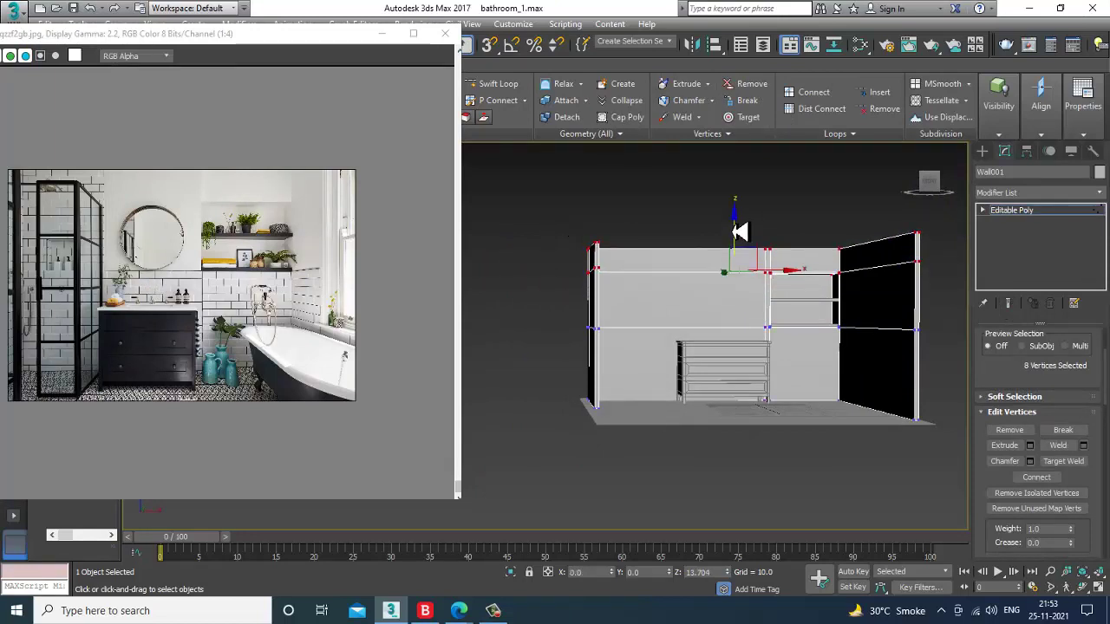
{"action": "middle_click_drag", "start_coordinate": [797, 273], "coordinate": [802, 283], "text": "alt"}
{"action": "scroll", "coordinate": [802, 283], "scroll_direction": "up", "scroll_amount": 3}
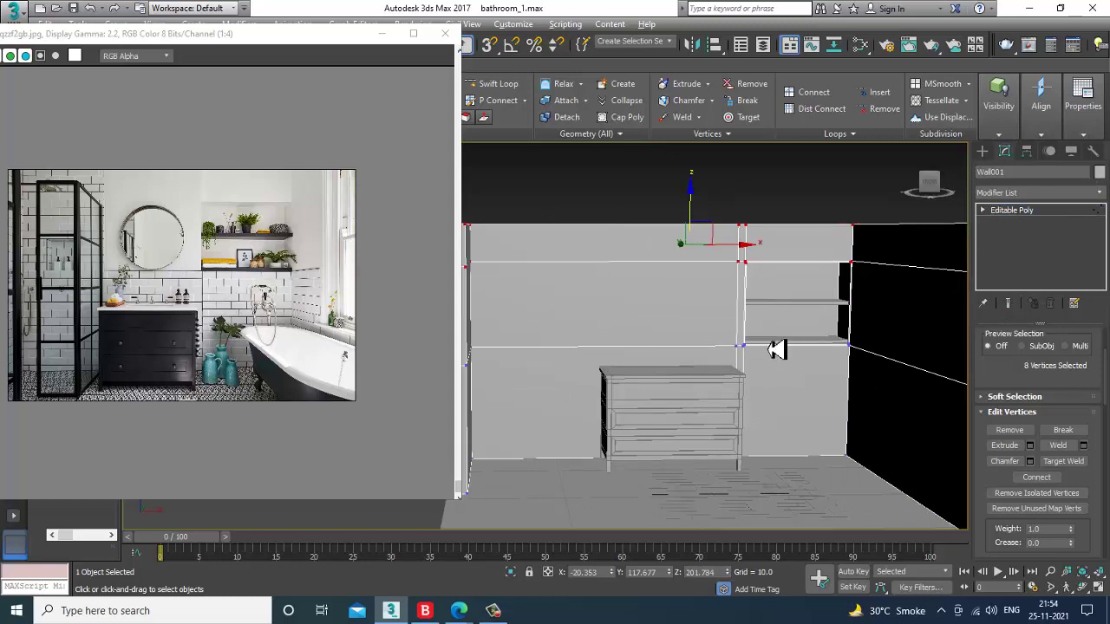
- Select the wall's middle row of vertices, including the niche's lower edge, and raise it to Z 119.22
{"action": "scroll", "coordinate": [768, 335], "scroll_direction": "down", "scroll_amount": 3}
{"action": "key", "text": "1"}
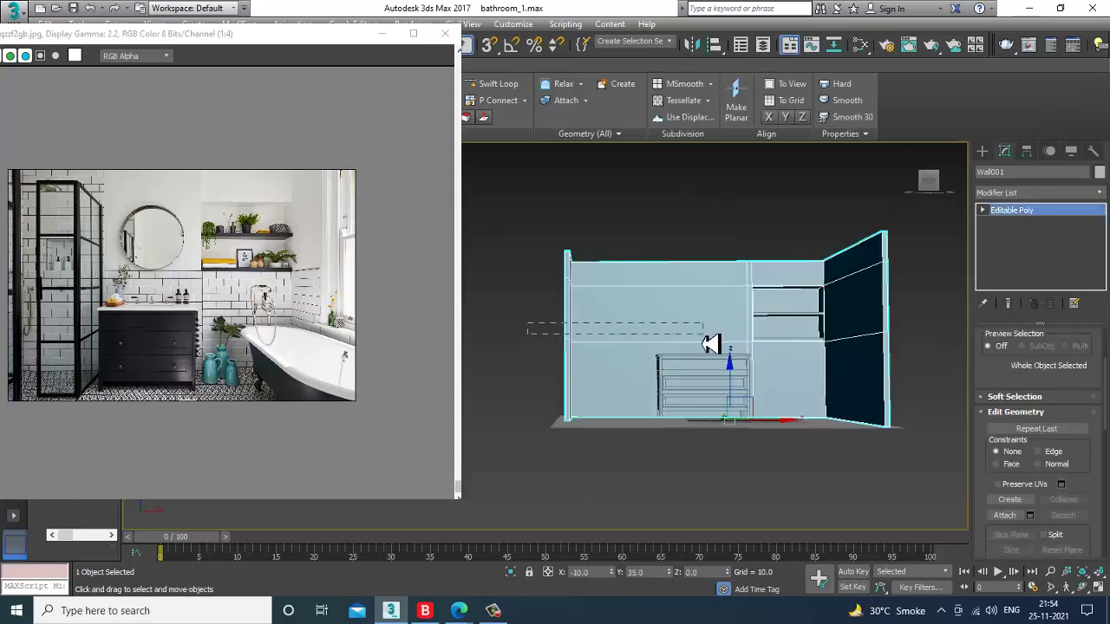
{"action": "left_click_drag", "start_coordinate": [703, 335], "coordinate": [700, 335]}
{"action": "key", "text": "1"}
{"action": "left_click_drag", "start_coordinate": [530, 326], "coordinate": [973, 373]}
{"action": "middle_click_drag", "start_coordinate": [777, 333], "coordinate": [789, 342], "text": "alt"}
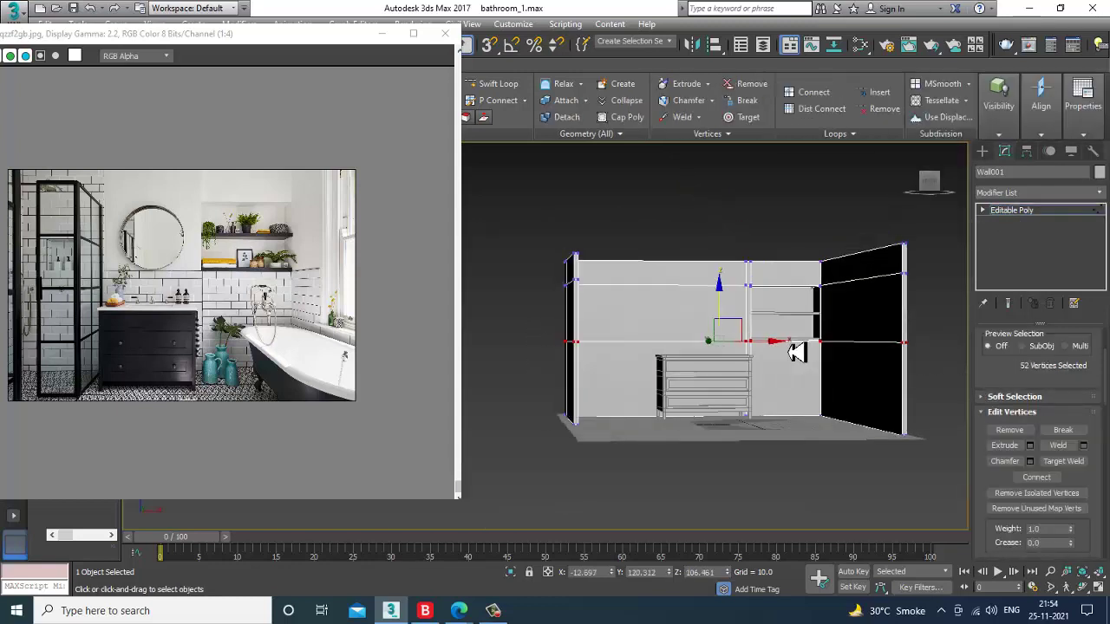
{"action": "left_click_drag", "start_coordinate": [727, 313], "coordinate": [718, 300]}
{"action": "scroll", "coordinate": [789, 327], "scroll_direction": "up", "scroll_amount": 4}
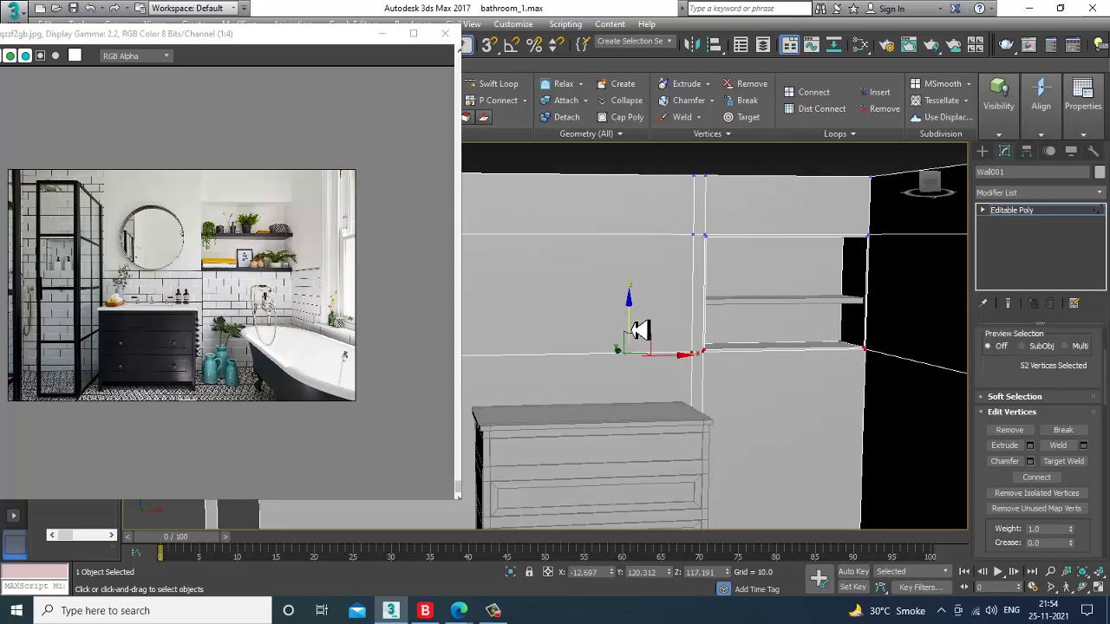
{"action": "left_click_drag", "start_coordinate": [639, 329], "coordinate": [637, 325]}
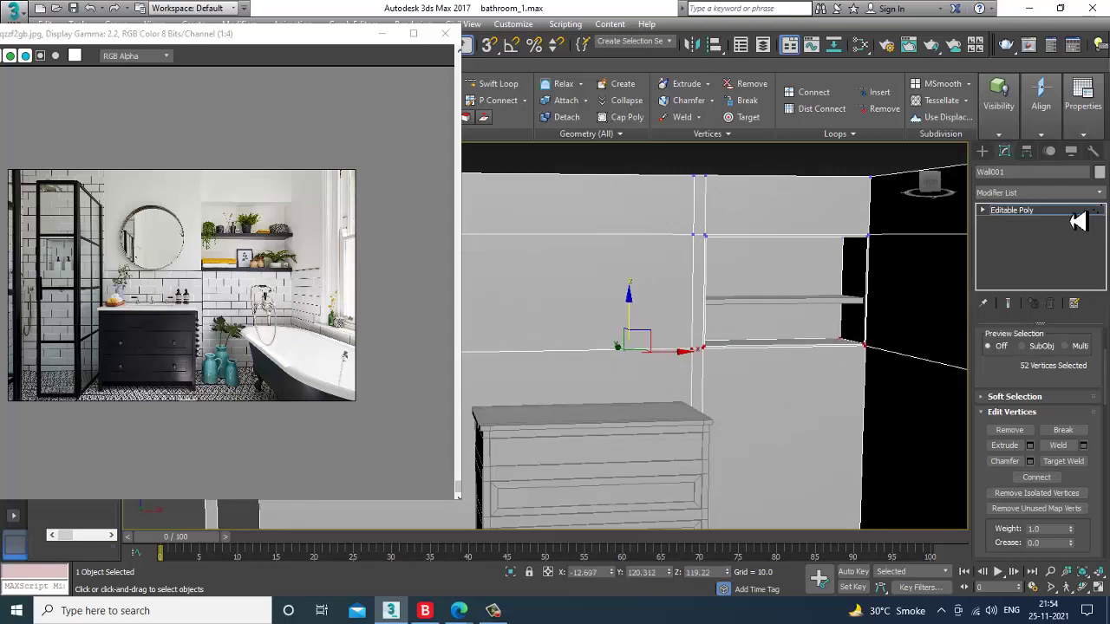
- Leave the wall's vertex editing, select both niche shelves and raise them together to match the raised niche
{"action": "left_click", "coordinate": [1074, 211]}
{"action": "left_click", "coordinate": [769, 312]}
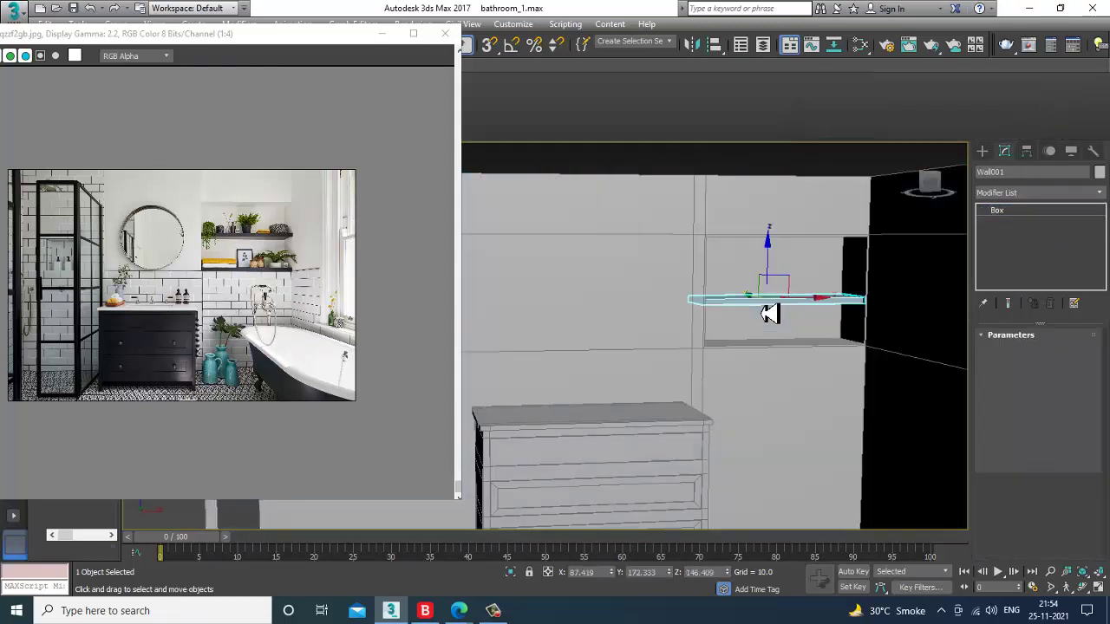
{"action": "key", "text": "F3"}
{"action": "left_click", "coordinate": [755, 368], "text": "ctrl"}
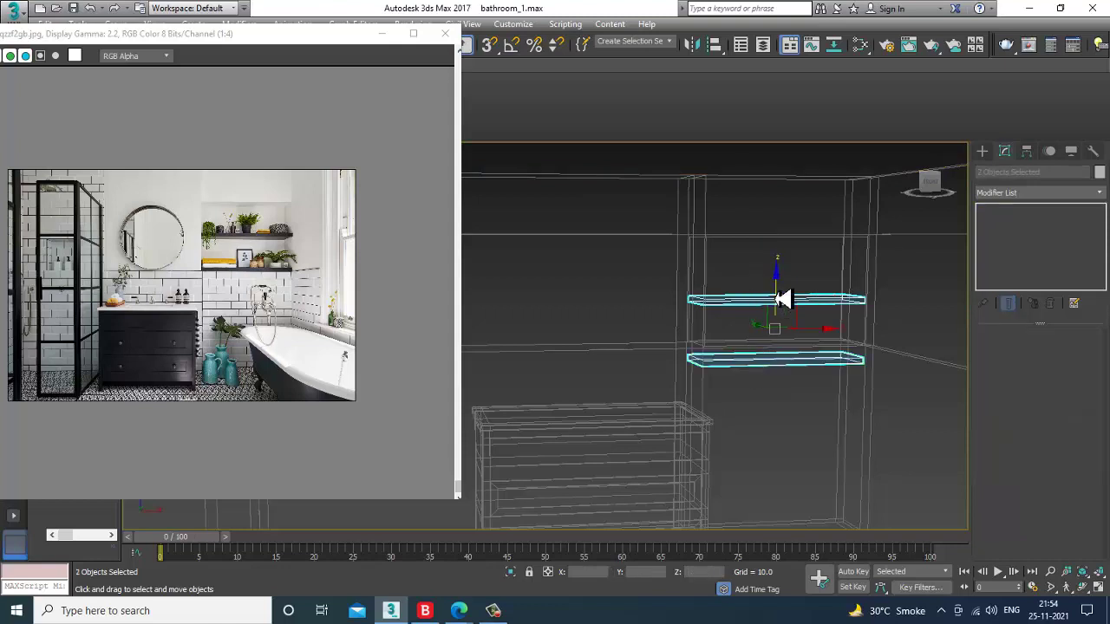
{"action": "mouse_move", "coordinate": [783, 299]}
{"action": "left_mouse_down"}
{"action": "mouse_move", "coordinate": [781, 265]}
{"action": "mouse_move", "coordinate": [786, 278]}
{"action": "left_mouse_up"}
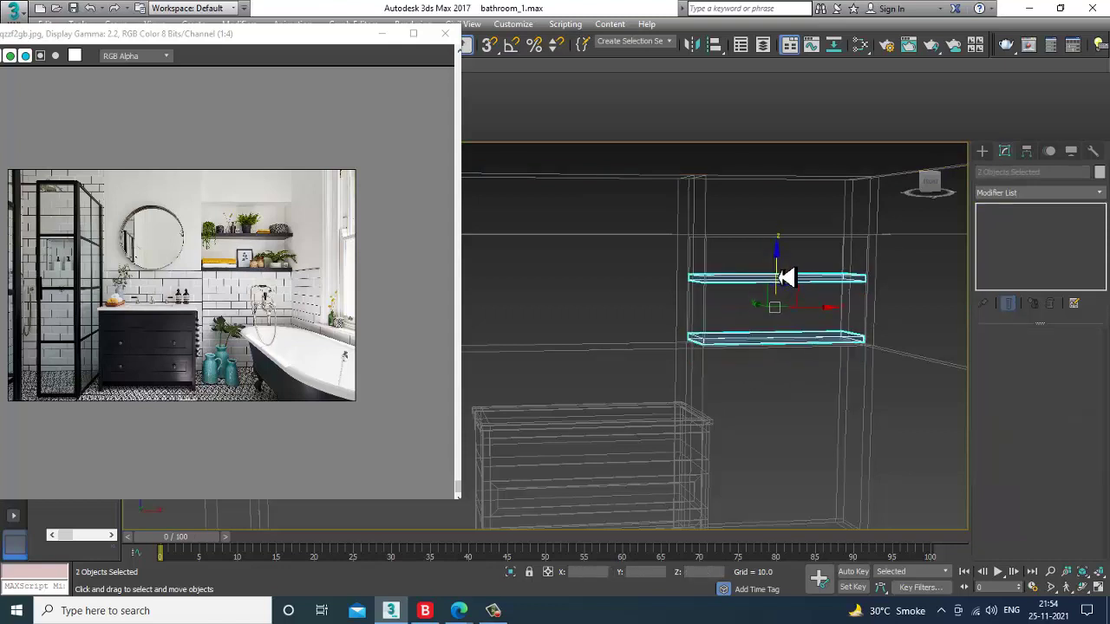
{"action": "key", "text": "F3"}
- Lower the niche's bottom shelf to Z 121.725 and the upper shelf to Z 158.28
{"action": "left_click", "coordinate": [753, 328]}
{"action": "scroll", "coordinate": [748, 349], "scroll_direction": "up", "scroll_amount": 2}
{"action": "left_click", "coordinate": [750, 349]}
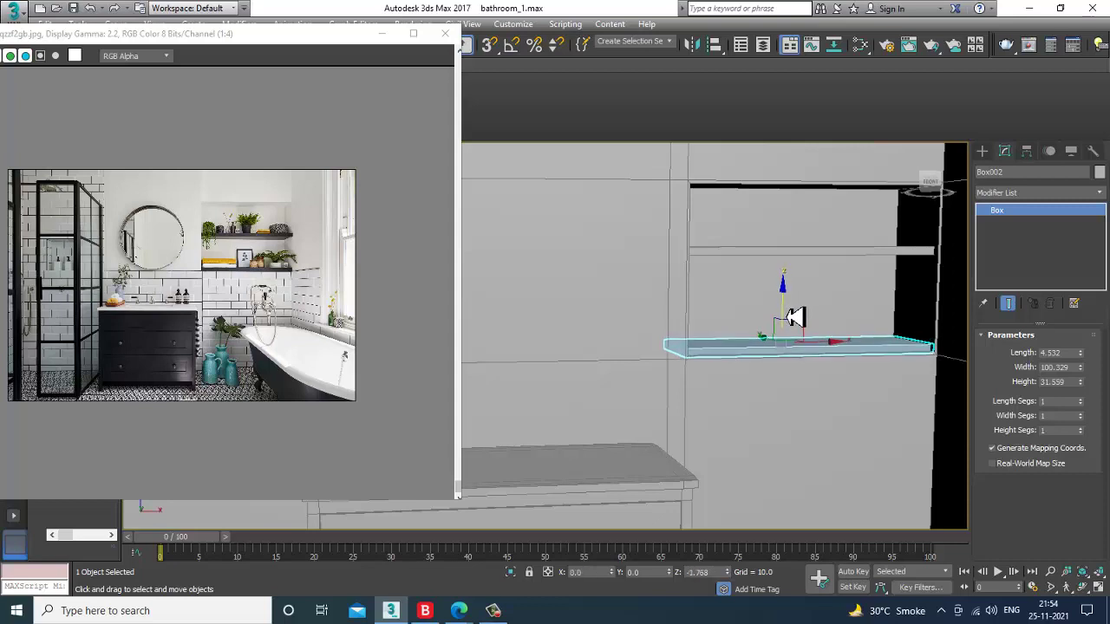
{"action": "middle_click_drag", "start_coordinate": [792, 317], "coordinate": [778, 367], "text": "alt"}
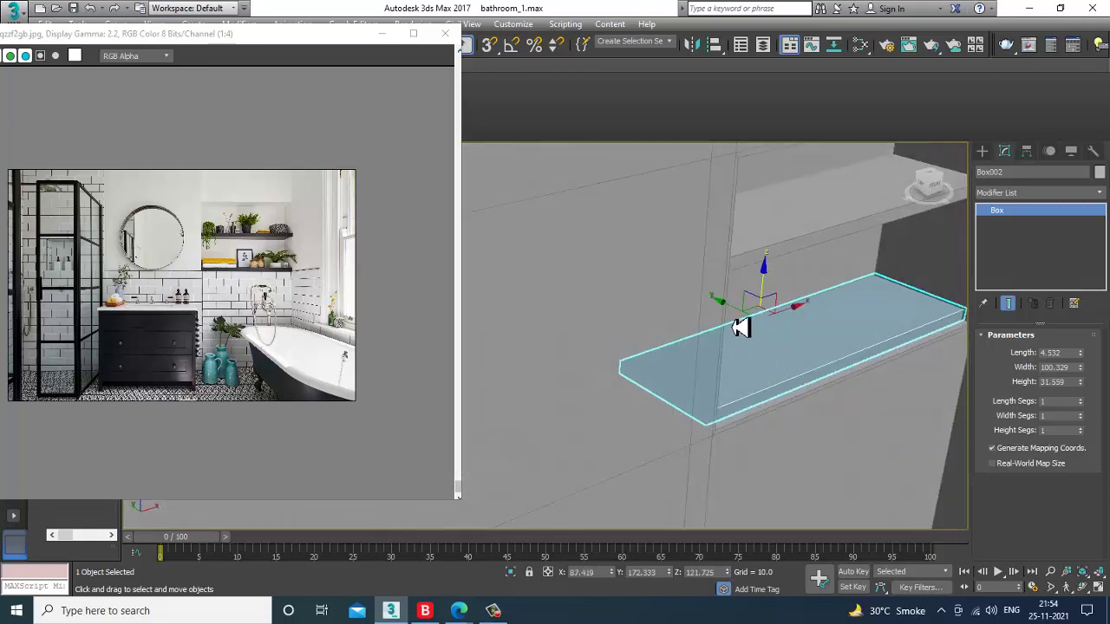
{"action": "middle_click_drag", "start_coordinate": [741, 316], "coordinate": [835, 294], "text": "alt"}
{"action": "left_click", "coordinate": [797, 286]}
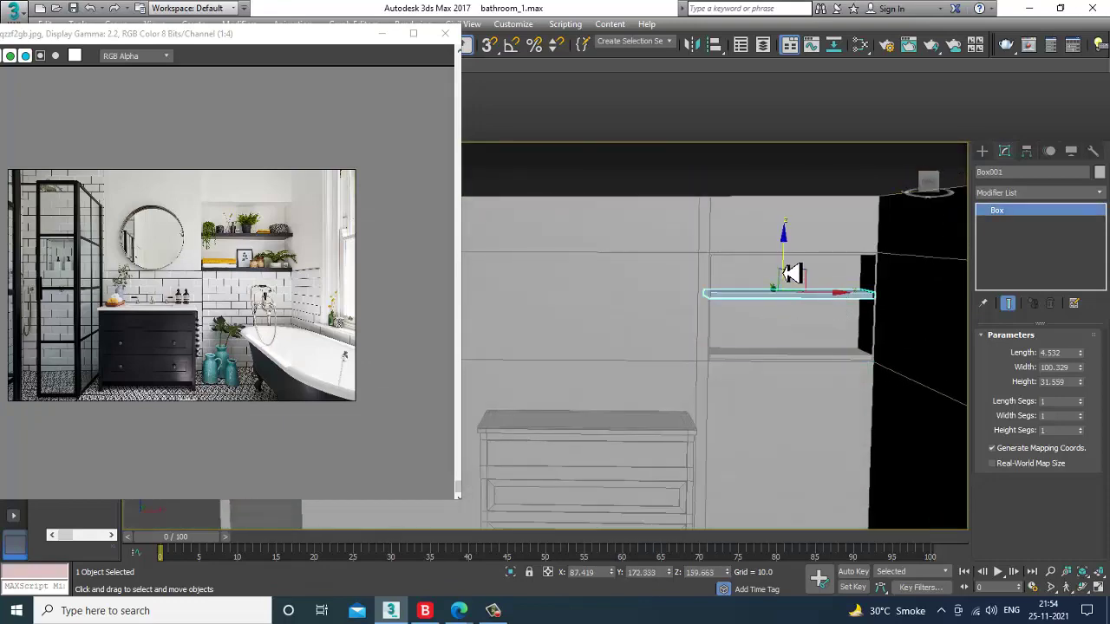
{"action": "scroll", "coordinate": [802, 295], "scroll_direction": "down", "scroll_amount": 4}
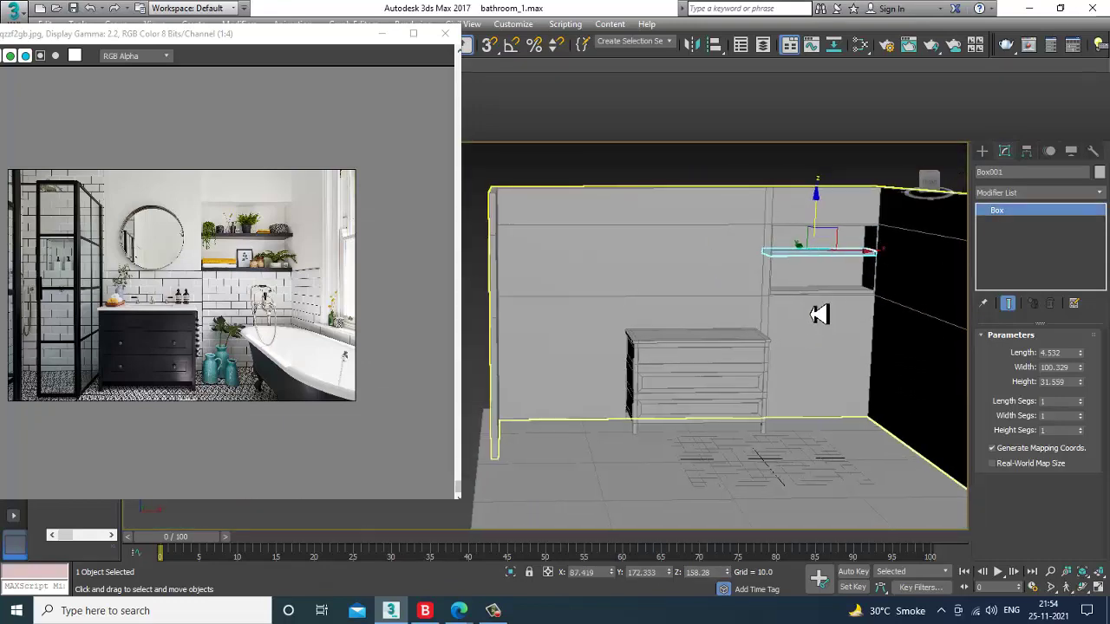
- Examine the niche shelves, wall and vanity proportions against the reference photo, and clear the selection
{"action": "middle_click_drag", "start_coordinate": [819, 314], "coordinate": [797, 318]}
{"action": "middle_click_drag", "start_coordinate": [807, 362], "coordinate": [775, 373], "text": "alt"}
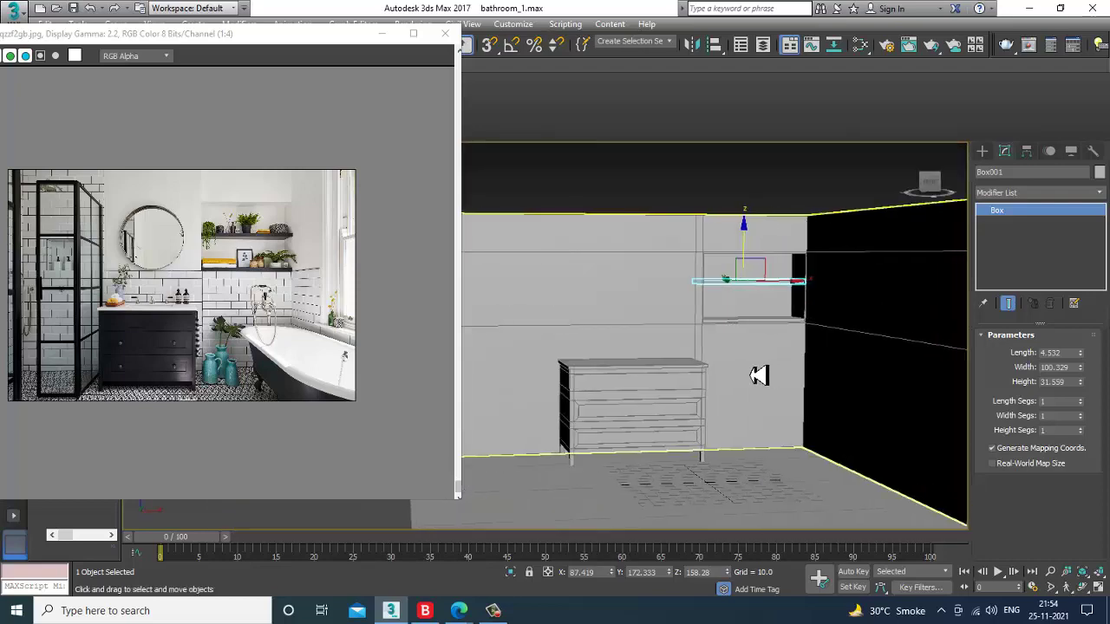
{"action": "scroll", "coordinate": [753, 374], "scroll_direction": "up", "scroll_amount": 3}
{"action": "scroll", "coordinate": [743, 374], "scroll_direction": "down", "scroll_amount": 5}
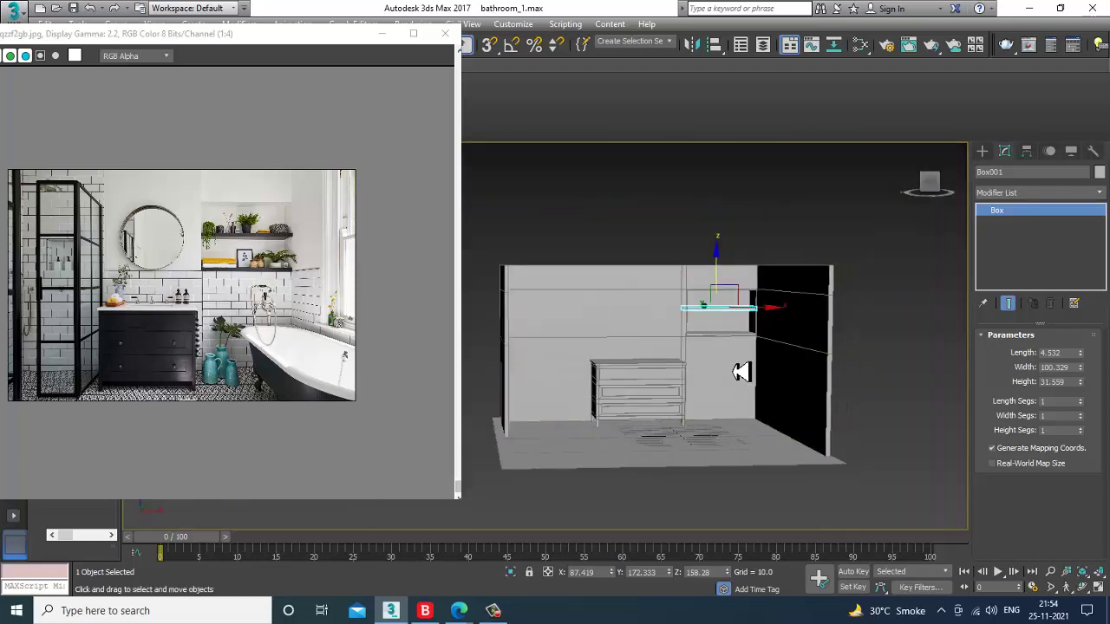
{"action": "scroll", "coordinate": [772, 378], "scroll_direction": "up", "scroll_amount": 5}
{"action": "scroll", "coordinate": [779, 374], "scroll_direction": "up", "scroll_amount": 3}
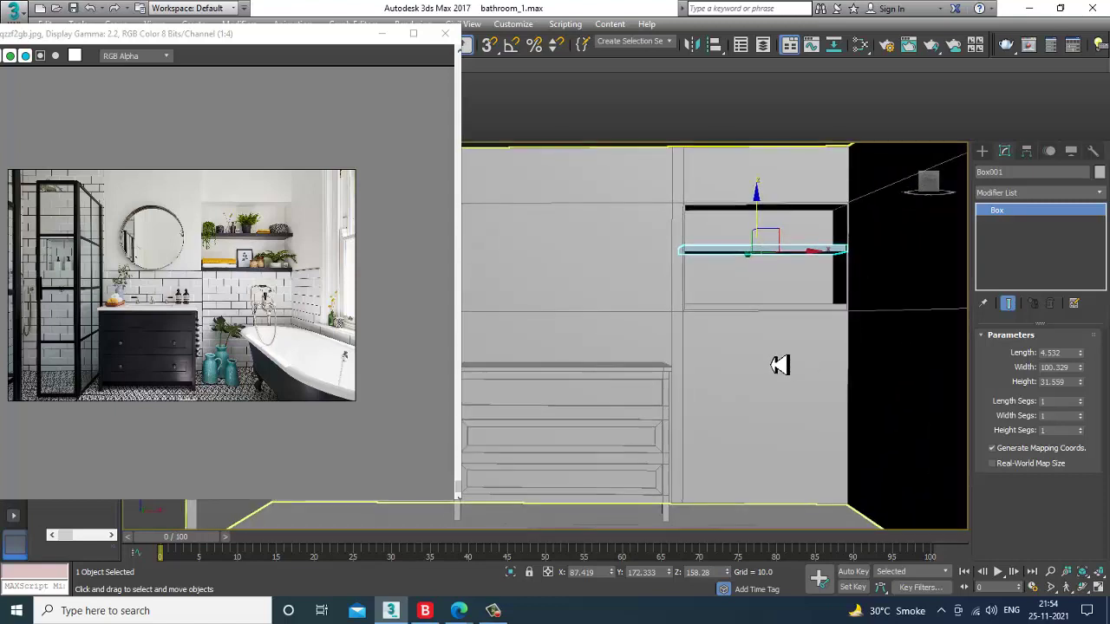
{"action": "scroll", "coordinate": [780, 365], "scroll_direction": "down", "scroll_amount": 4}
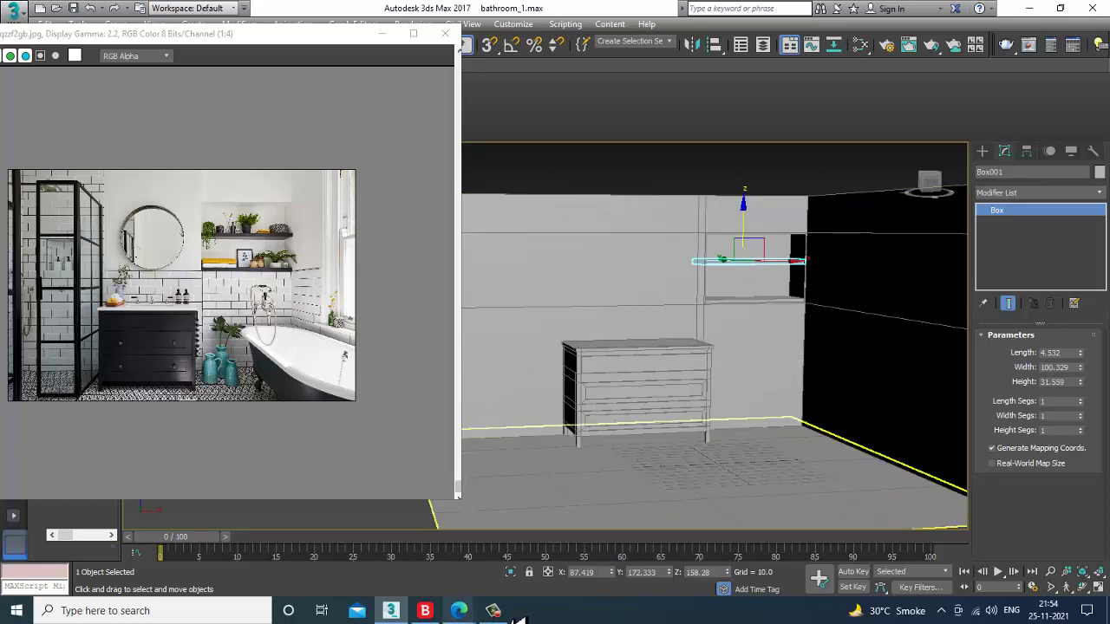
{"action": "left_click", "coordinate": [719, 178]}
{"action": "middle_click_drag", "start_coordinate": [803, 414], "coordinate": [803, 414]}
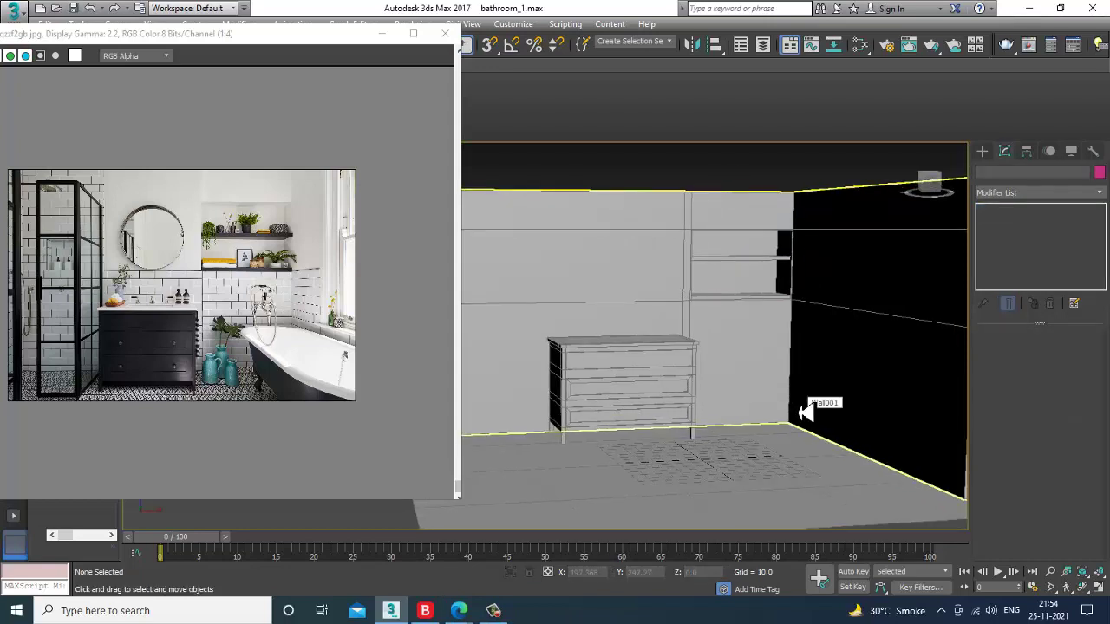